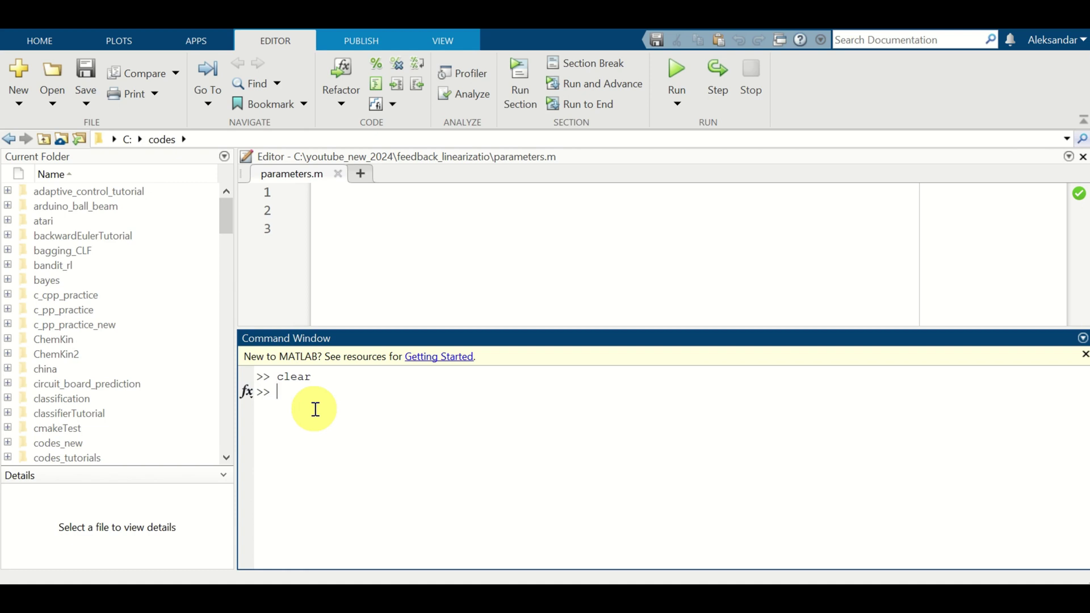
- Launch Simulink from the MATLAB command line and create a blank model
type("simu")
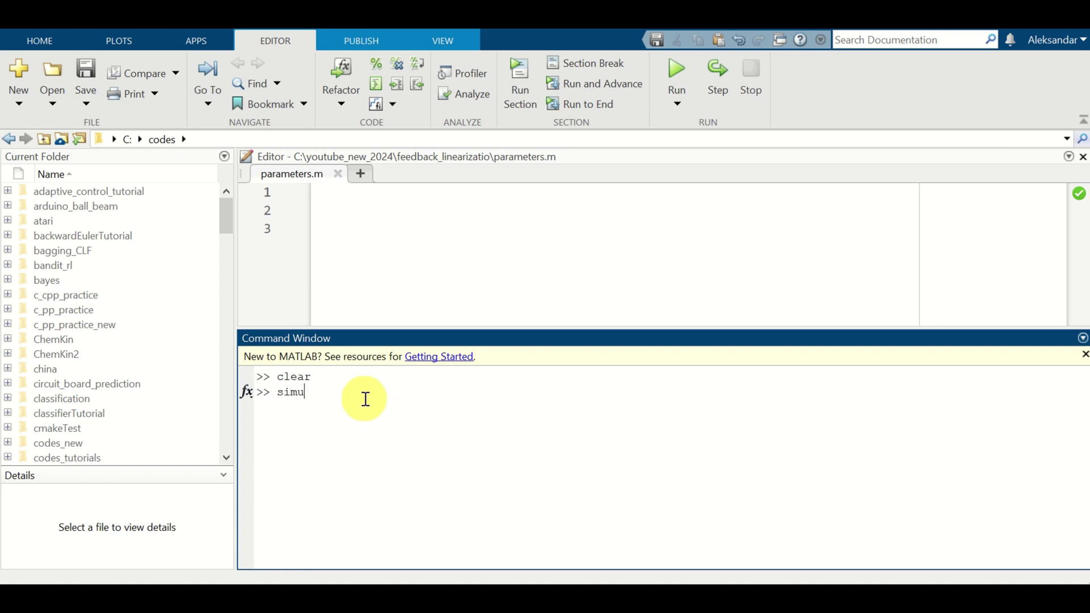
type("link")
key("Return")
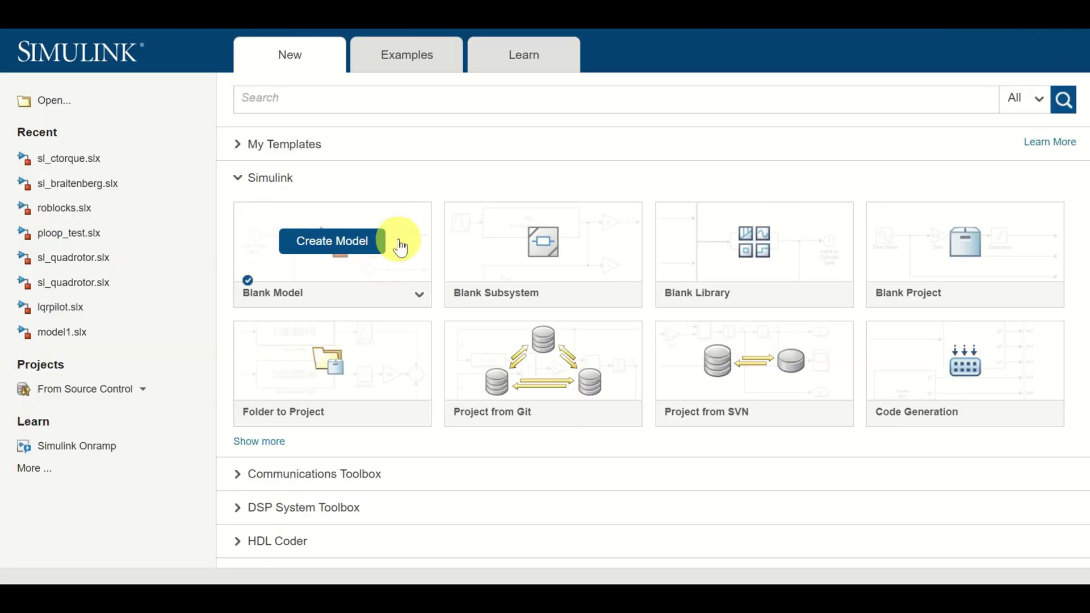
left_click(399, 244)
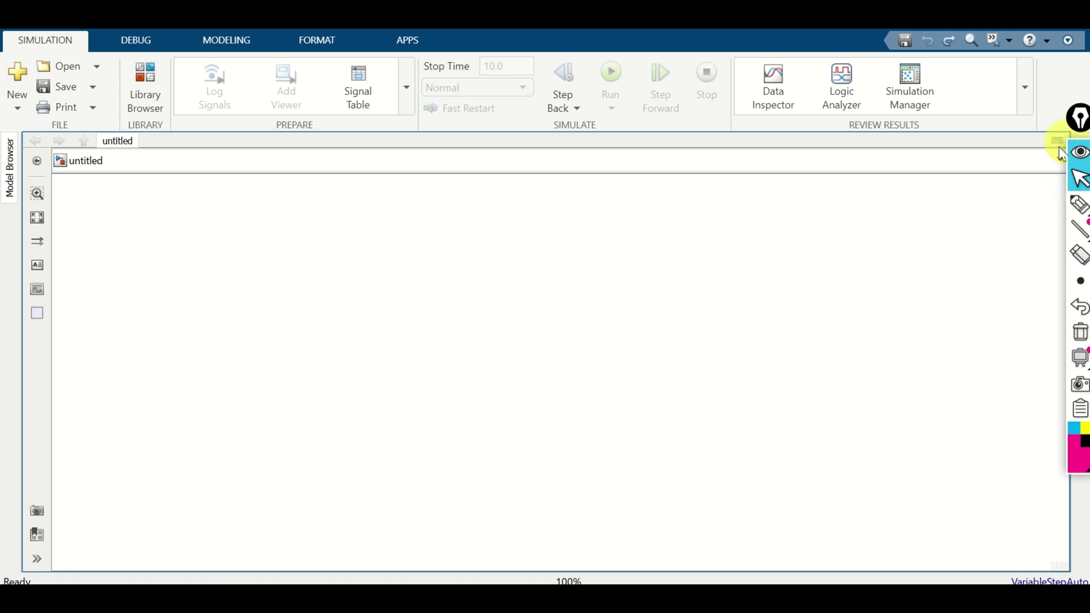
- Handwrite the transfer function W = (s+5)/(s²+7s+10) as a screen annotation over the upper part of the empty canvas
left_click(1078, 204)
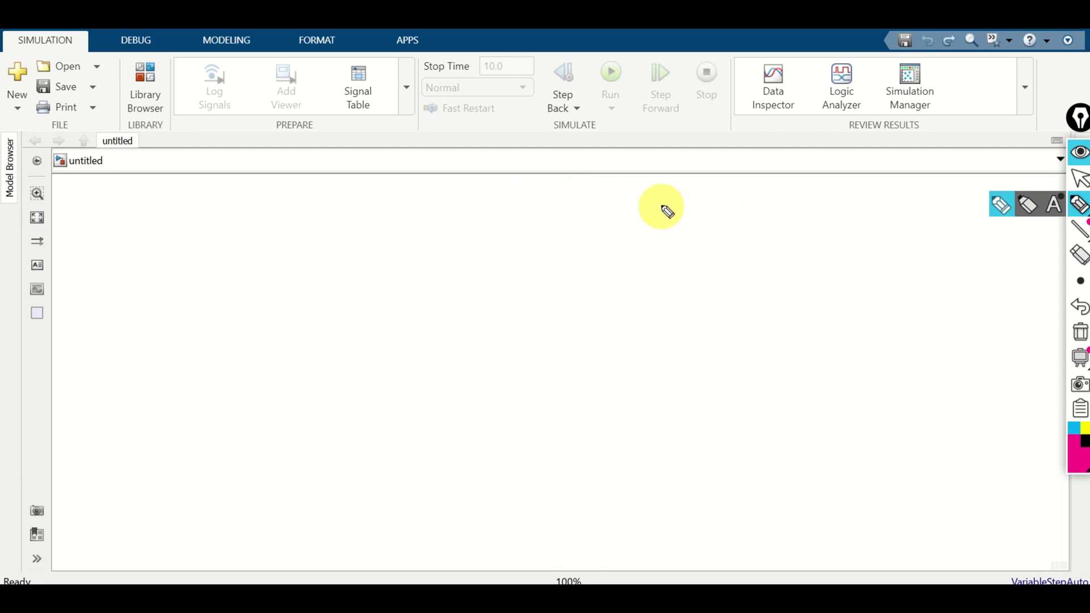
mouse_move(656, 197)
left_mouse_down()
mouse_move(663, 210)
mouse_move(681, 198)
mouse_move(700, 218)
mouse_move(764, 193)
mouse_move(755, 202)
mouse_move(775, 202)
left_mouse_up()
left_click_drag(782, 183, 795, 182)
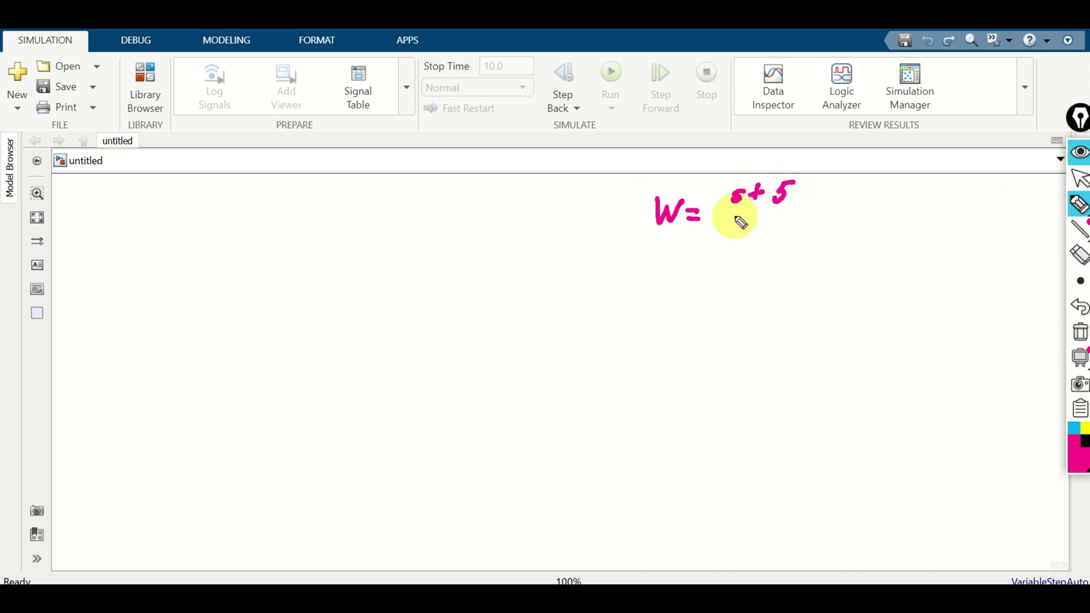
left_click_drag(714, 217, 834, 212)
mouse_move(717, 235)
left_mouse_down()
mouse_move(708, 246)
mouse_move(733, 231)
mouse_move(752, 234)
mouse_move(740, 246)
mouse_move(812, 235)
mouse_move(805, 243)
mouse_move(848, 245)
mouse_move(855, 227)
mouse_move(826, 216)
left_mouse_up()
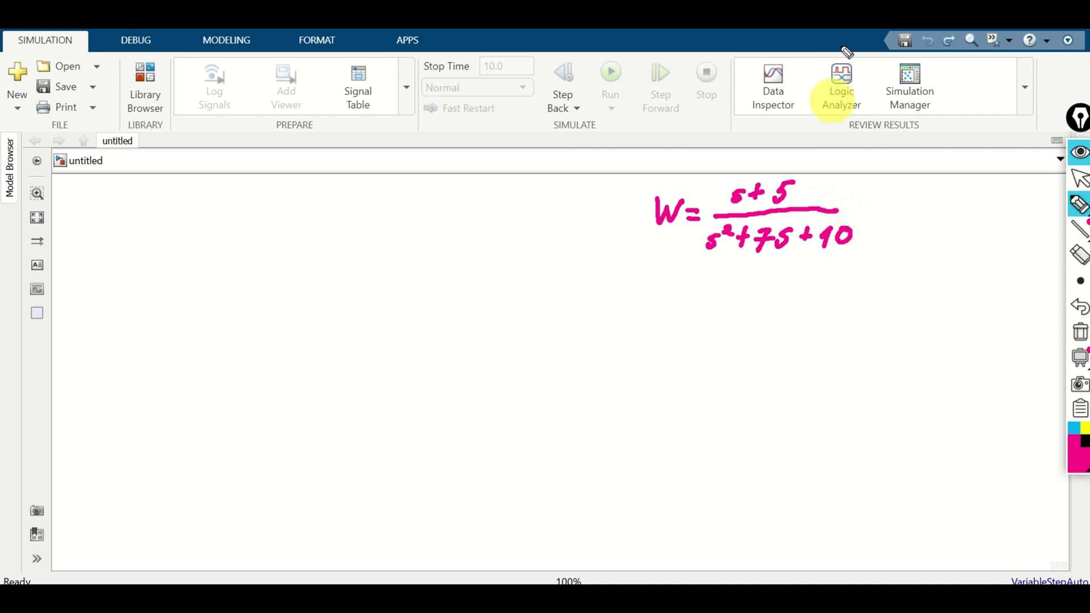
left_click(1081, 179)
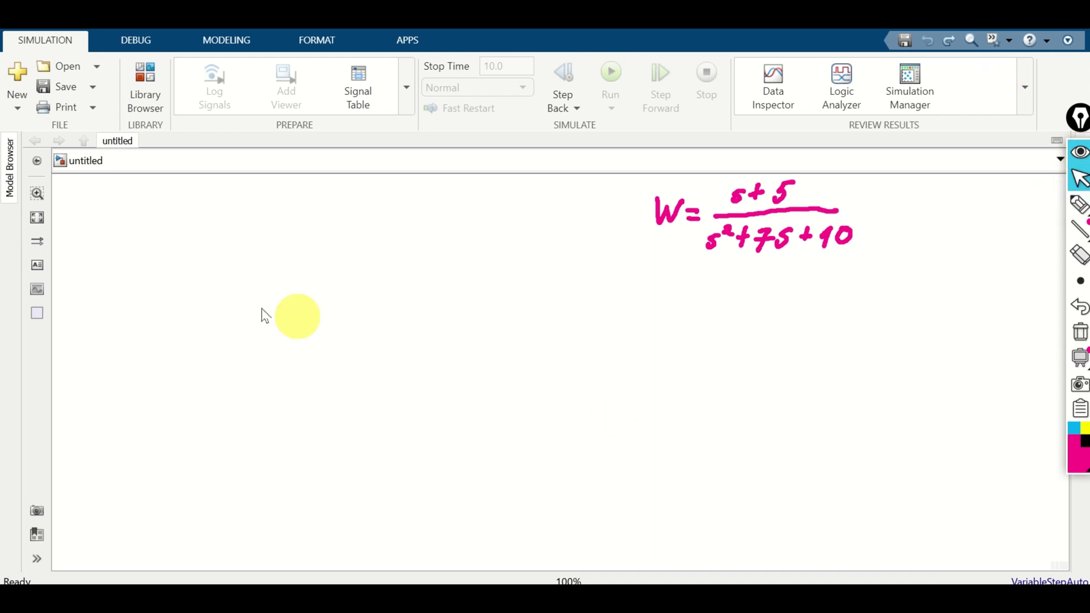
- Place an enlarged Transfer Fcn block on the canvas below the handwritten formula and open its block parameters
double_click(239, 305)
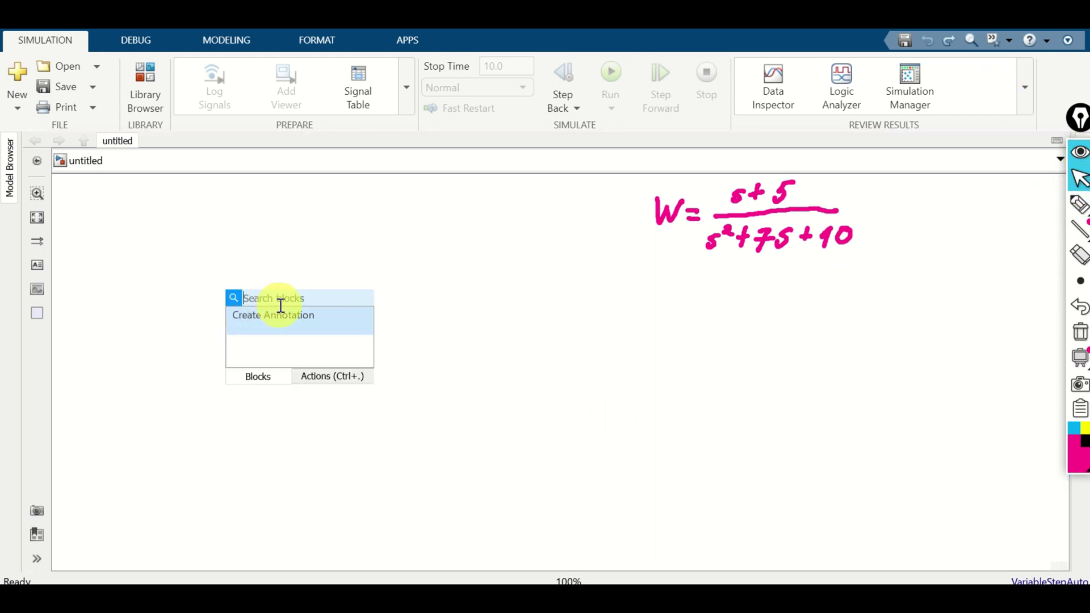
type("tran")
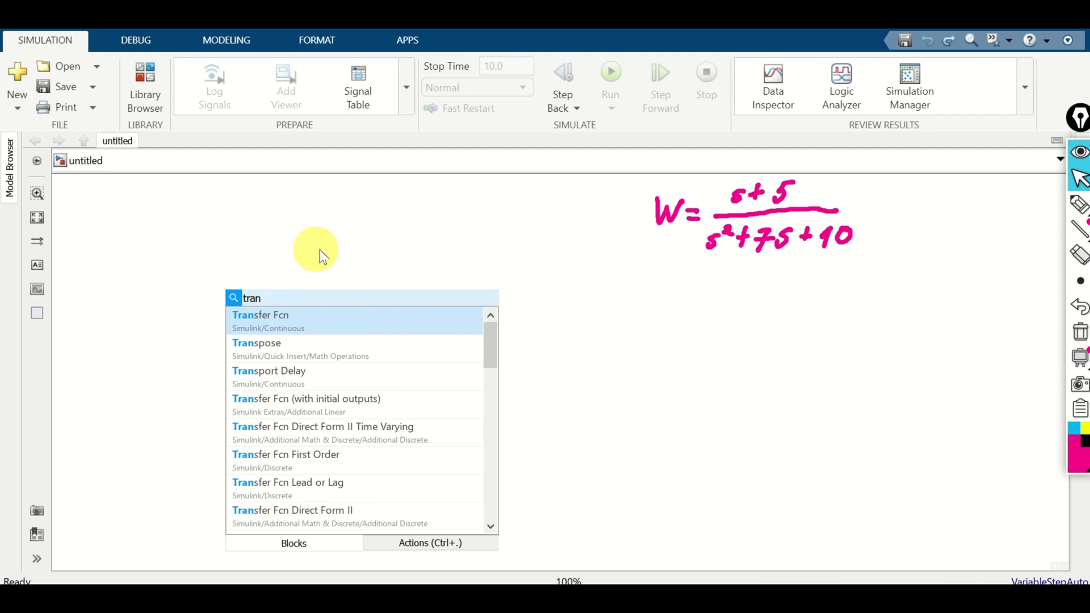
left_click(331, 328)
left_click(262, 317)
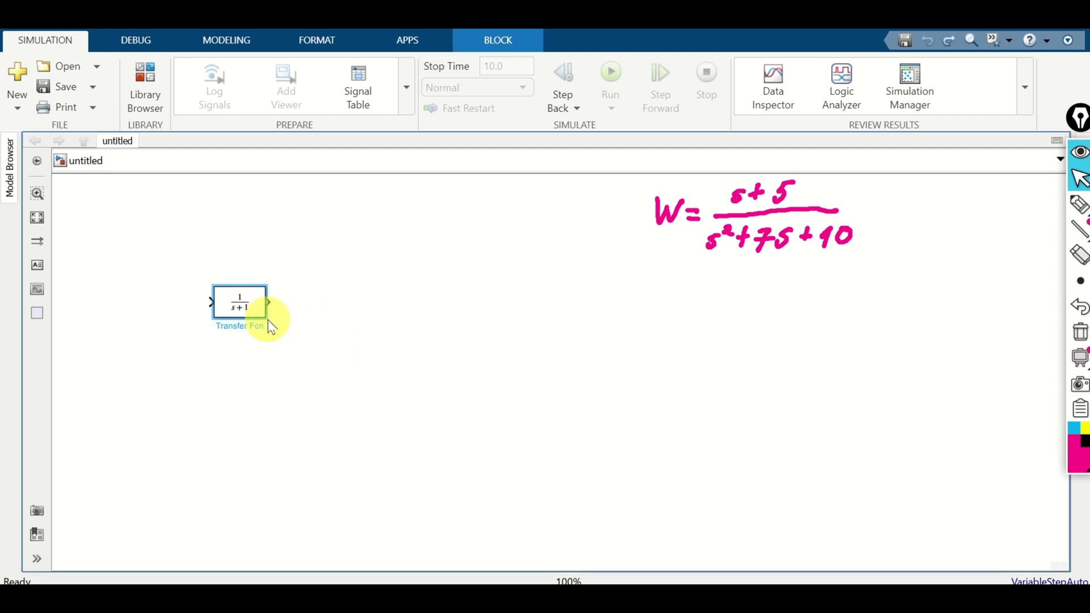
left_click_drag(266, 318, 633, 364)
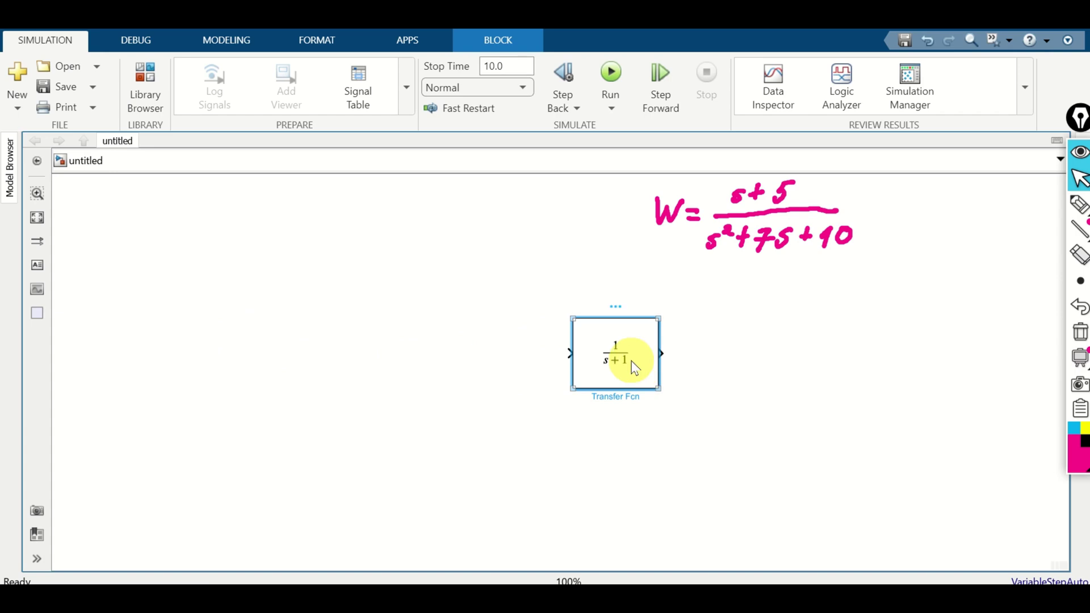
double_click(634, 367)
left_click_drag(839, 141, 316, 135)
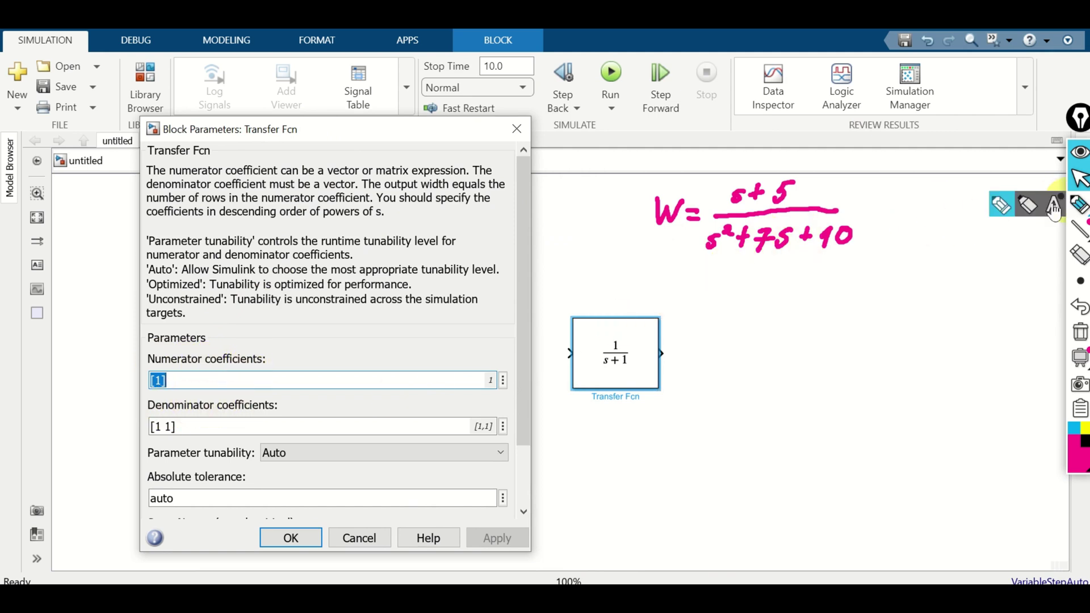
- Annotate the formula's numerator with its leading coefficient 1 and handwrite the vector [1 5] with a fraction line below the formula
left_click(1054, 208)
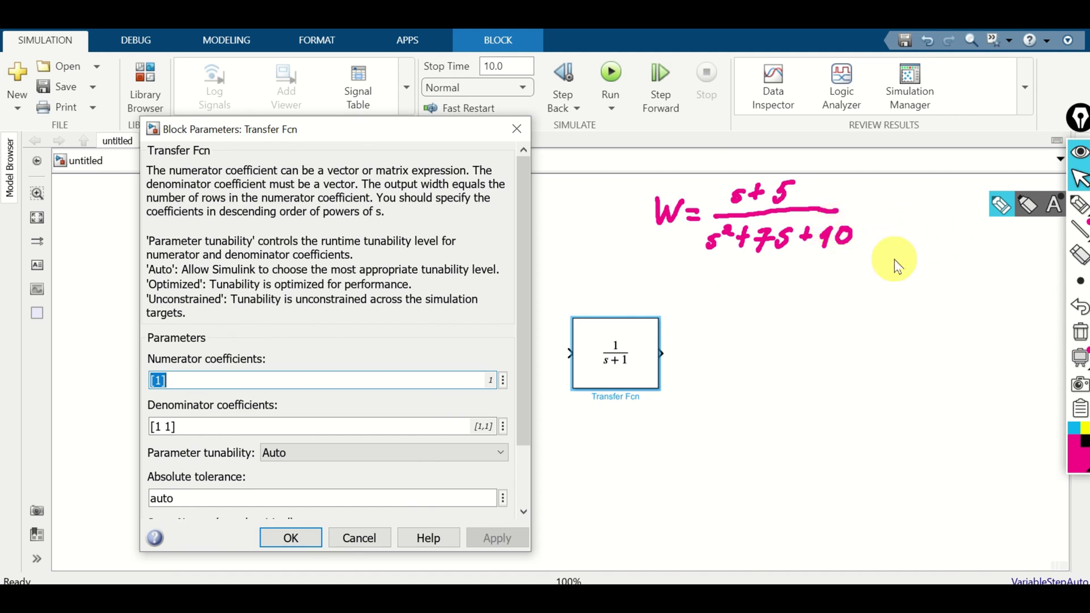
key("ctrl+F2")
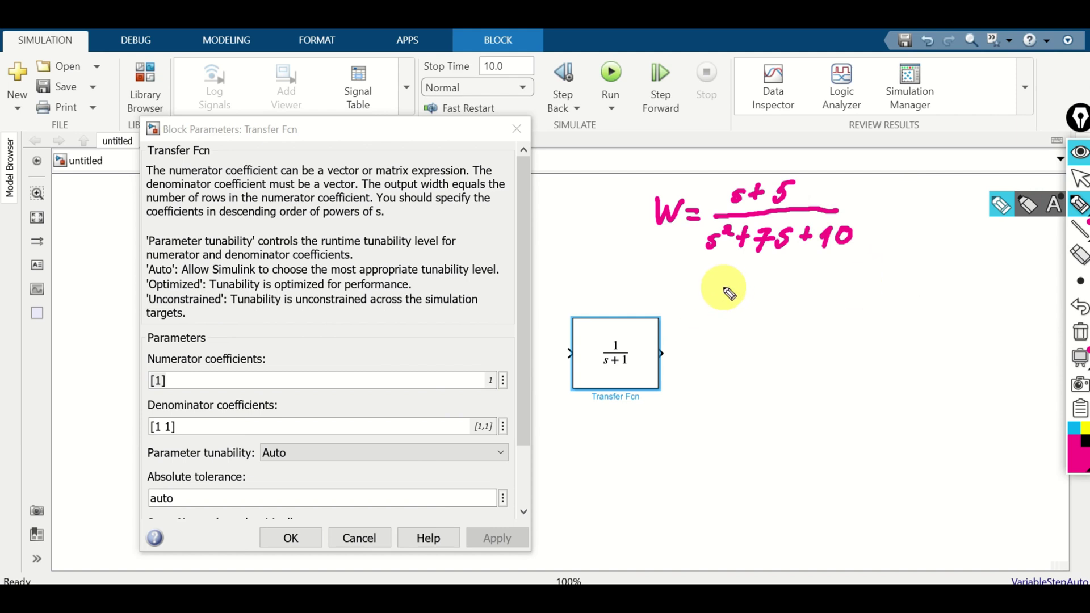
mouse_move(737, 285)
left_mouse_down()
mouse_move(725, 288)
mouse_move(736, 309)
left_mouse_up()
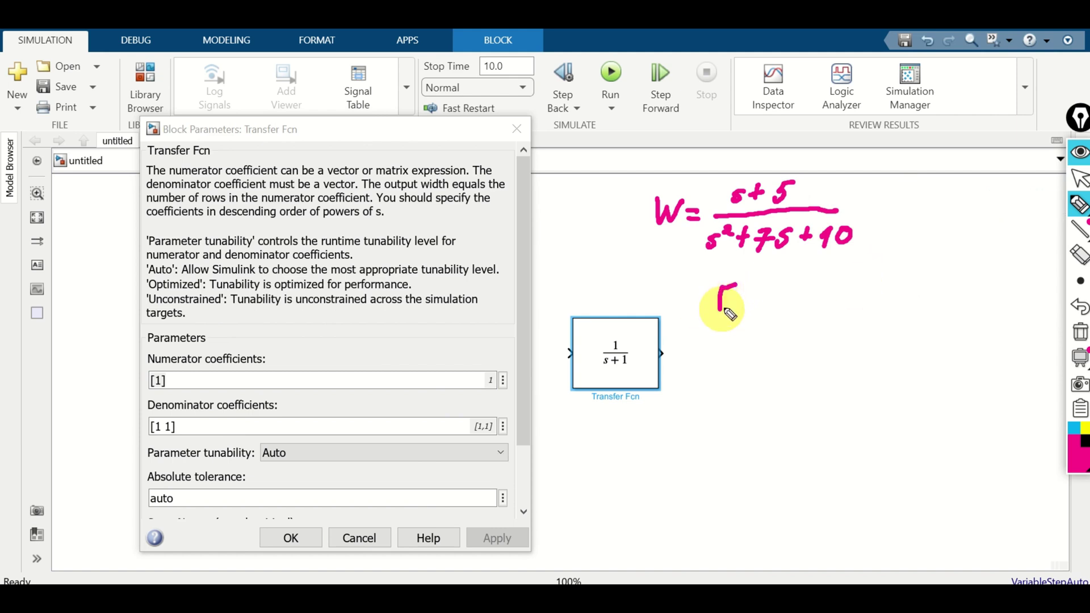
left_click_drag(718, 192, 714, 203)
left_click(722, 202)
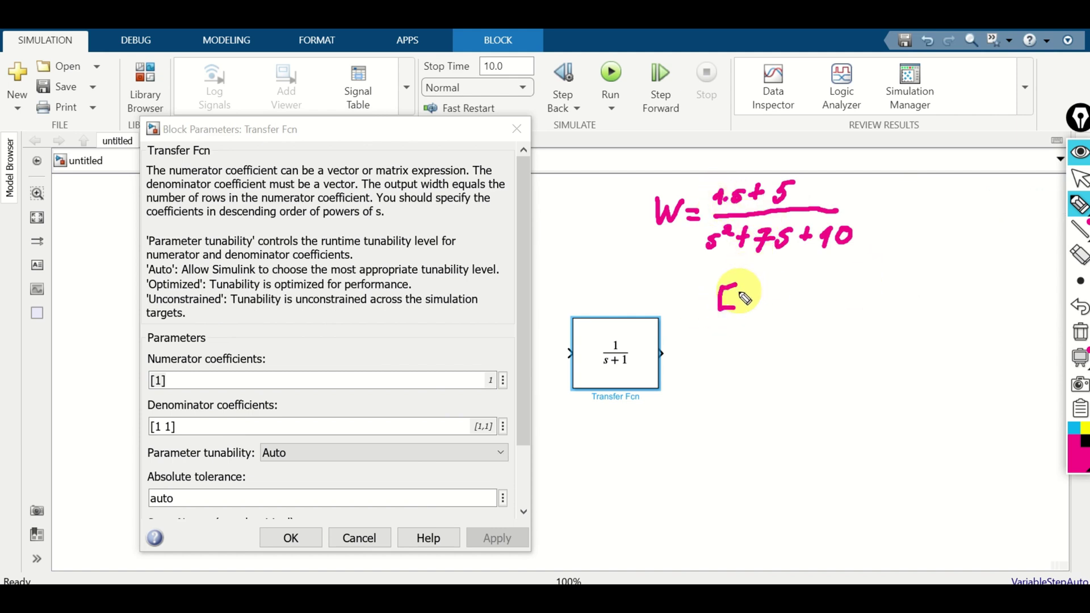
left_click_drag(741, 291, 746, 308)
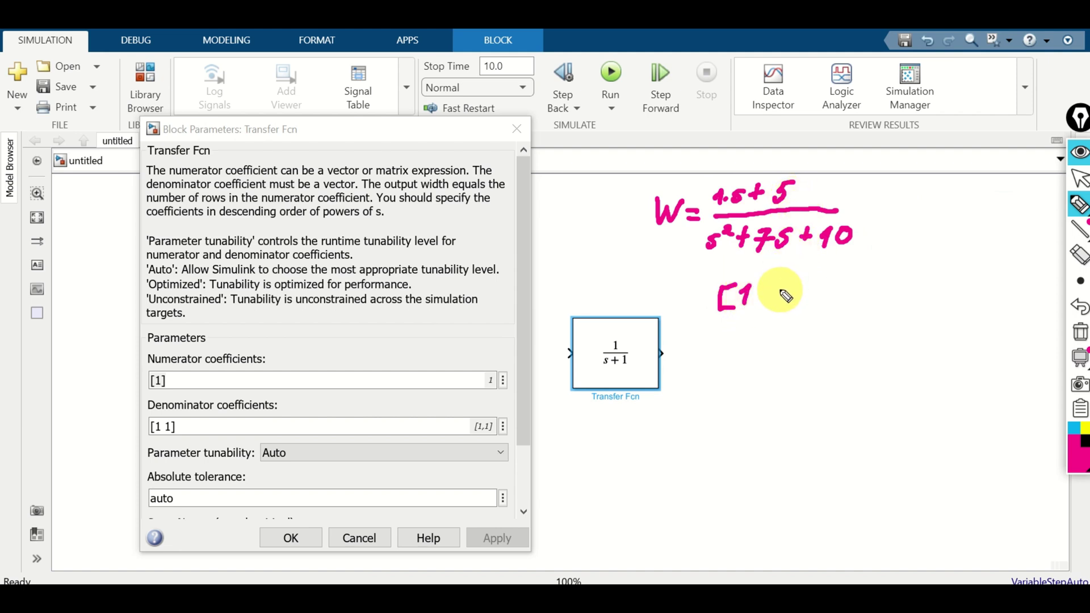
mouse_move(783, 287)
left_mouse_down()
mouse_move(809, 280)
mouse_move(799, 310)
left_mouse_up()
left_click_drag(689, 321, 869, 318)
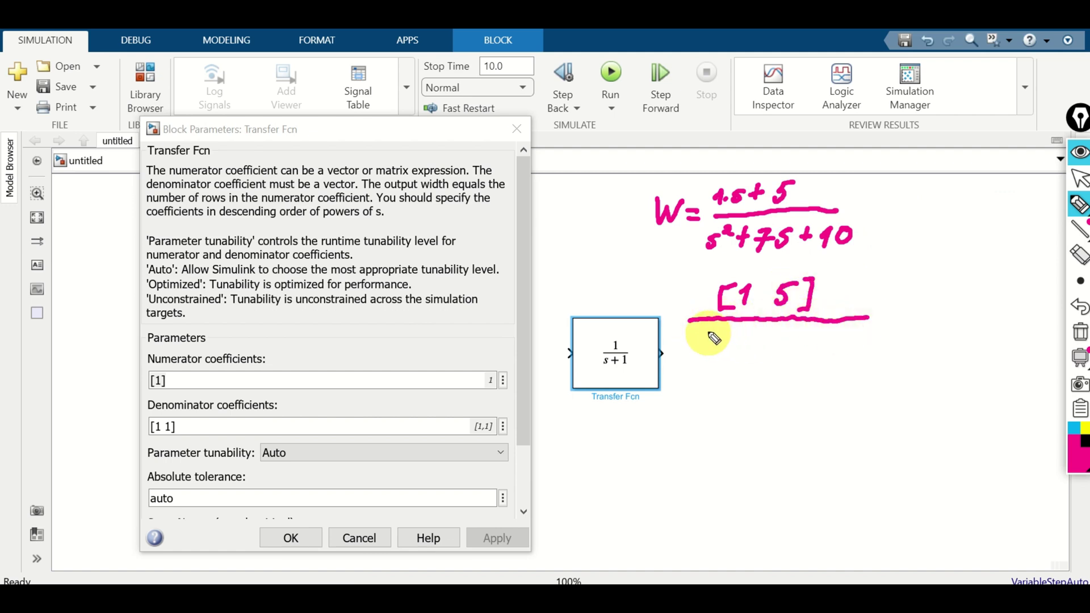
- Annotate the formula's denominator with its leading coefficient 1 and handwrite the vector [1 7 10] under the fraction line
mouse_move(713, 334)
left_mouse_down()
mouse_move(701, 344)
mouse_move(714, 355)
left_mouse_up()
left_click_drag(690, 234, 696, 248)
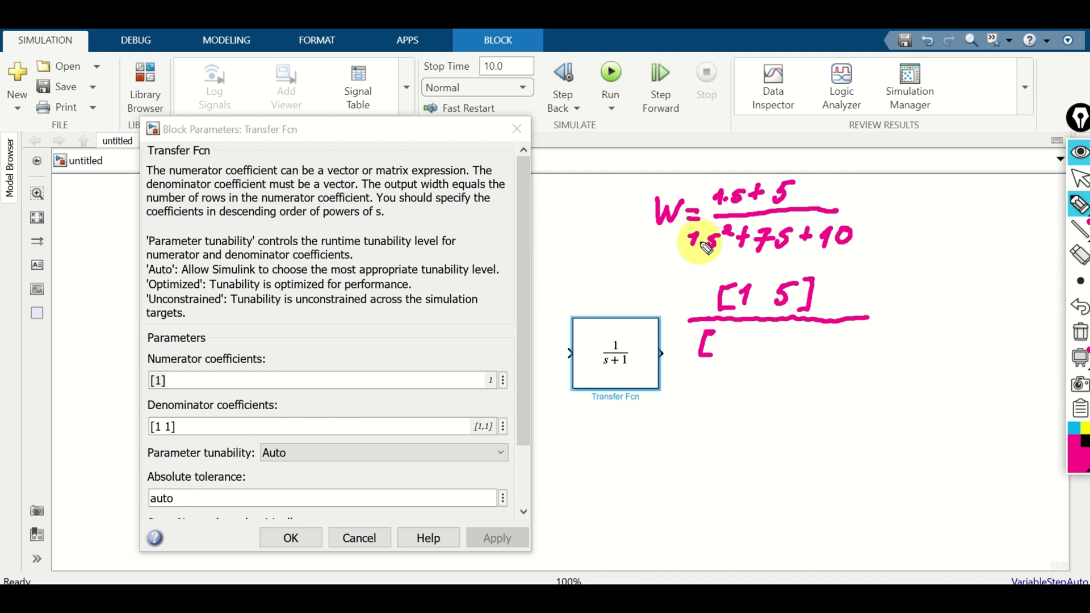
left_click(698, 242)
mouse_move(717, 340)
left_mouse_down()
mouse_move(728, 335)
mouse_move(722, 355)
mouse_move(777, 335)
mouse_move(761, 355)
mouse_move(796, 354)
mouse_move(829, 336)
mouse_move(845, 347)
mouse_move(831, 356)
left_mouse_up()
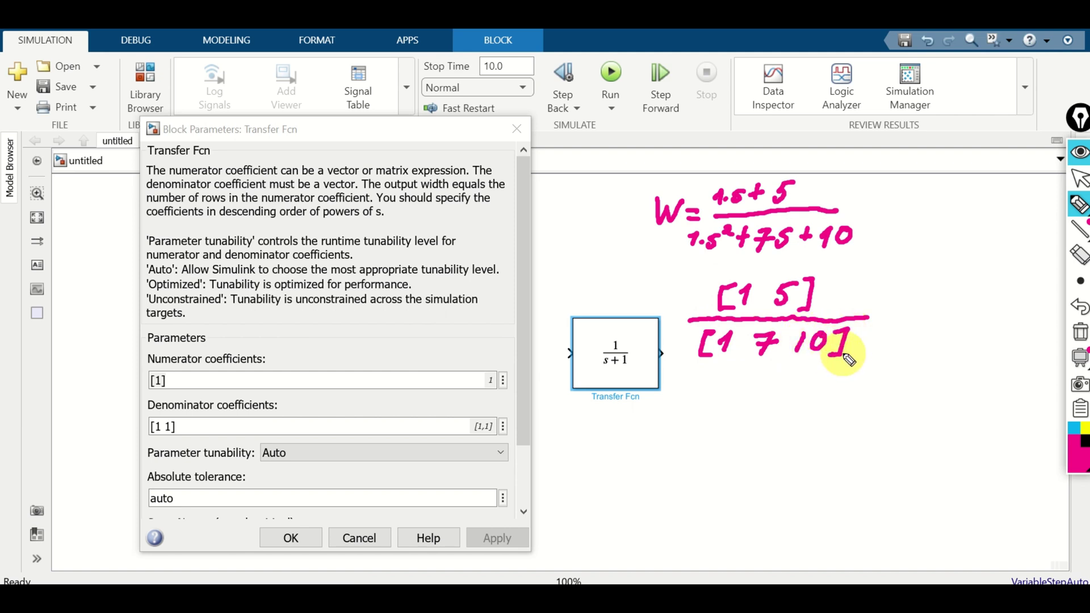
left_click(1080, 179)
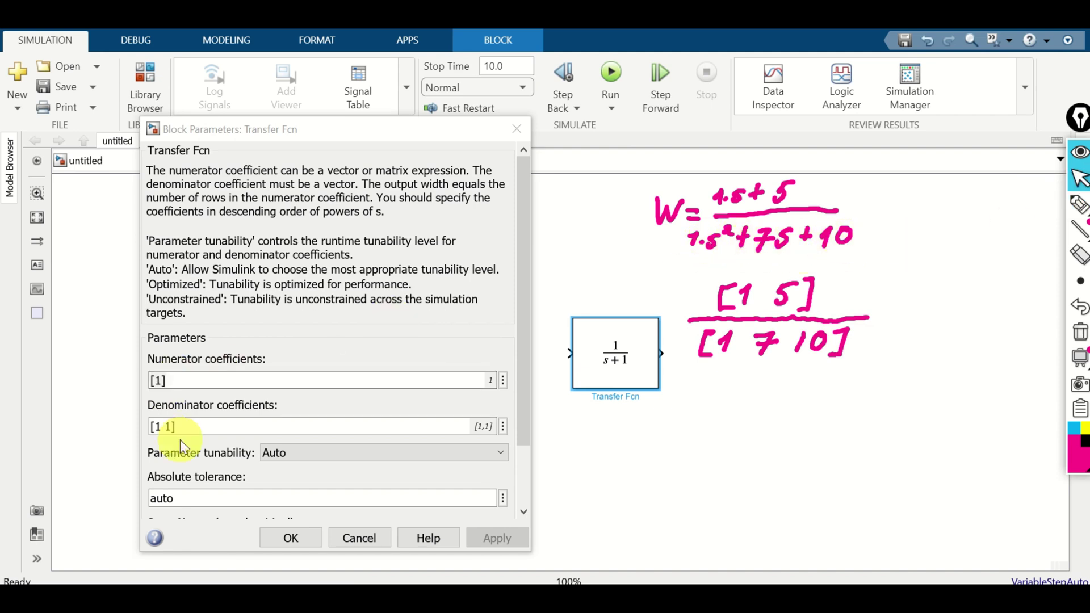
- Set the Transfer Fcn block's numerator coefficients to [1 5] and denominator coefficients to [1 7 10]
double_click(160, 381)
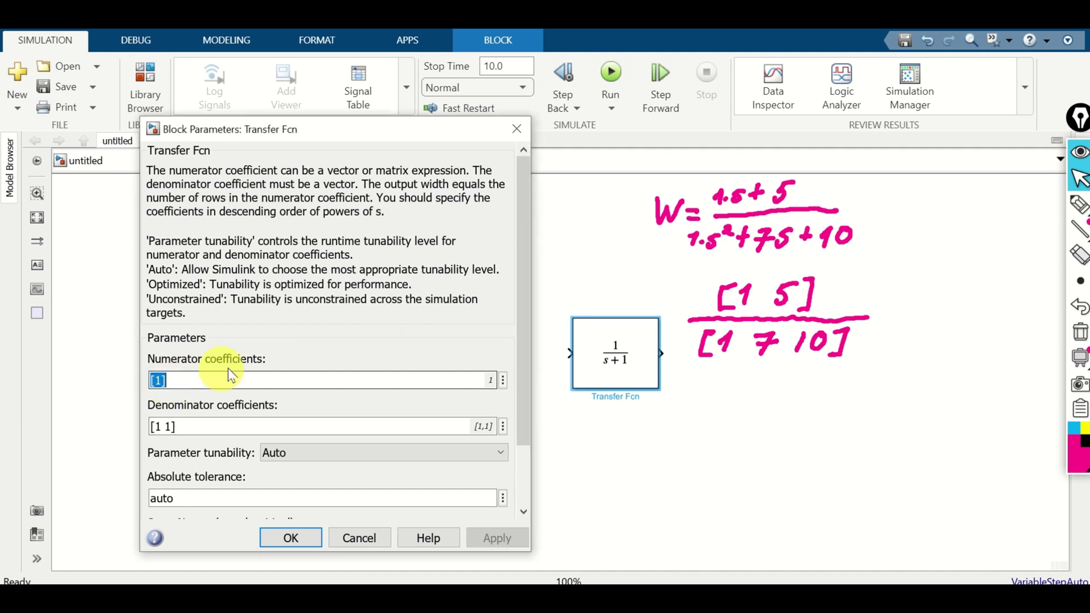
type("[1 5]")
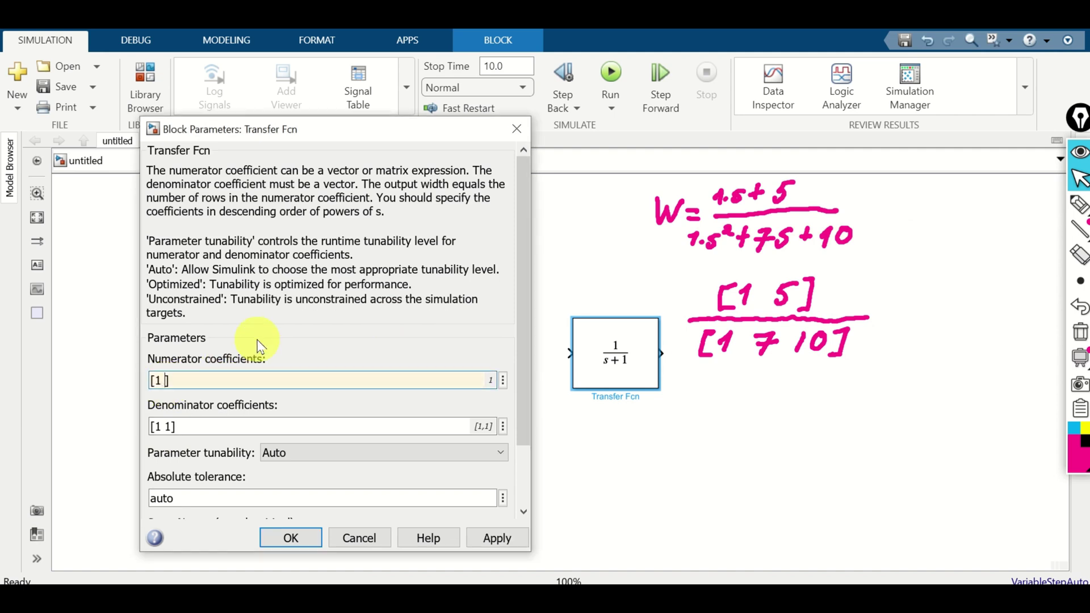
double_click(170, 425)
left_click(163, 426)
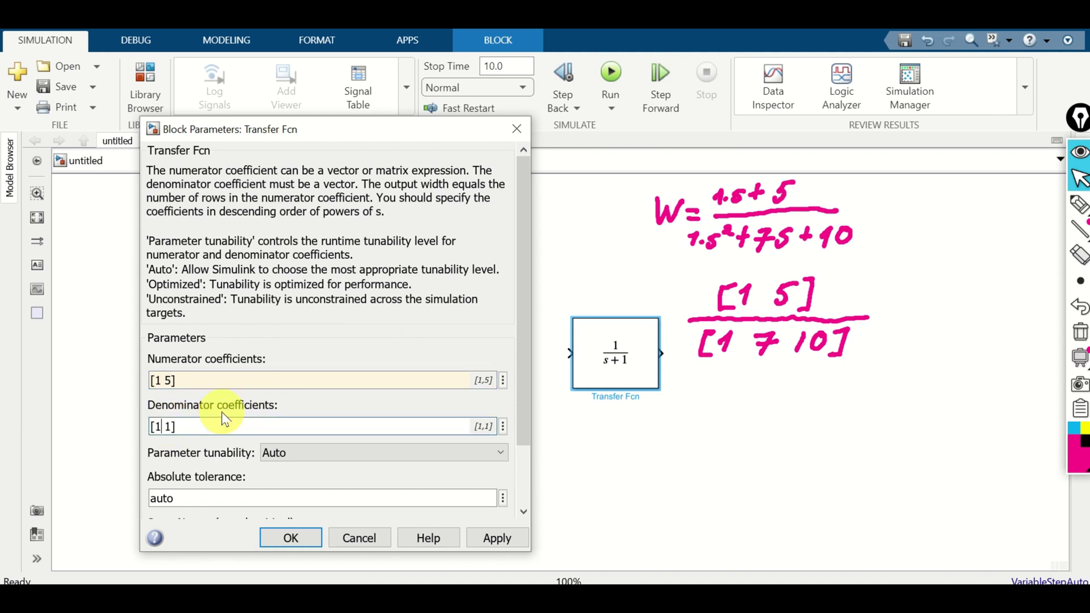
key("BackSpace")
type("7")
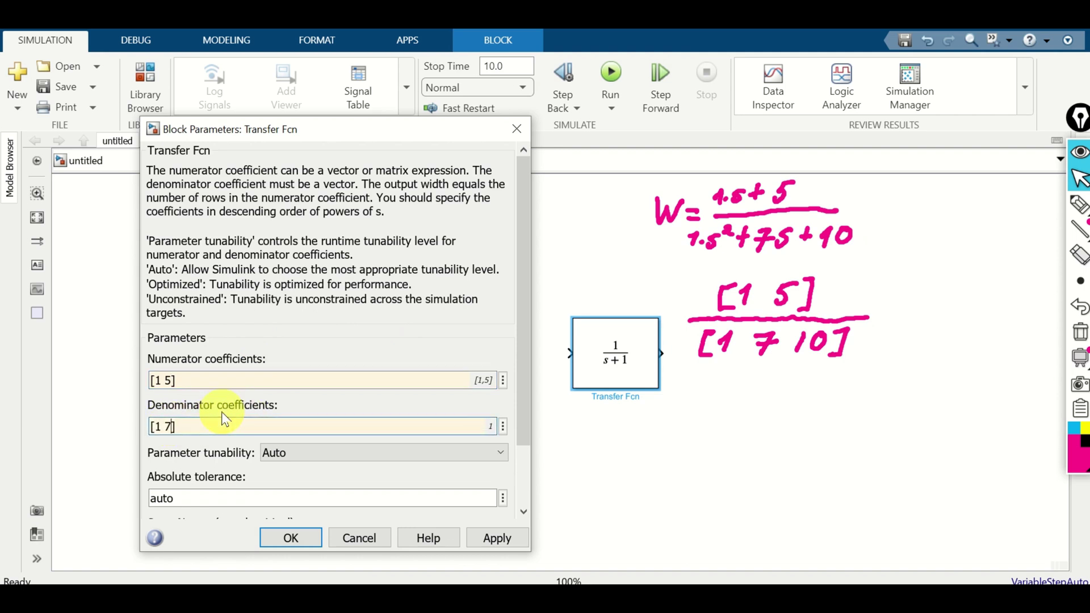
type(" 10")
left_click(290, 537)
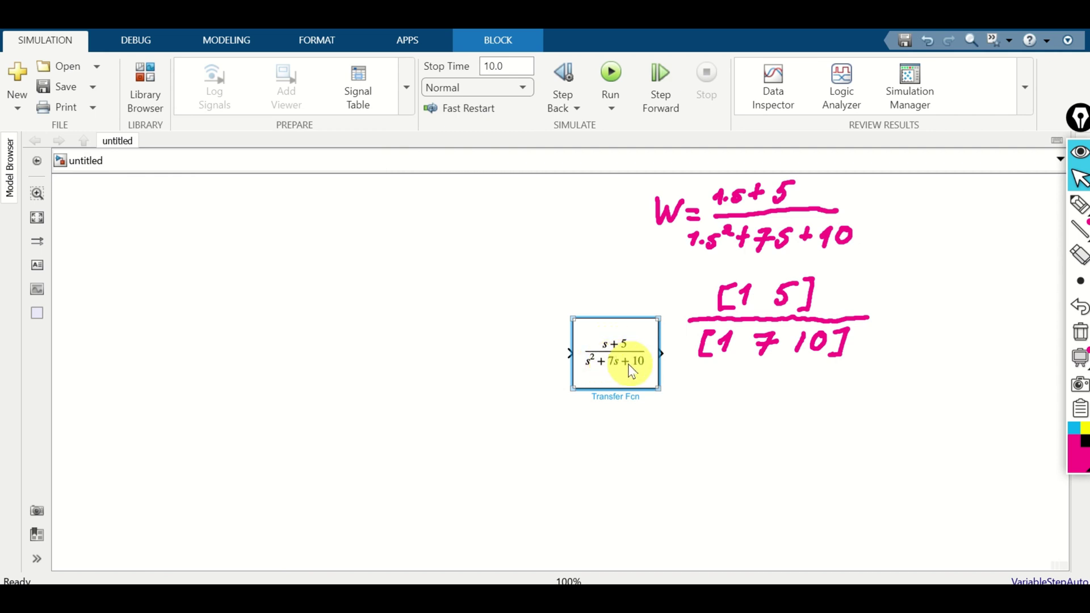
- Clear the handwritten annotations and add a second, enlarged Transfer Fcn block to the left of the existing one
left_click(1081, 334)
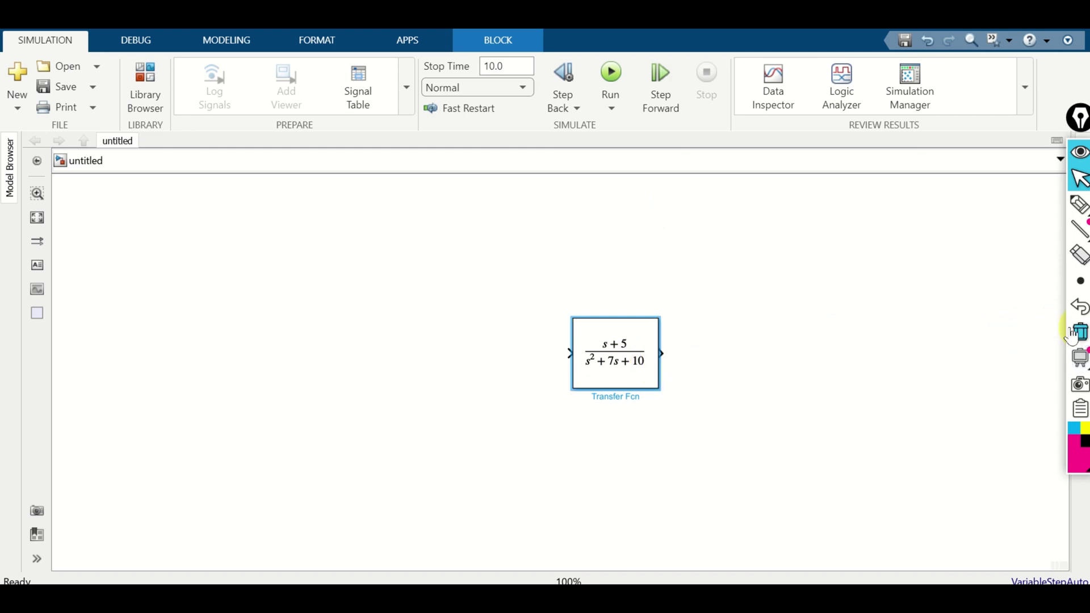
double_click(304, 341)
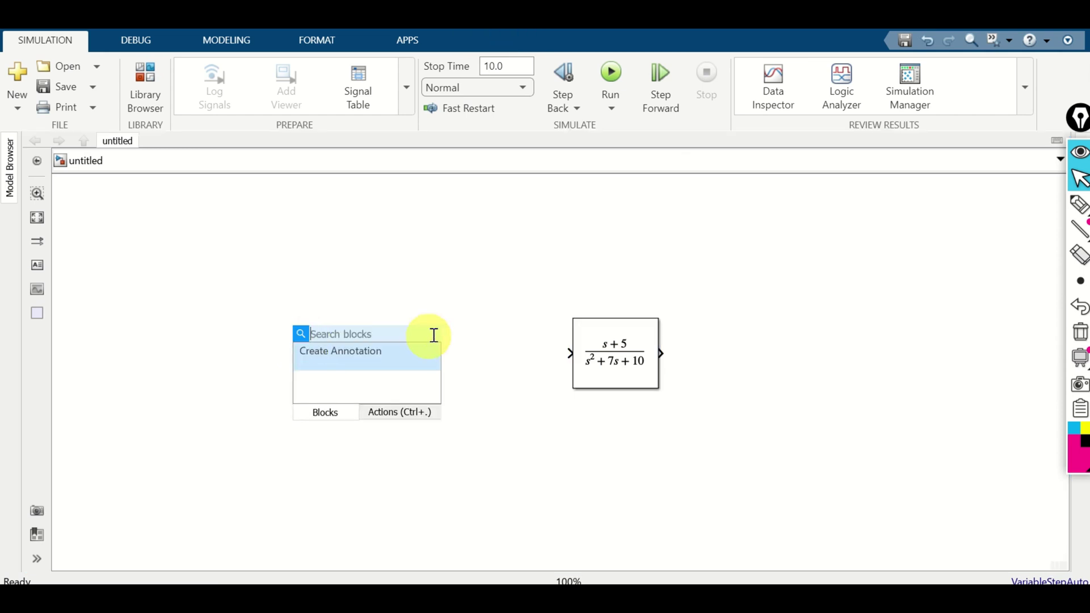
type("tra")
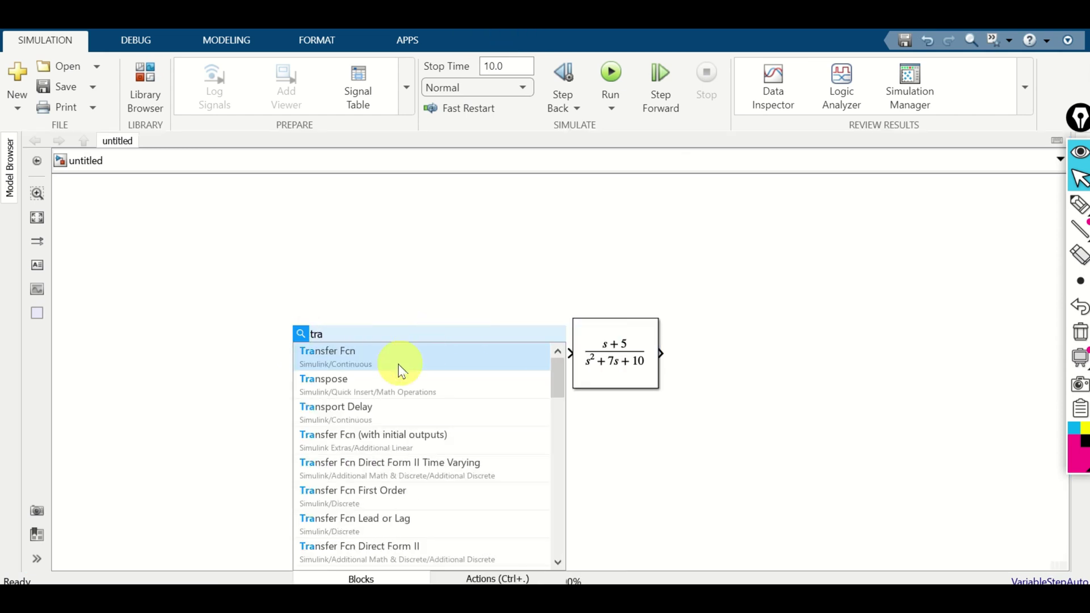
left_click(402, 367)
left_click_drag(328, 356, 364, 384)
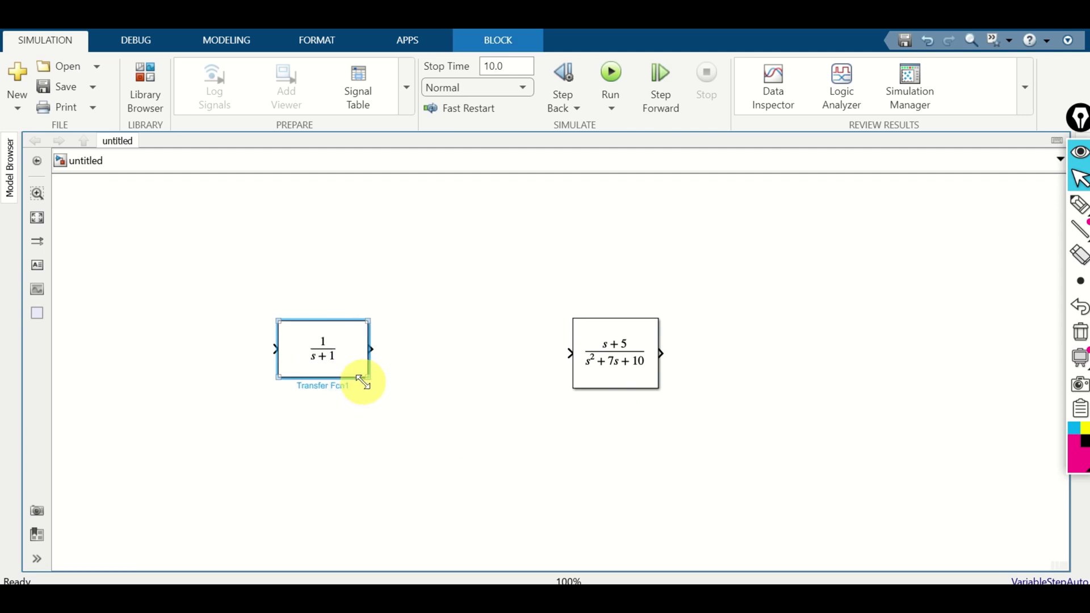
- Set the new left Transfer Fcn block's numerator coefficients to [1 5] and its denominator coefficients to [1 2 3 8]
double_click(335, 356)
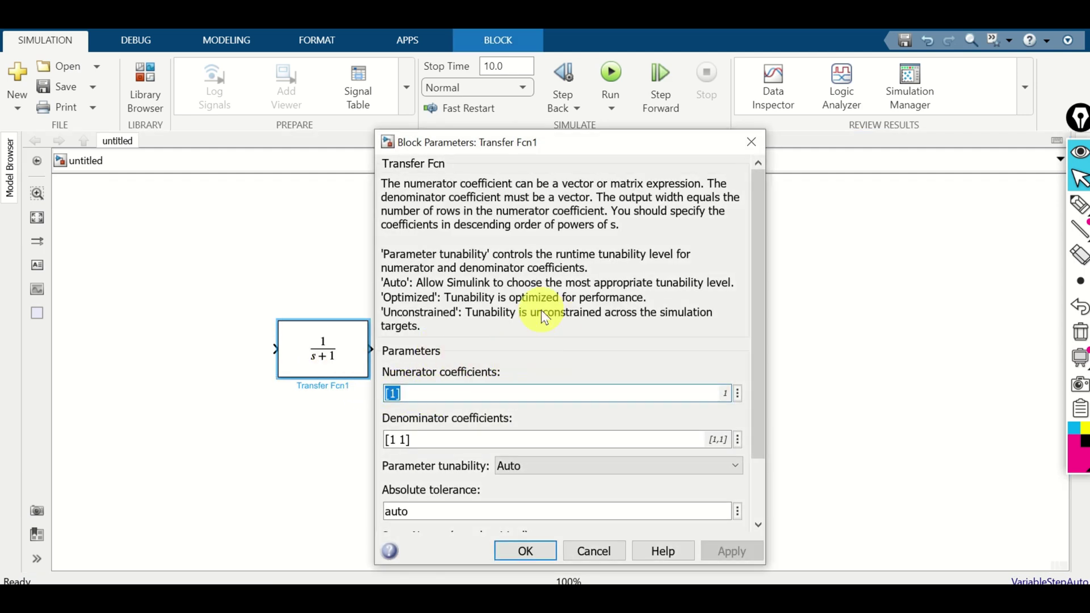
key("Right")
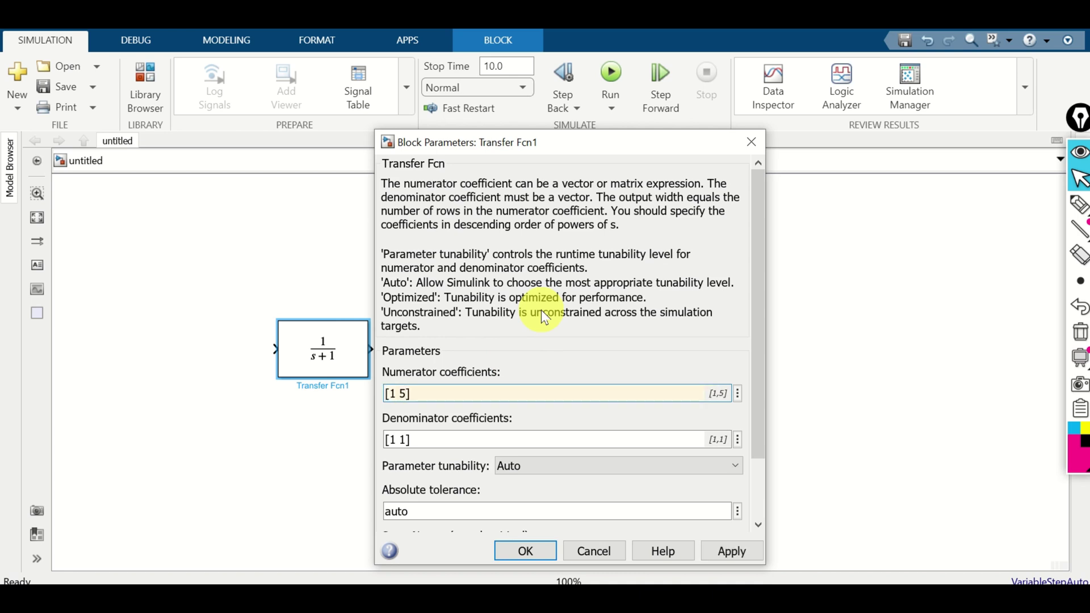
left_click_drag(394, 438, 518, 421)
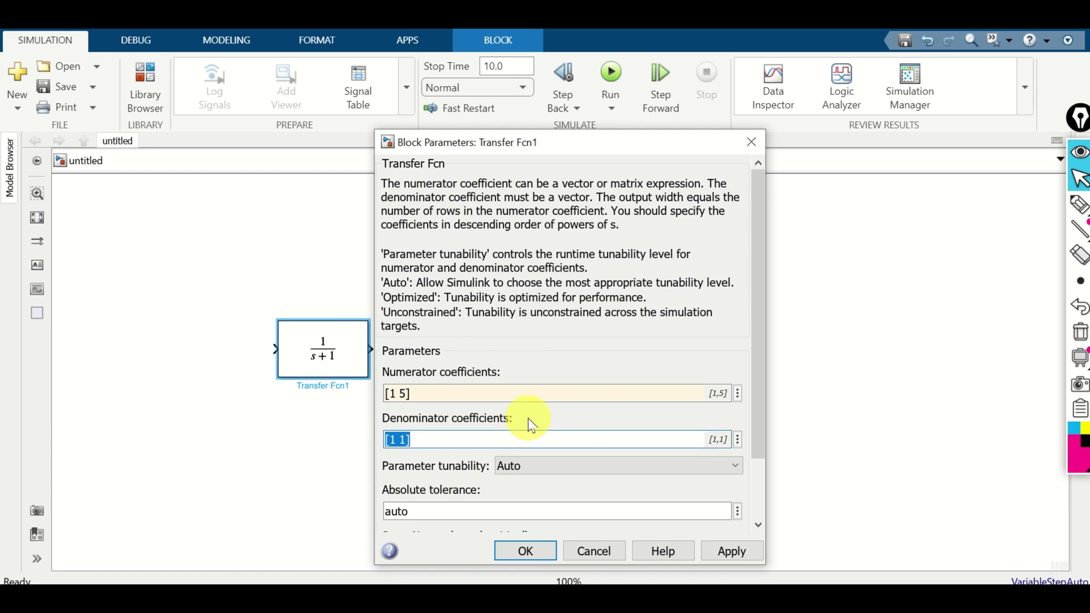
key("Right")
key("BackSpace")
key("BackSpace")
key("BackSpace")
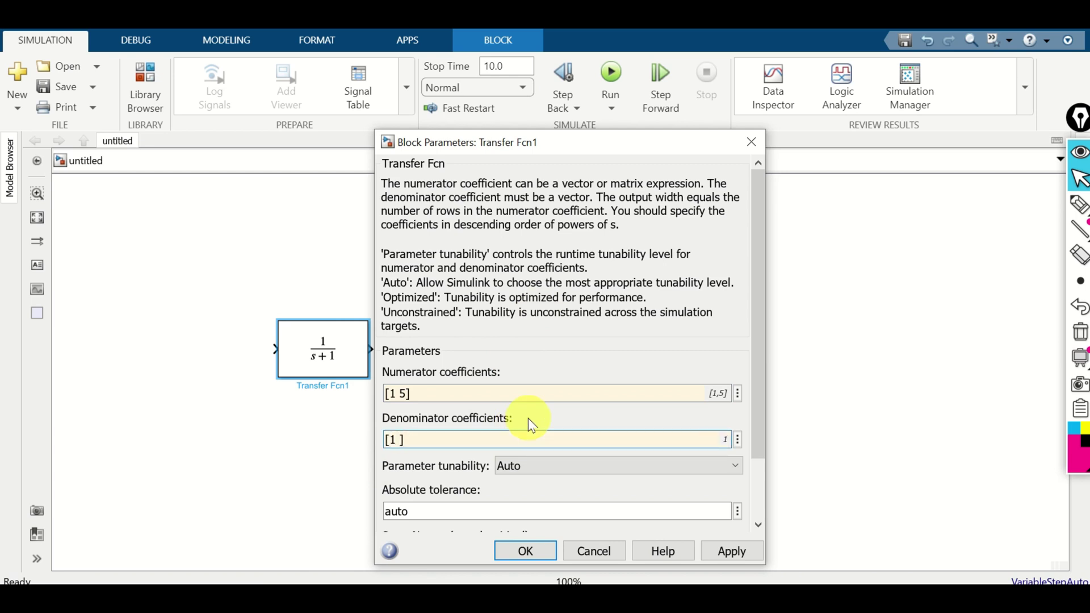
type("1 2 3 8")
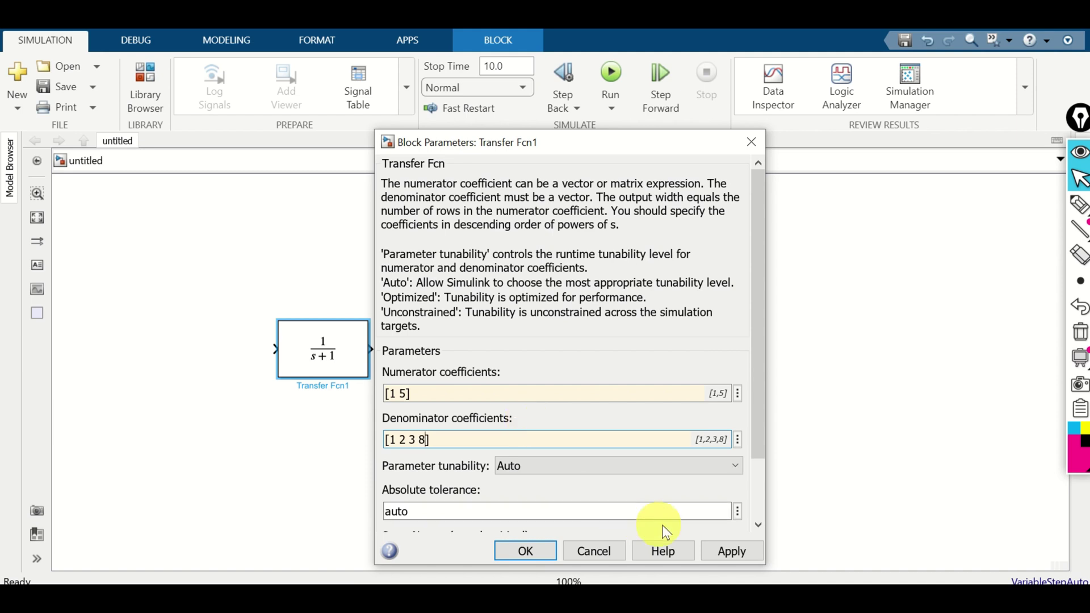
left_click(514, 551)
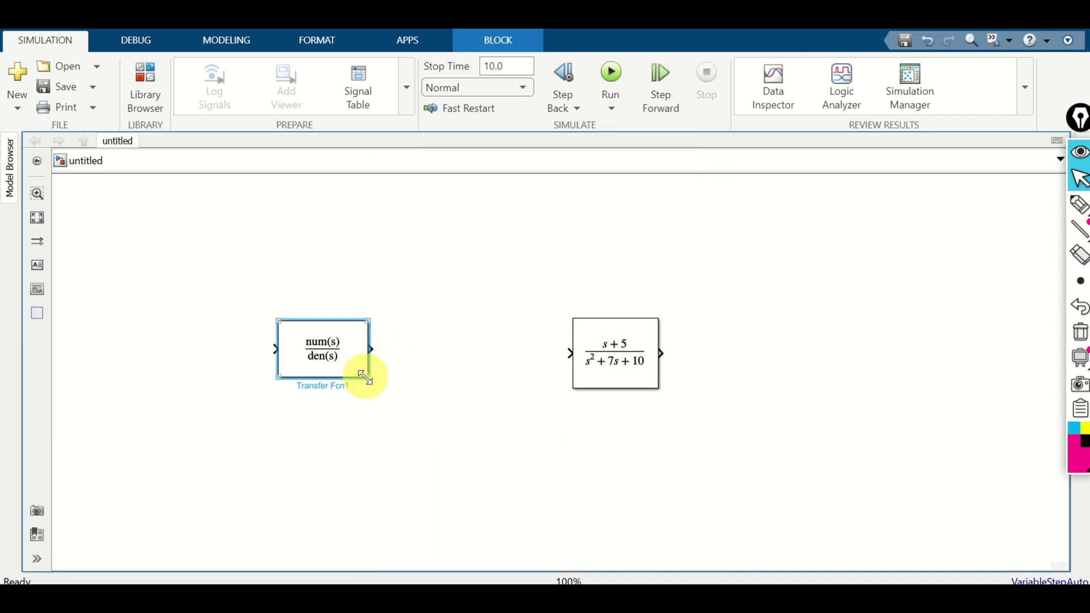
- Enlarge the left Transfer Fcn block until its full formula fits, and connect its output to the other Transfer Fcn block's input
left_click_drag(370, 377, 413, 387)
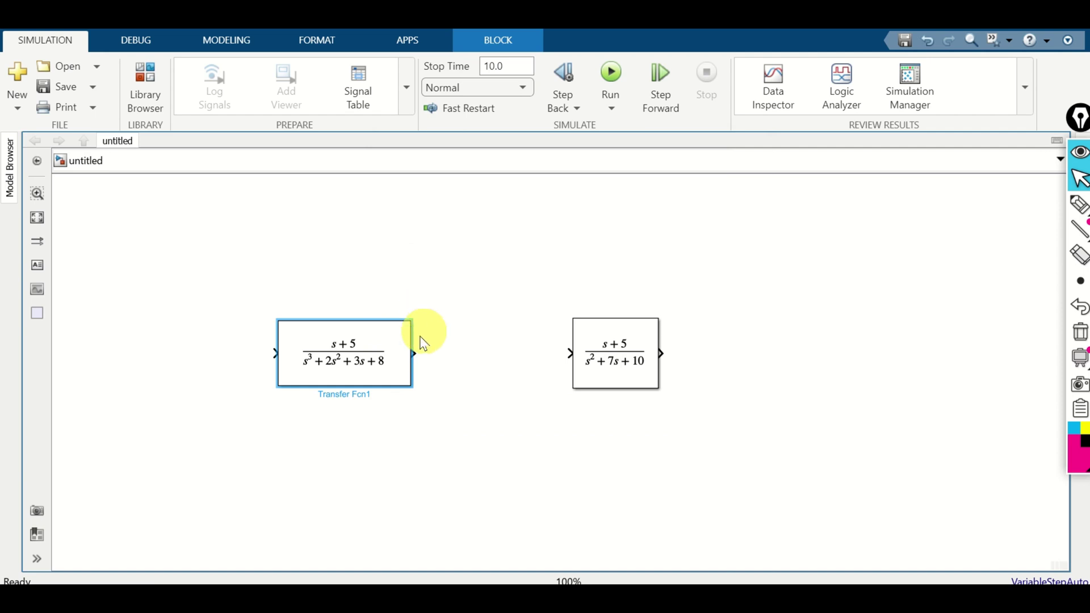
left_click_drag(410, 349, 463, 363)
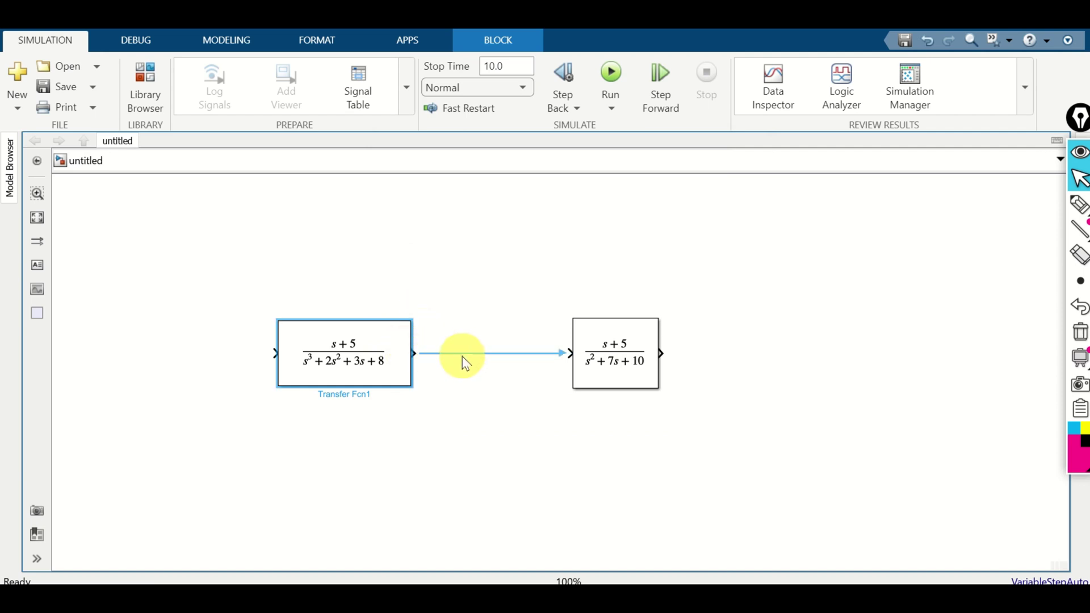
left_click(401, 364)
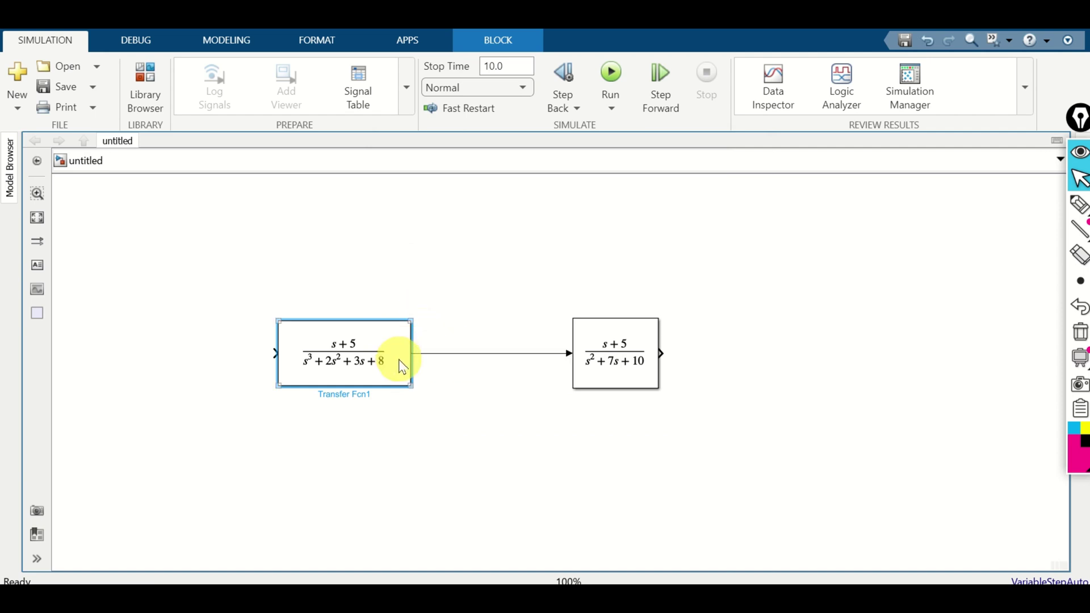
- Add a Constant block before the first Transfer Fcn block, connect it to that block's input, and align it so the line is straight
double_click(91, 353)
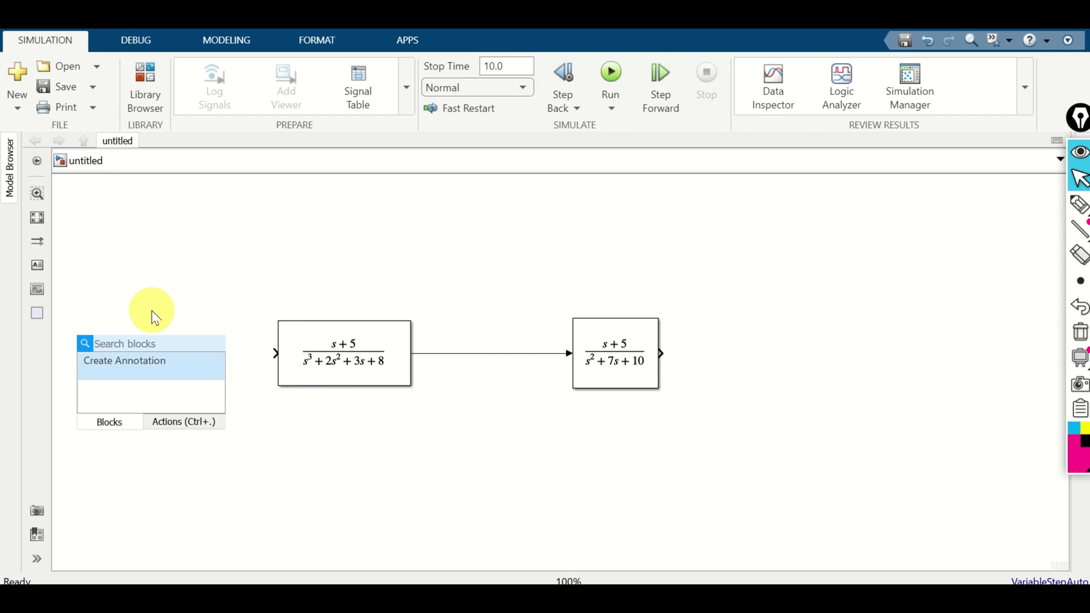
type("co")
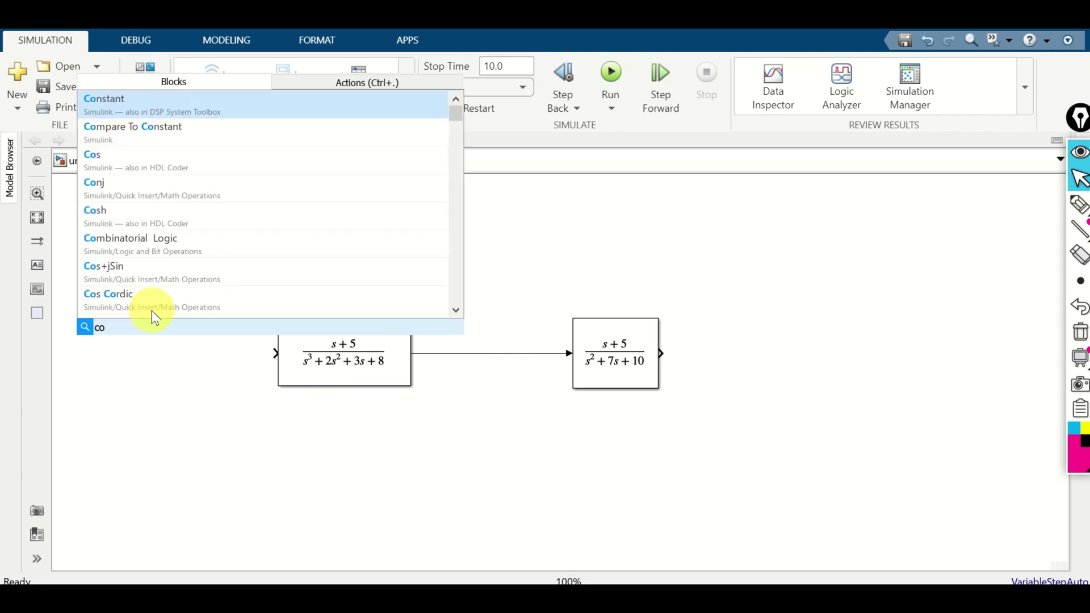
left_click(182, 112)
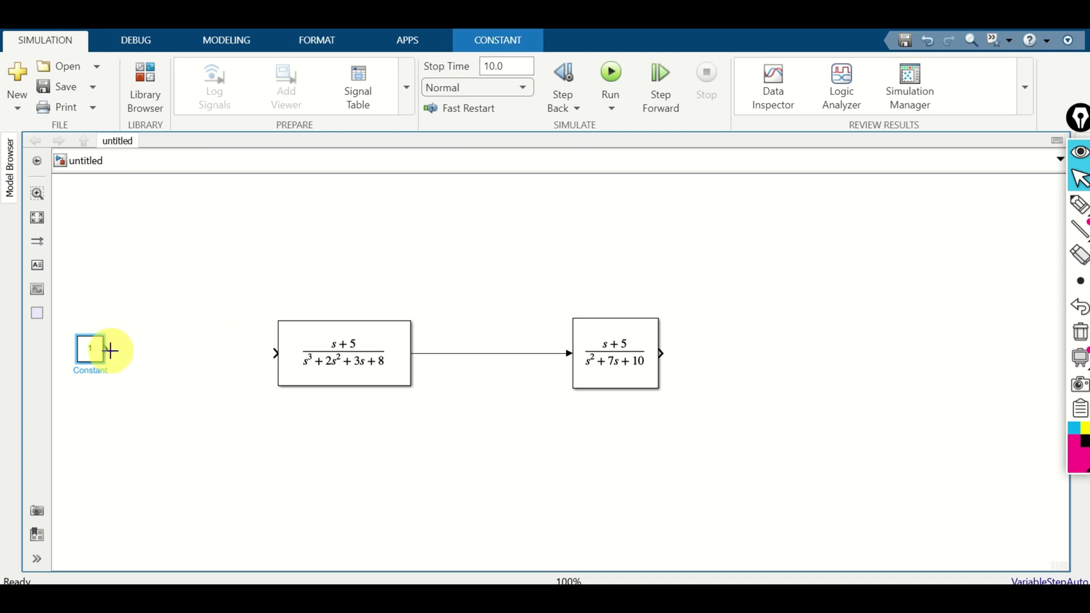
left_click_drag(108, 349, 279, 359)
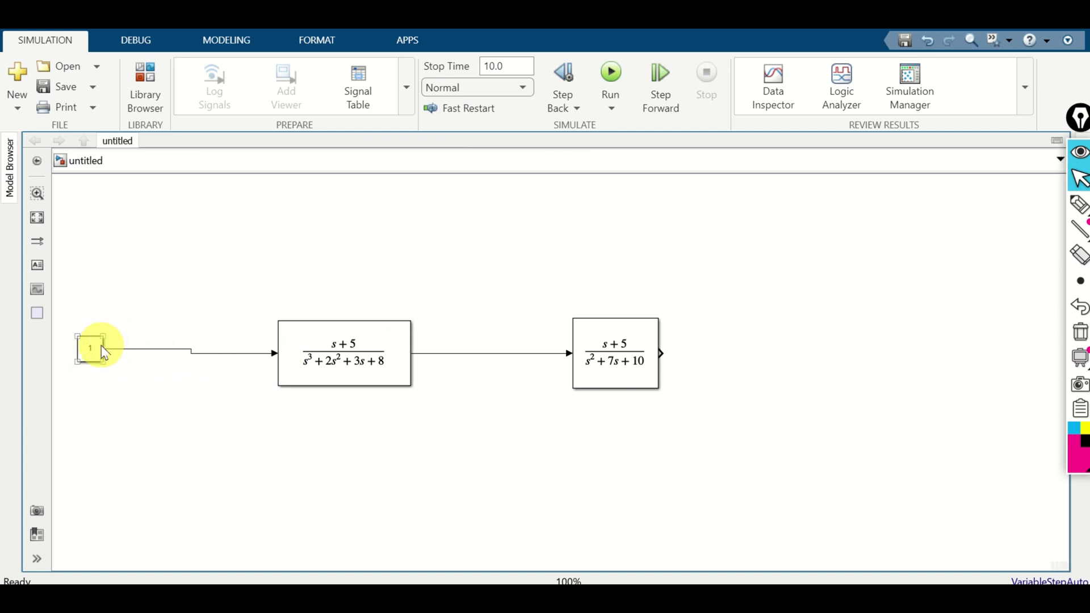
left_click_drag(91, 348, 90, 352)
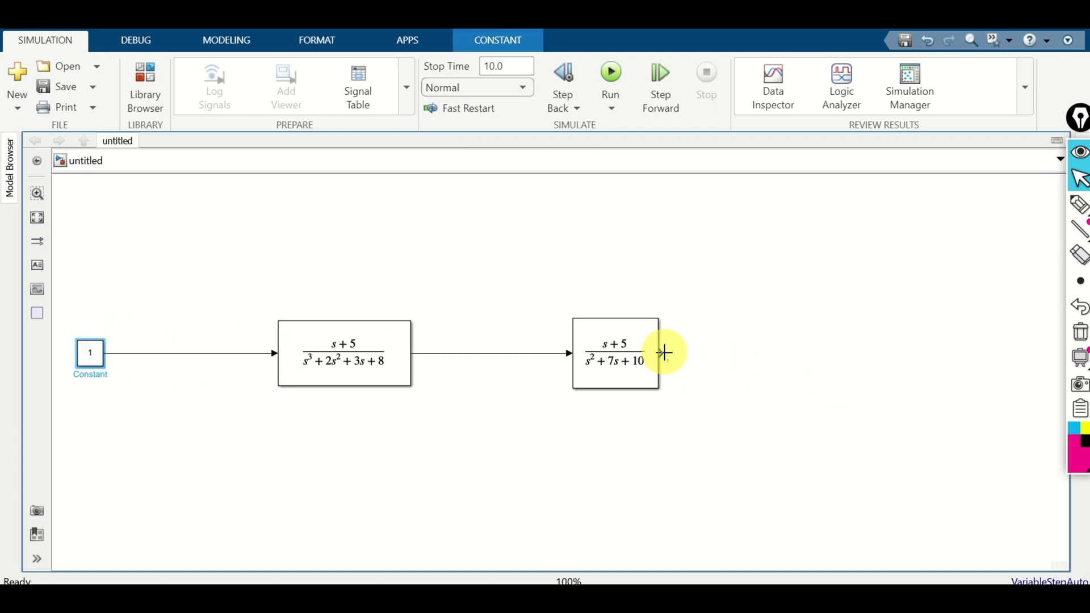
- Add a Scope block after the second Transfer Fcn block and connect that block's output to the Scope
left_click_drag(663, 352, 840, 353)
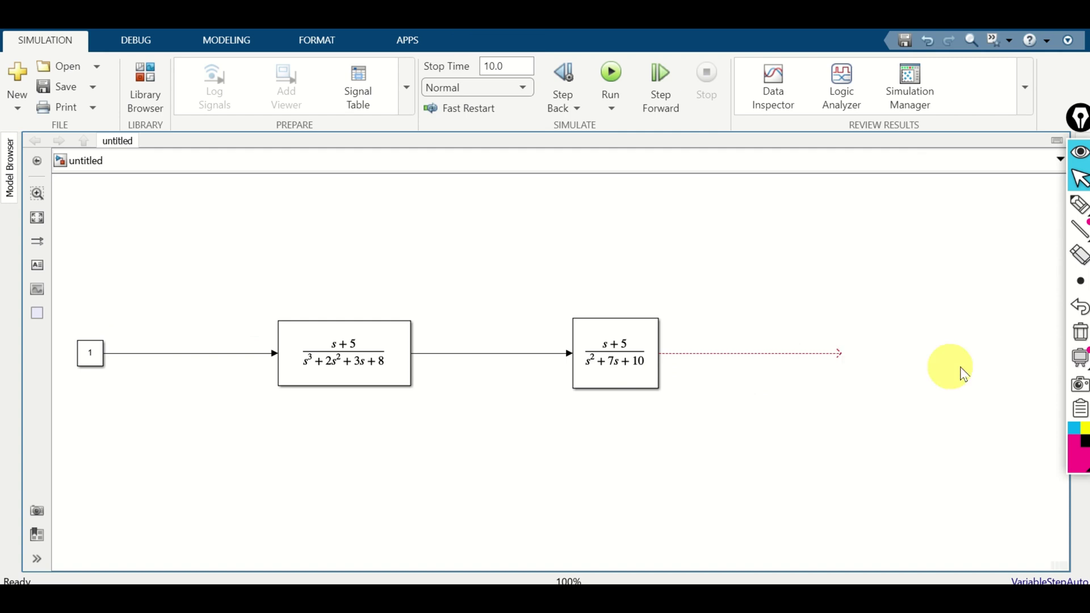
double_click(911, 336)
type("scope")
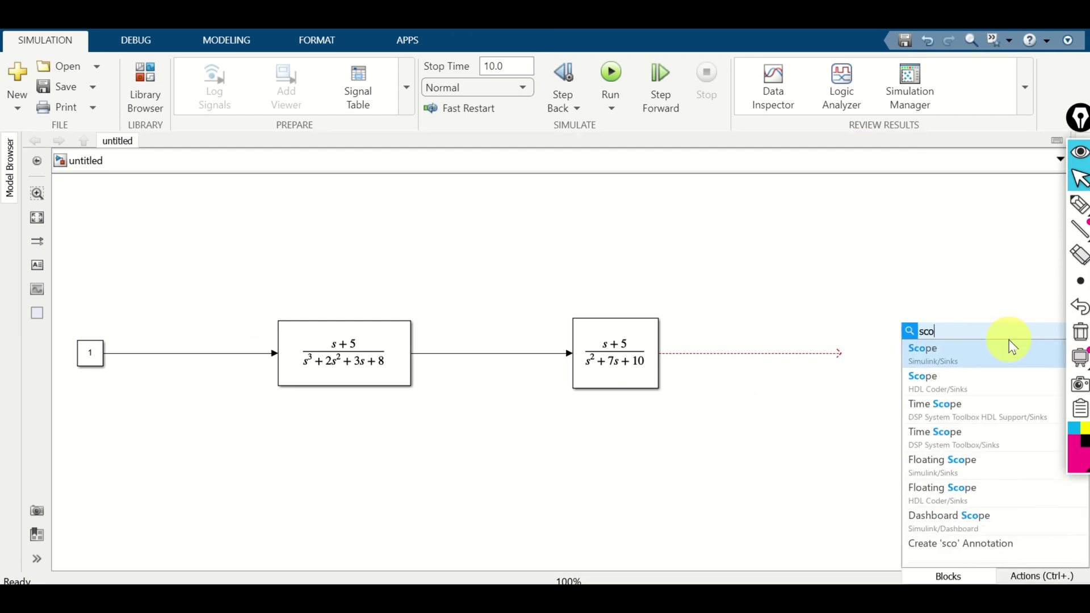
left_click(945, 357)
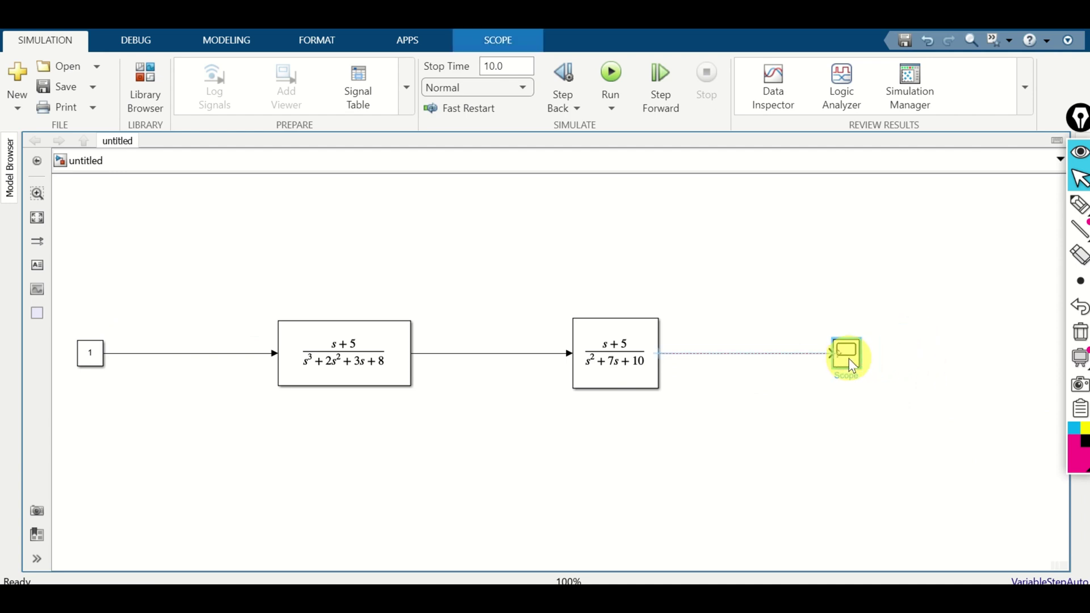
left_click_drag(844, 358, 910, 352)
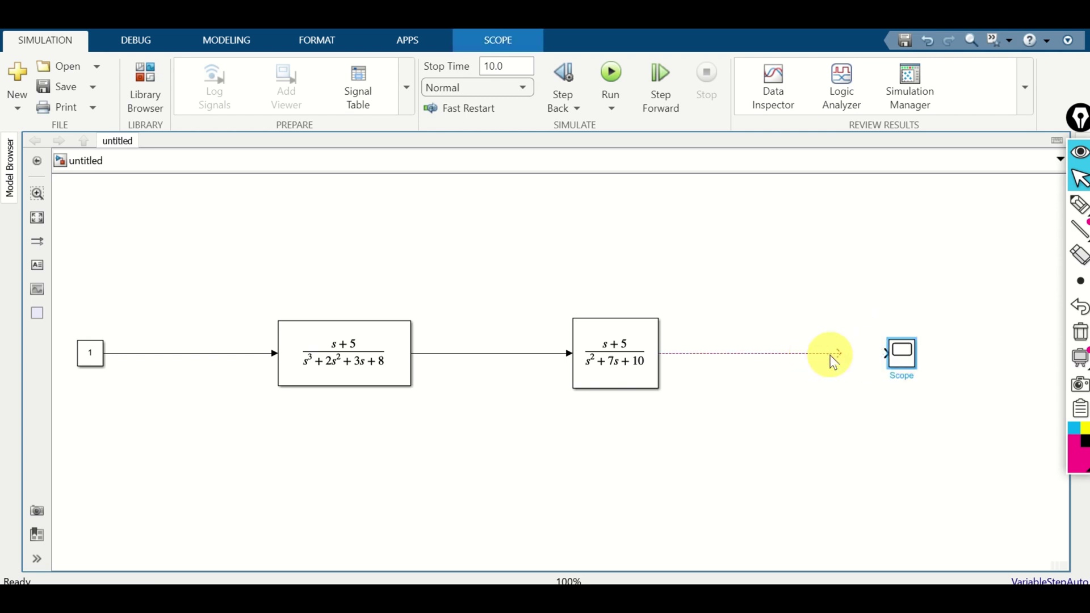
left_click(834, 353)
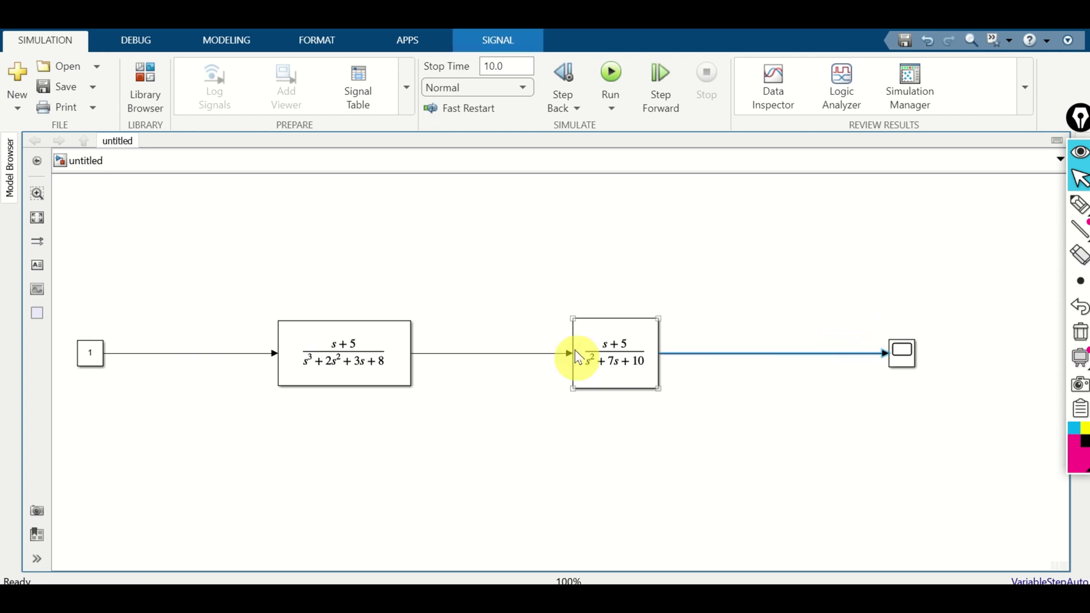
left_click(620, 354)
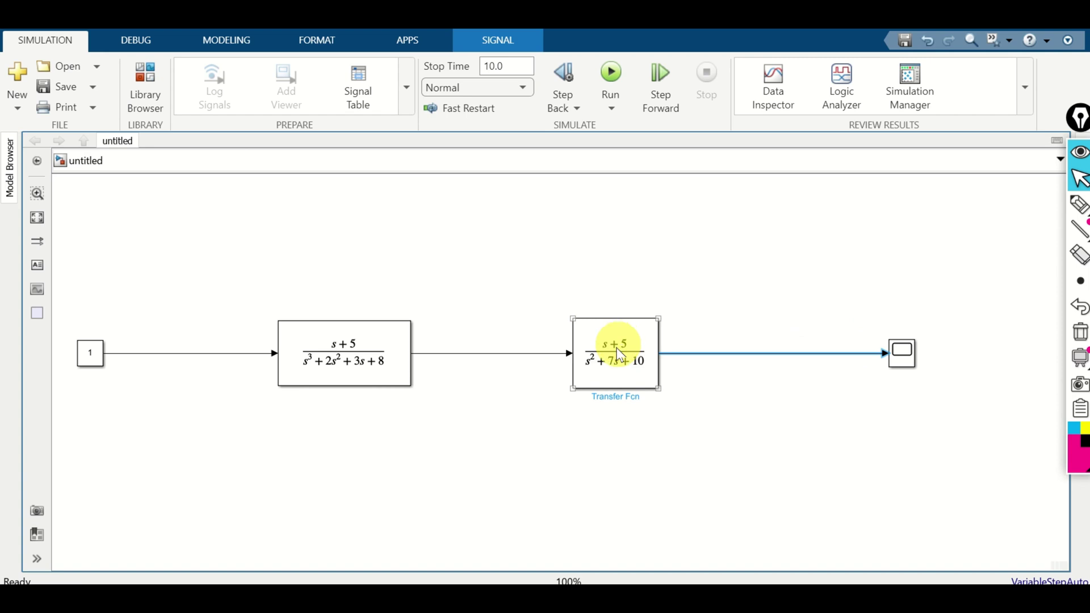
left_click(905, 357)
left_click(857, 384)
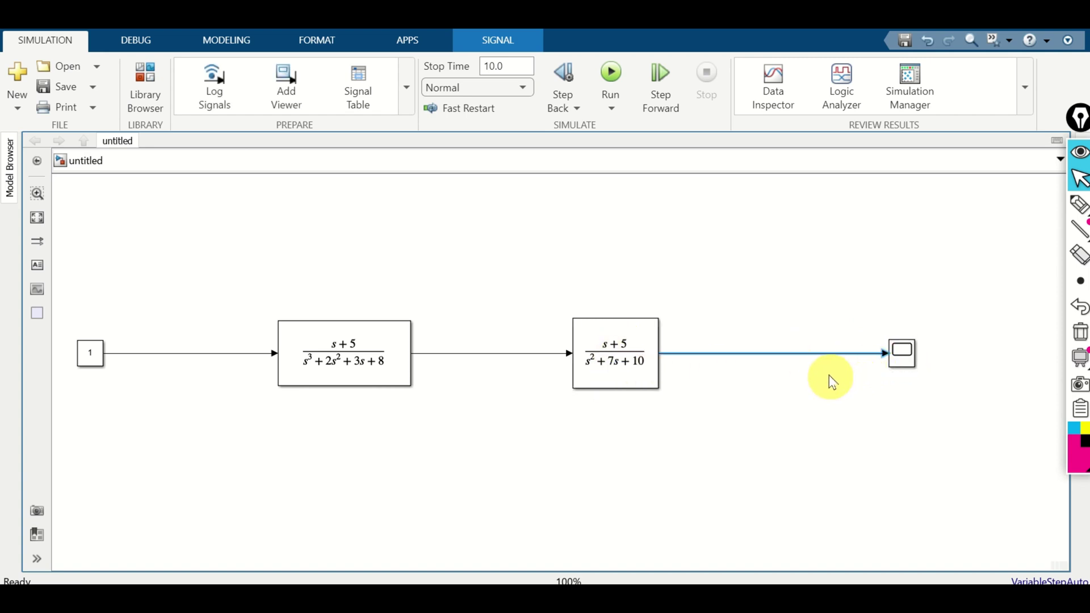
- Set the simulation stop time to 20 and run the simulation
left_click(510, 68)
type("20")
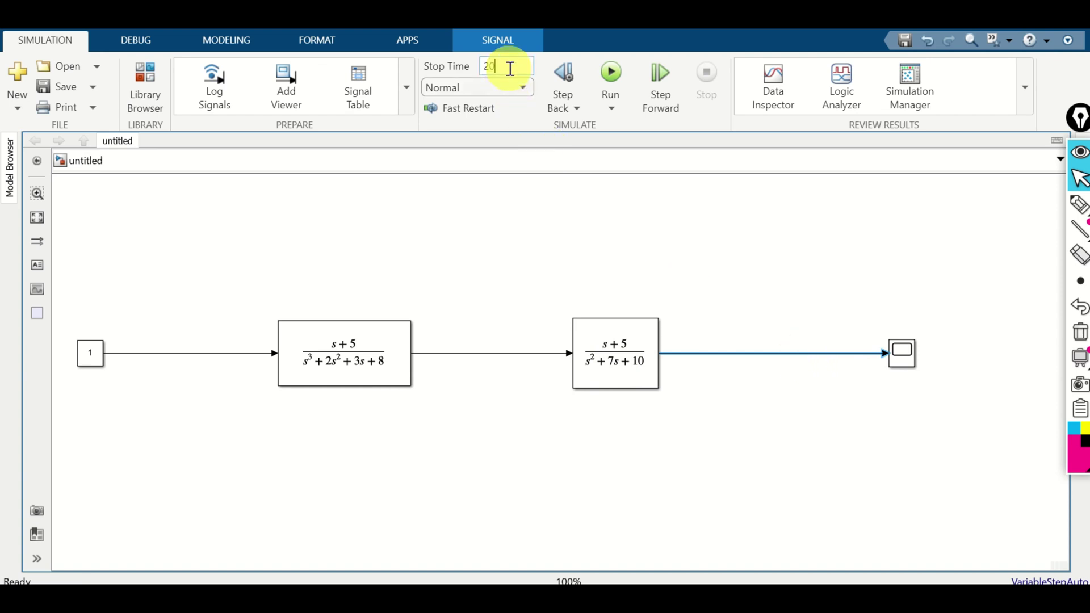
left_click(611, 73)
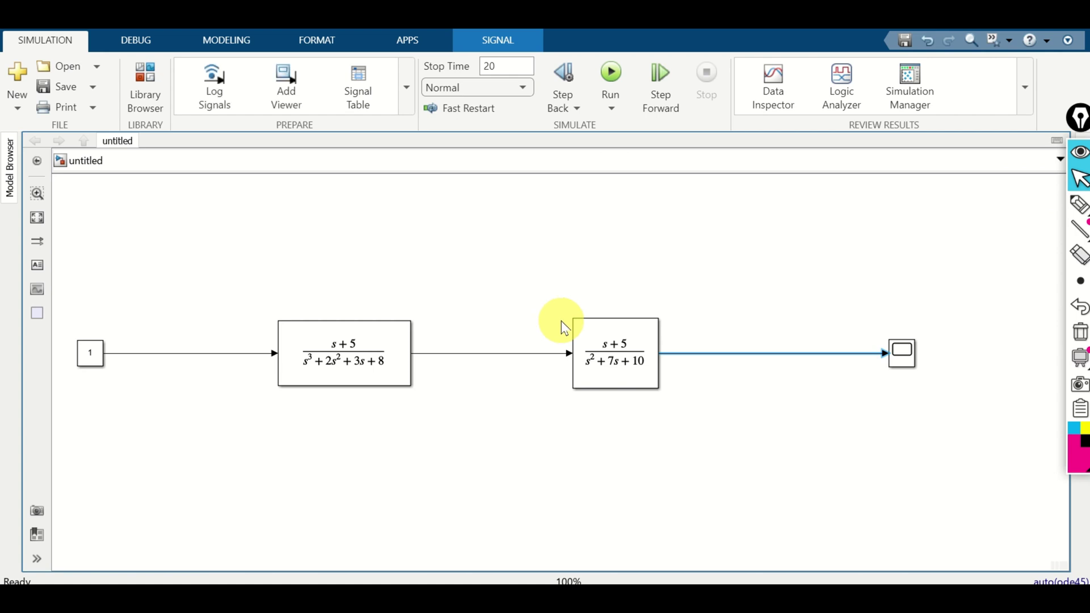
- Open the Scope's plot and move its window aside to examine the output signal beside the first Transfer Fcn block
left_click(904, 354)
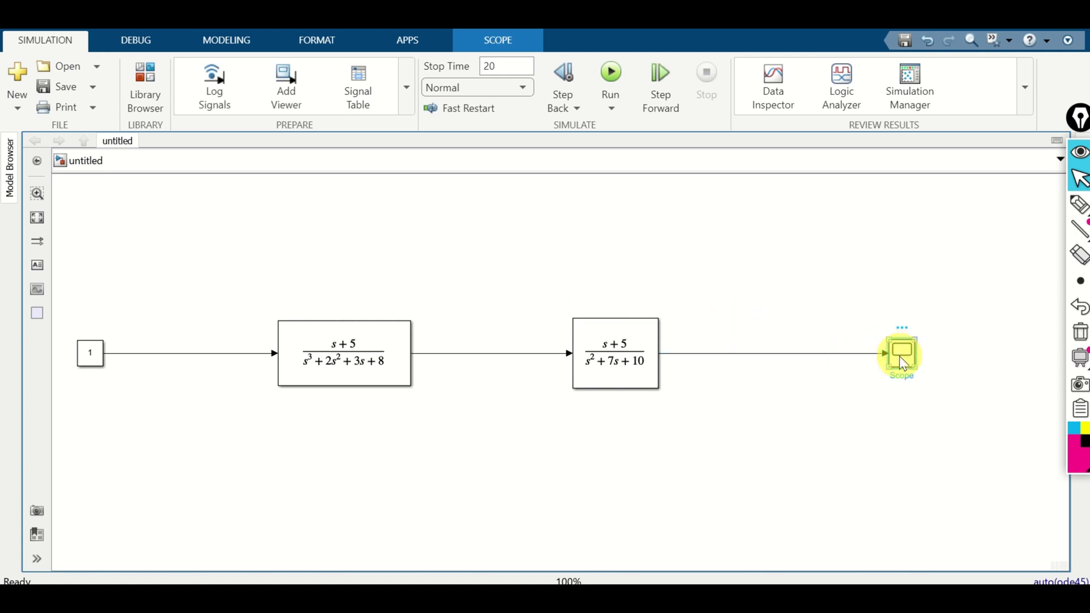
double_click(902, 359)
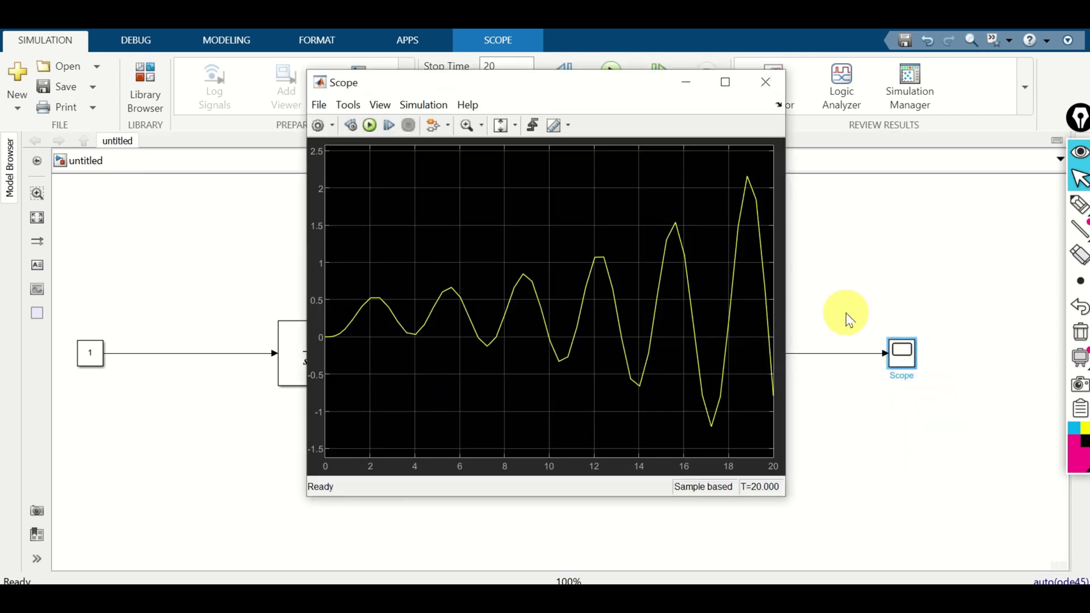
mouse_move(483, 62)
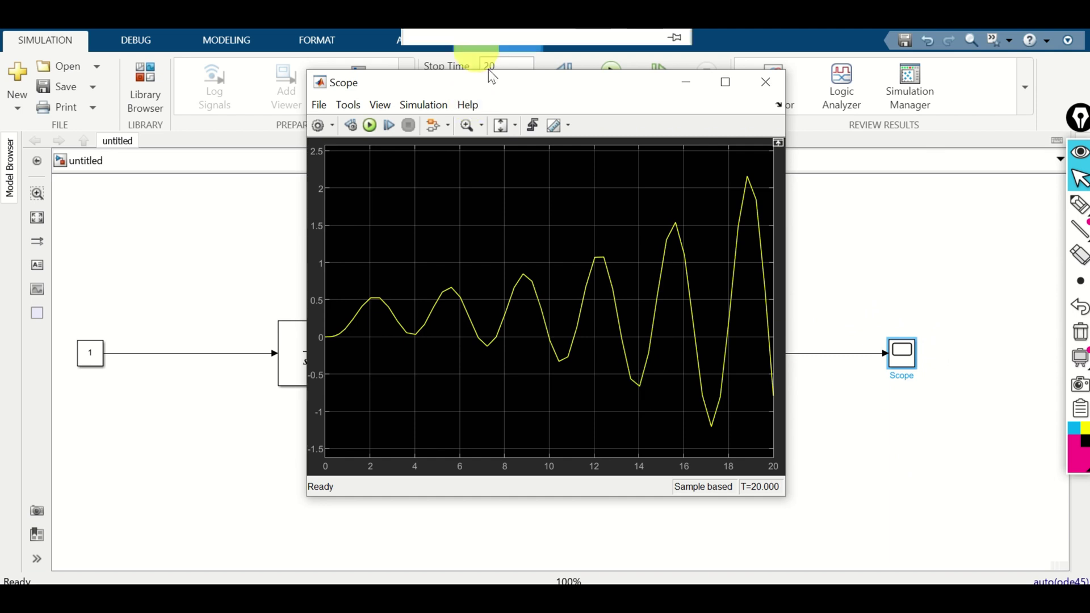
left_click_drag(398, 84, 661, 101)
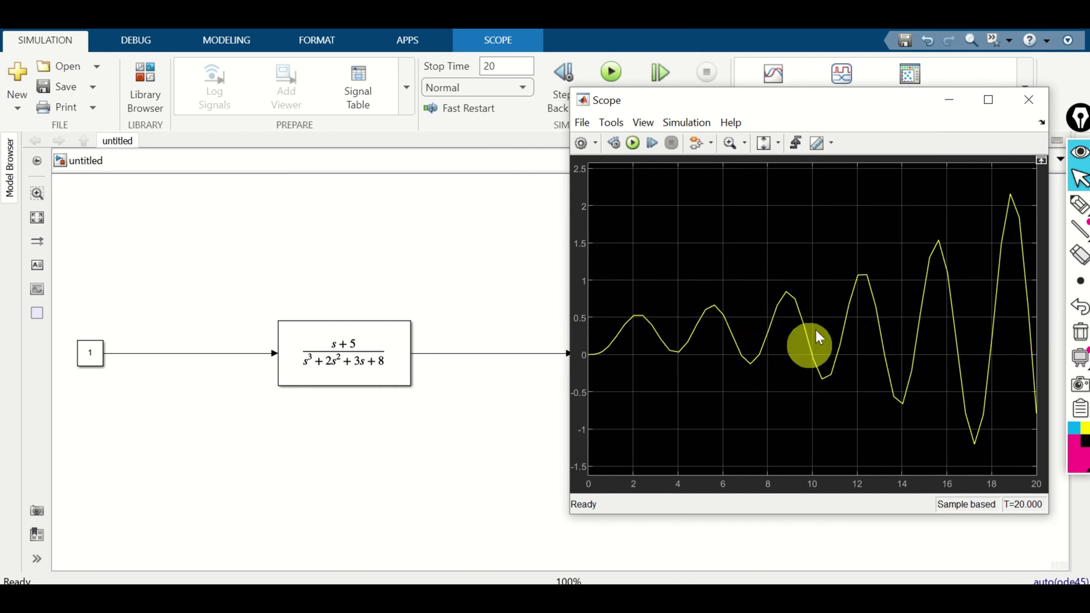
- Set the first Transfer Fcn block's denominator coefficients to [2 3 8] and run the simulation again
left_click(357, 374)
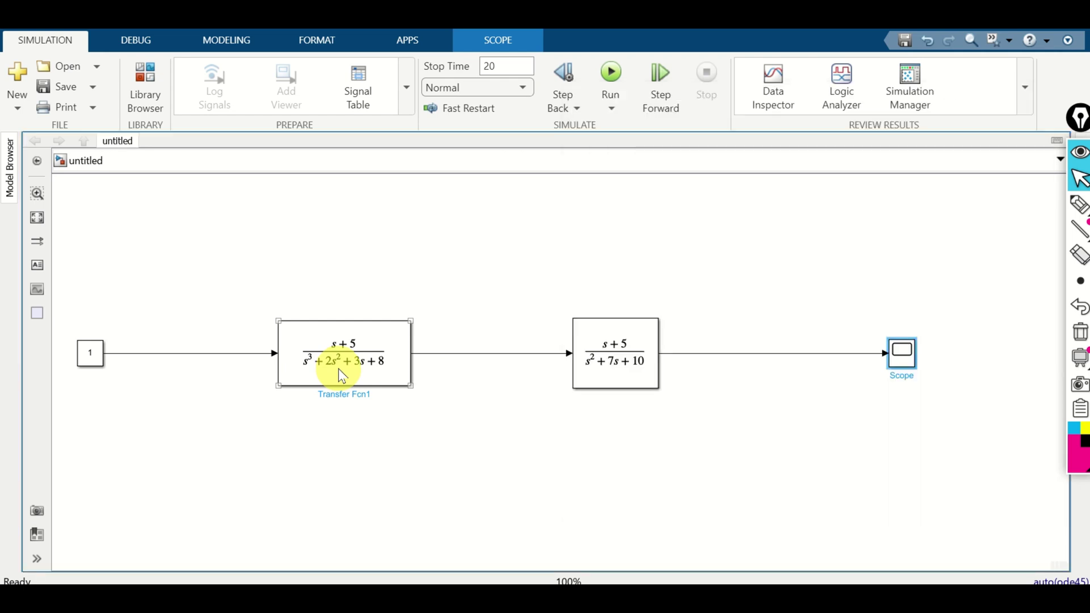
left_click(344, 363)
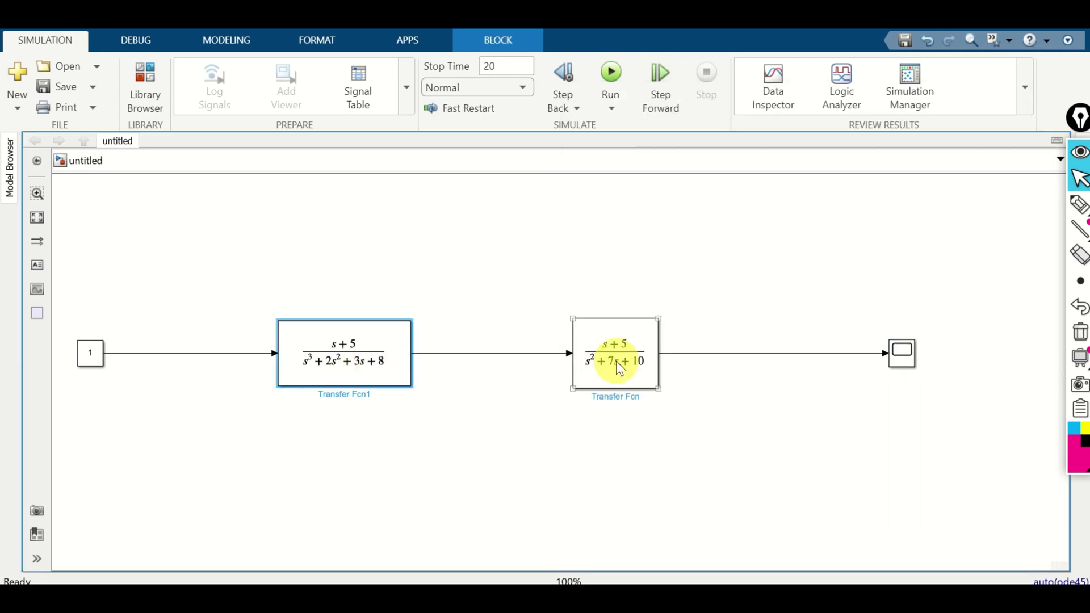
left_click(334, 360)
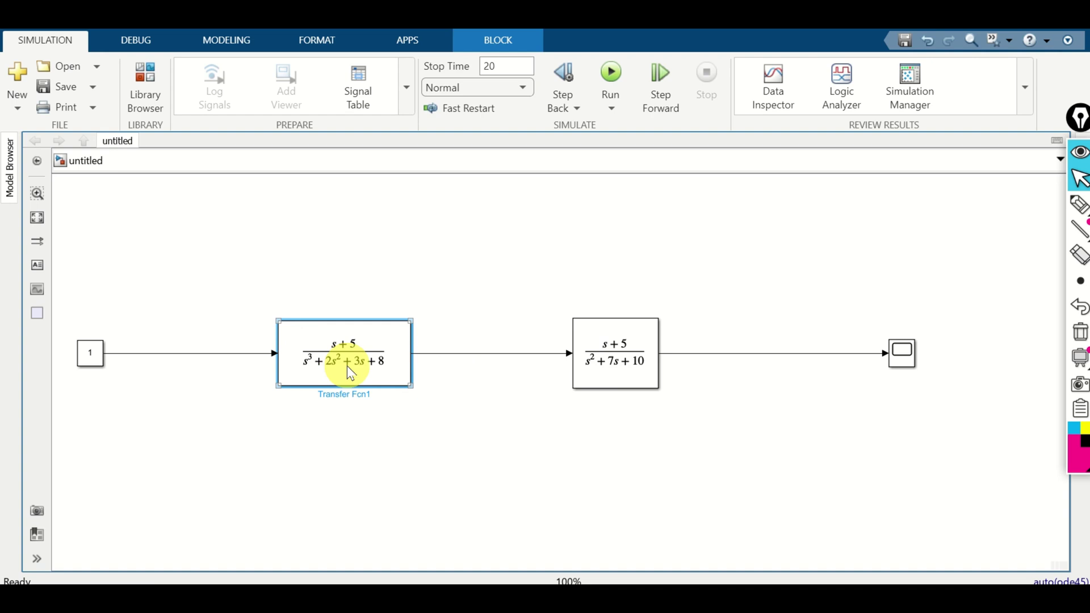
double_click(351, 373)
left_click_drag(472, 444, 427, 443)
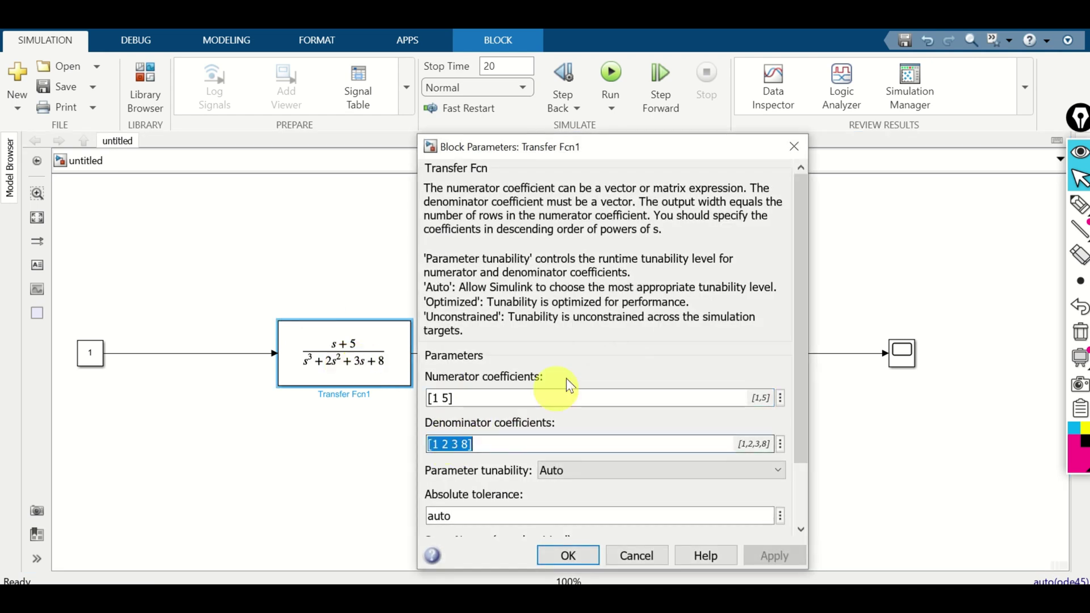
key("Right")
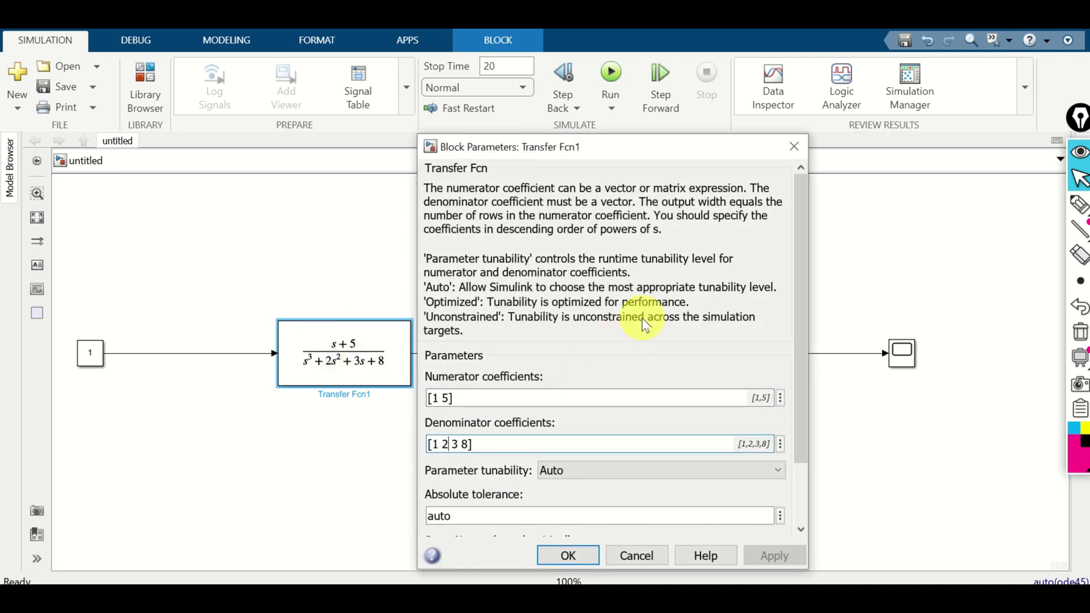
key("BackSpace")
key("BackSpace")
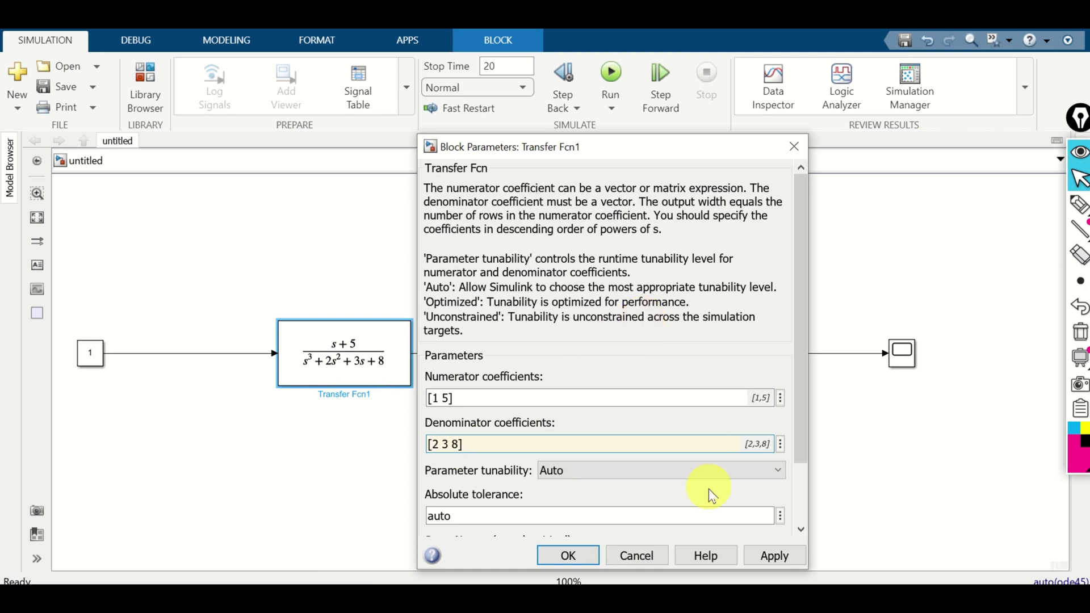
left_click(772, 557)
left_click(554, 557)
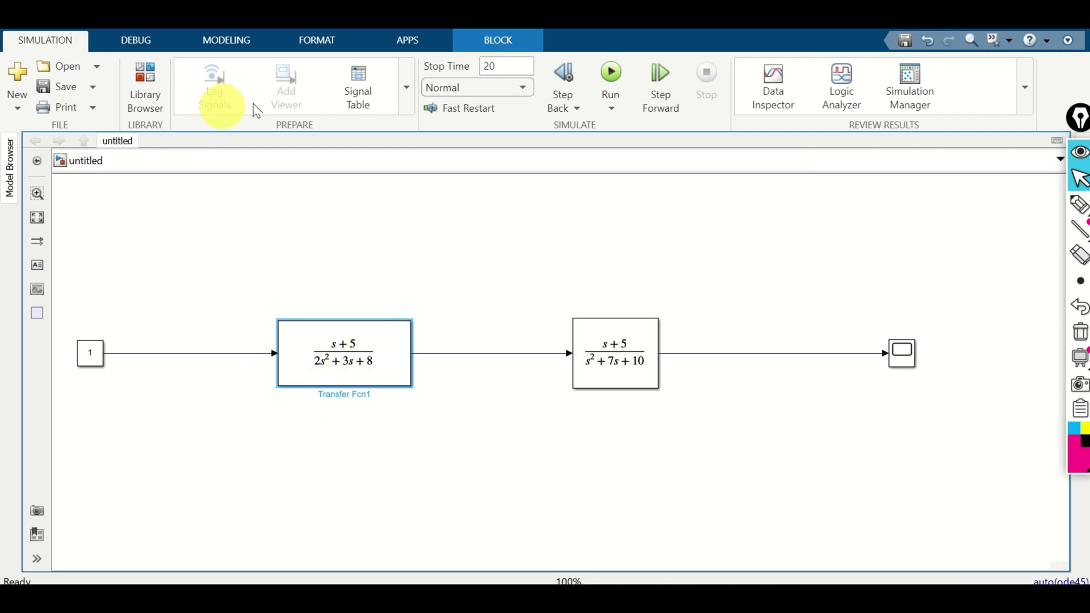
left_click(611, 77)
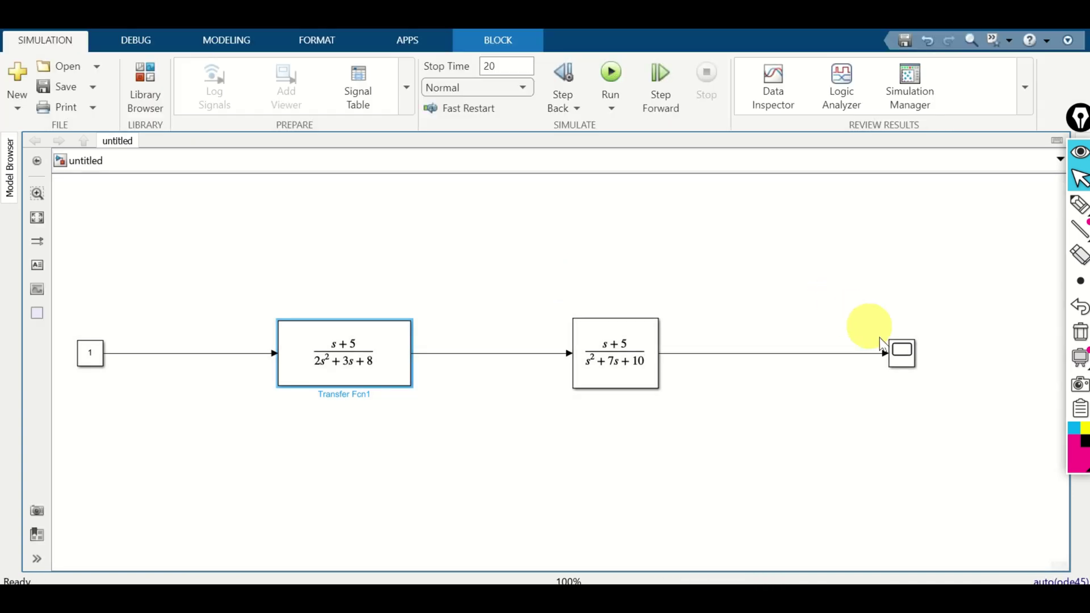
- Open the Scope's plot to examine the response after the denominator change
double_click(903, 353)
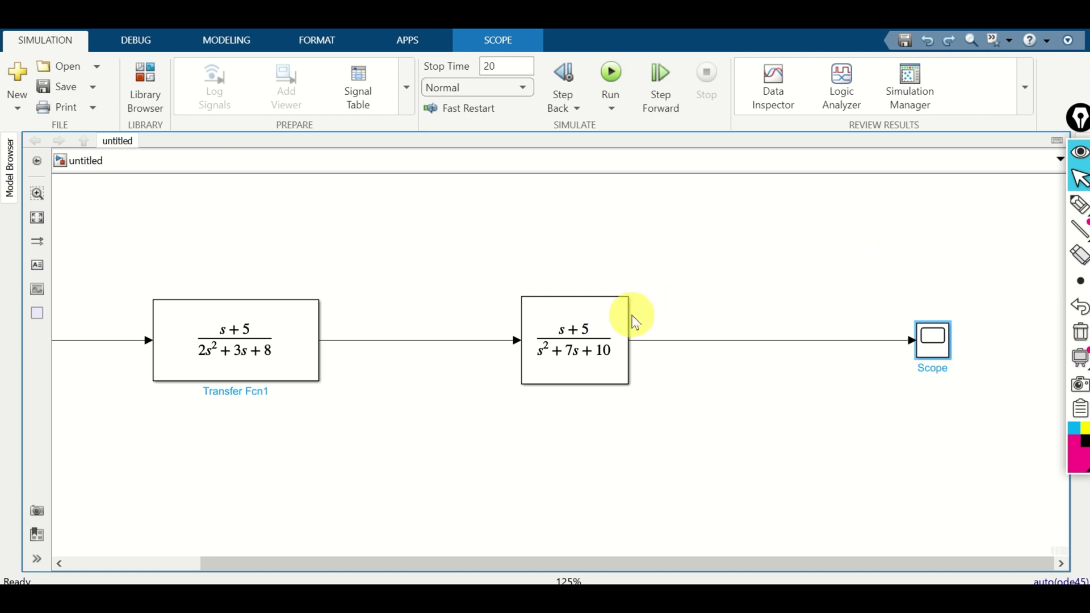
- Rename the Transfer Fcn block nearest the Scope as W1 and the Transfer Fcn1 block as W2
left_click(622, 330)
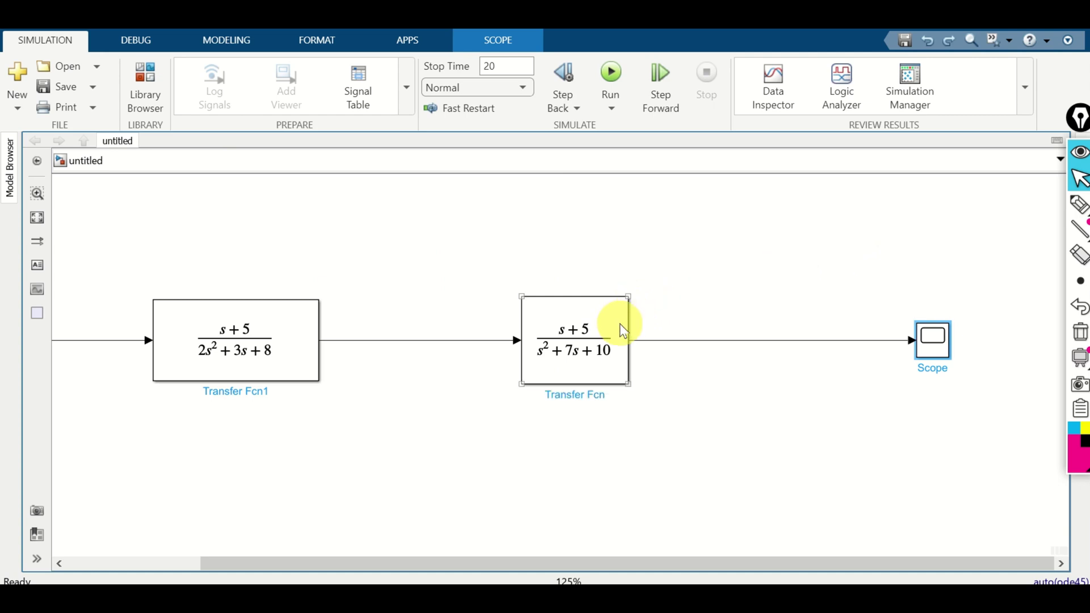
double_click(587, 396)
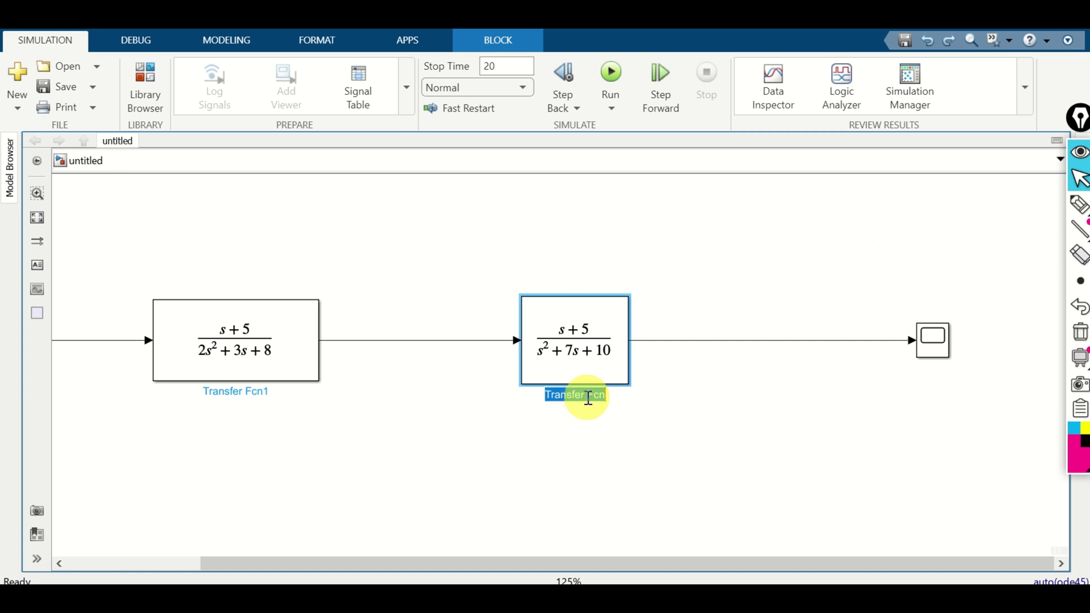
type("W")
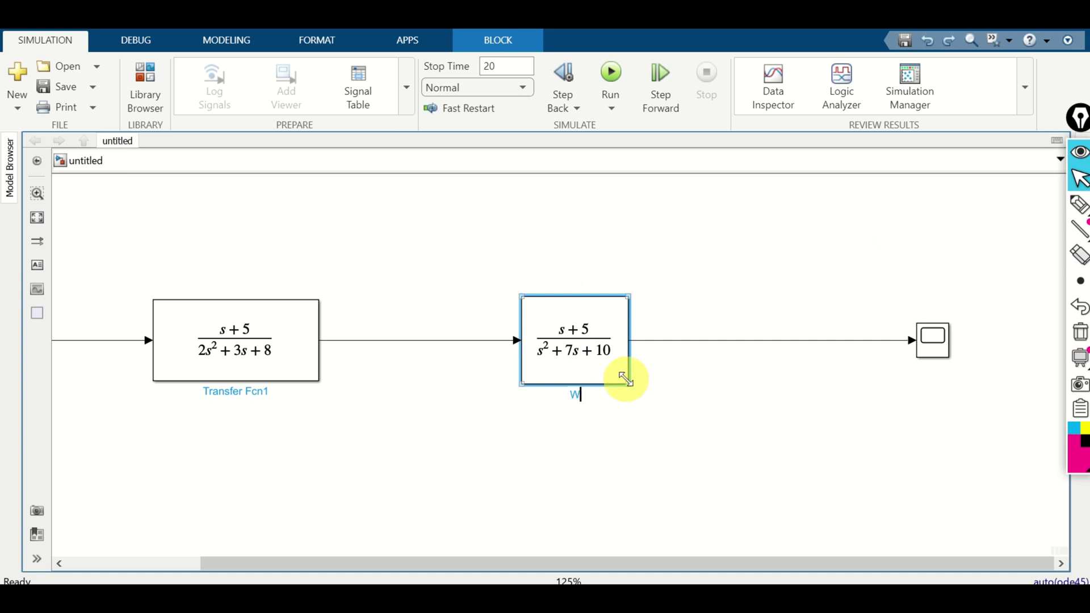
type("1")
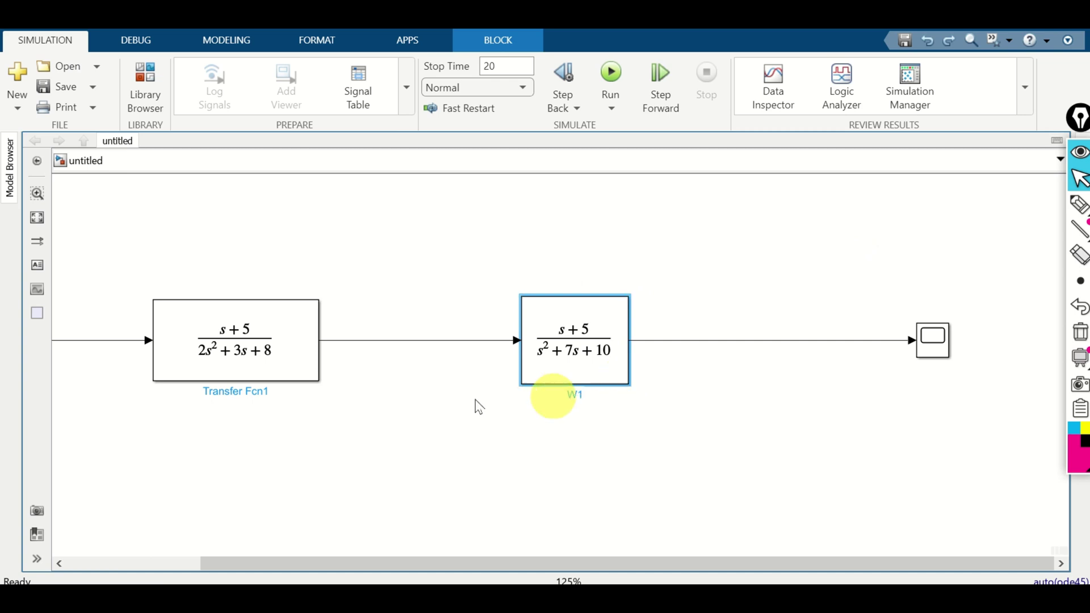
double_click(280, 382)
key("Escape")
double_click(233, 390)
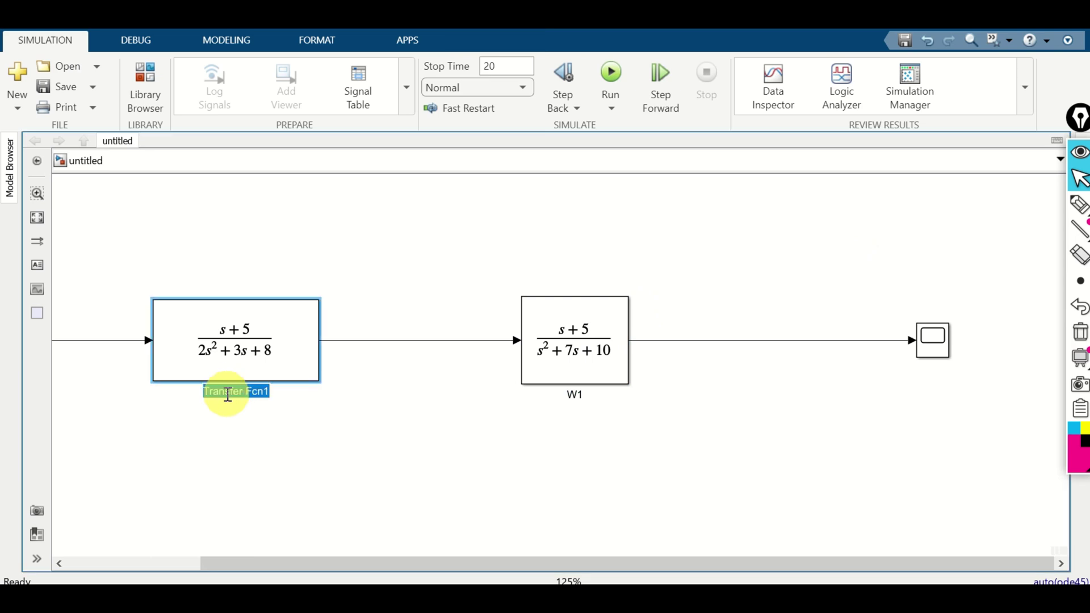
type("W2")
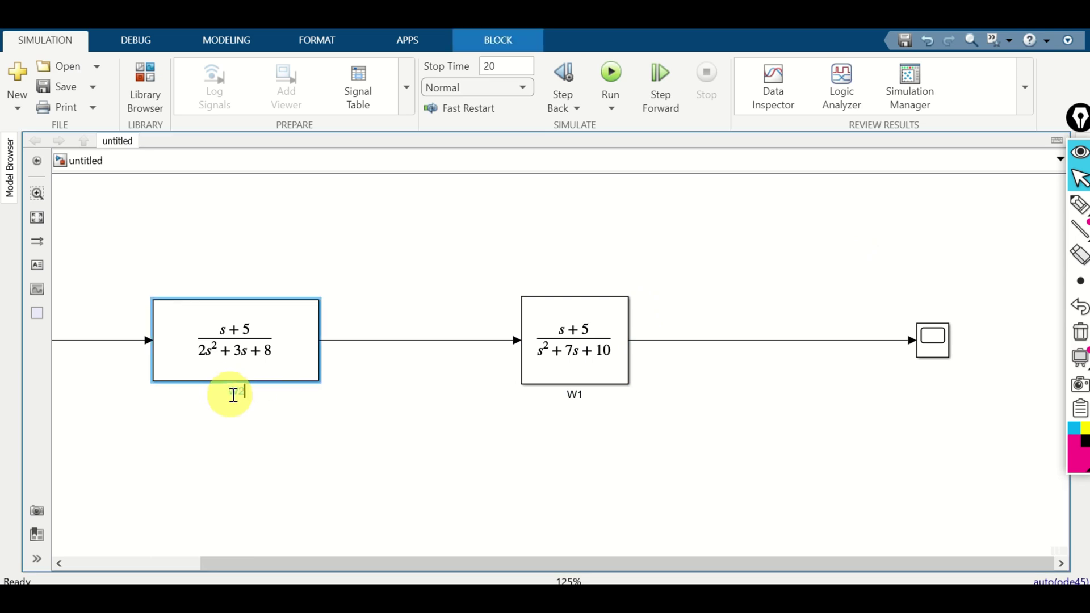
left_click(334, 423)
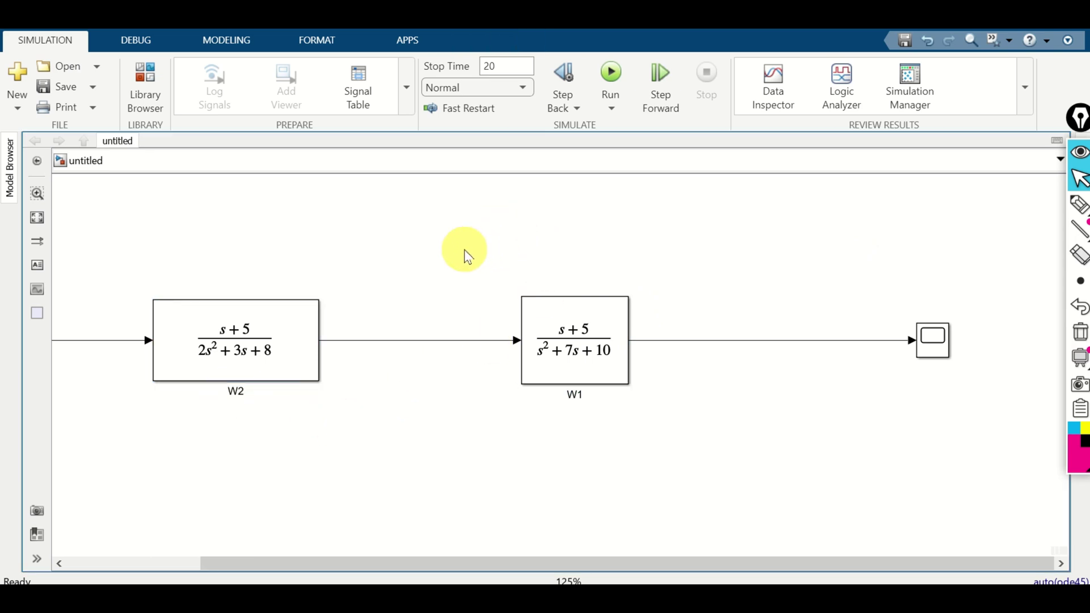
- Create an area around the W1 block and title it "First transfer function"
left_click_drag(464, 250, 665, 428)
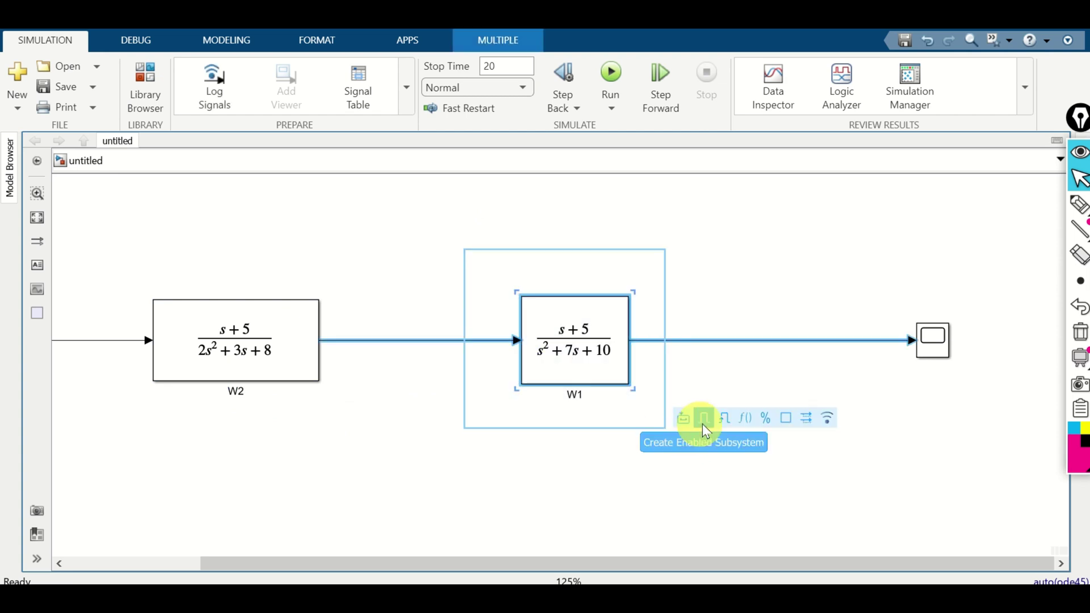
left_click(787, 419)
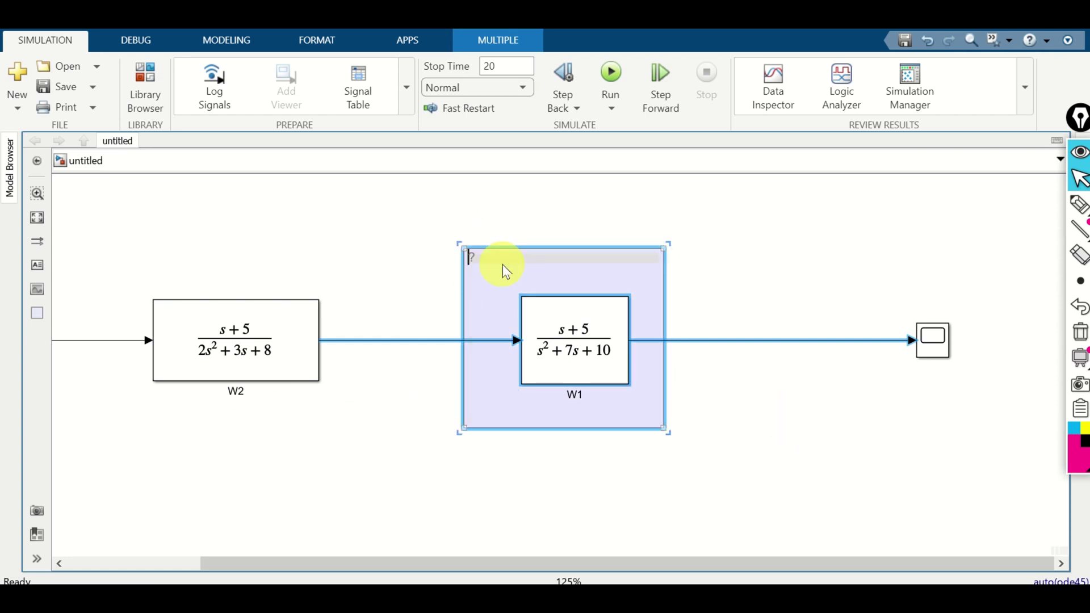
type("First ")
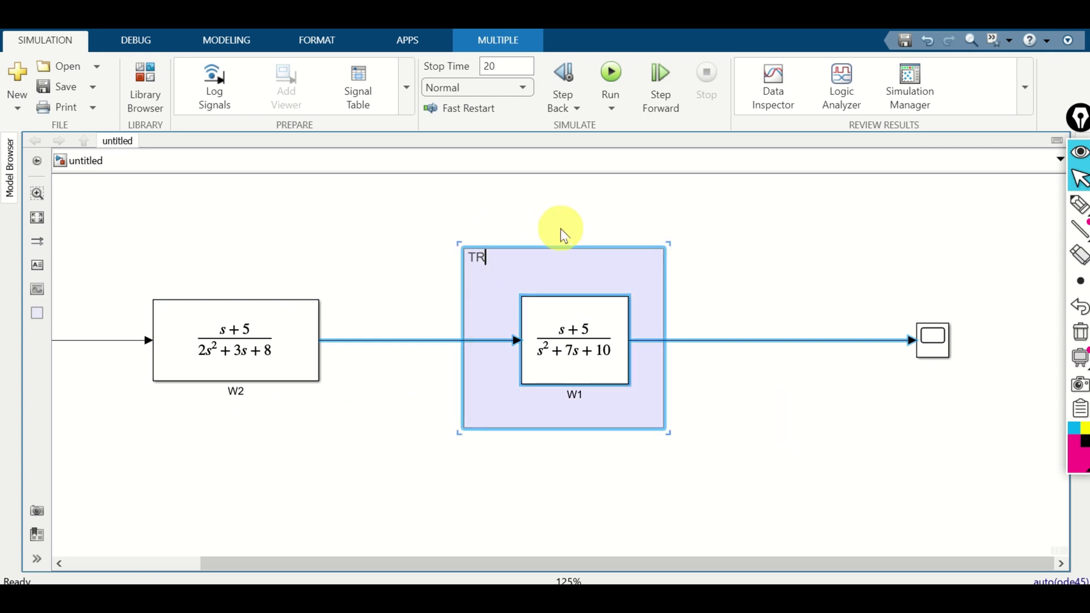
type("transfer function")
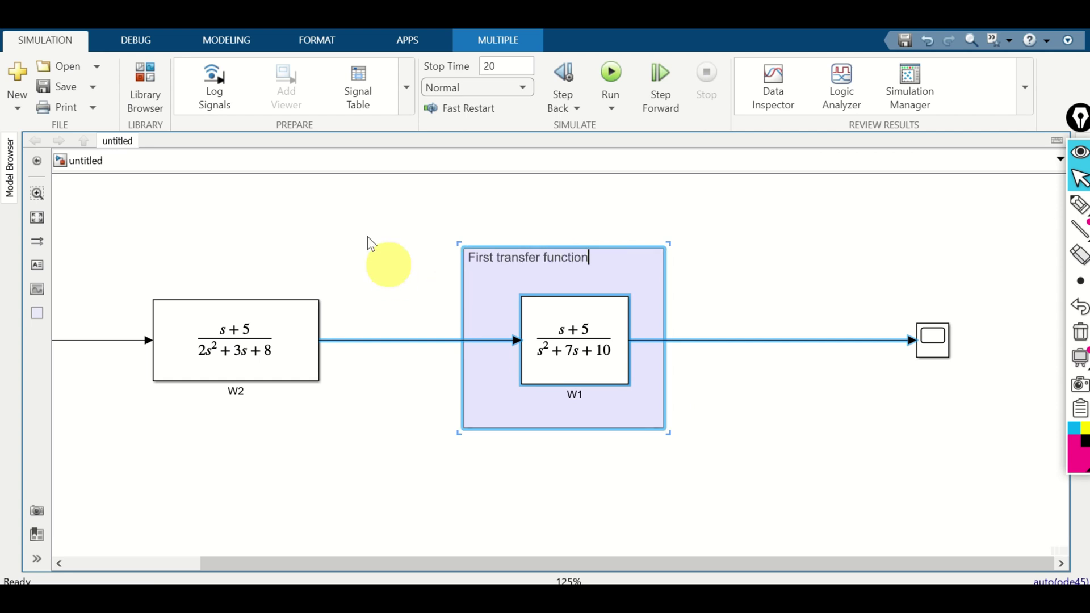
left_click(389, 262)
- Create an area around the W2 block and title it "Second transfer function"
left_click_drag(125, 242, 355, 449)
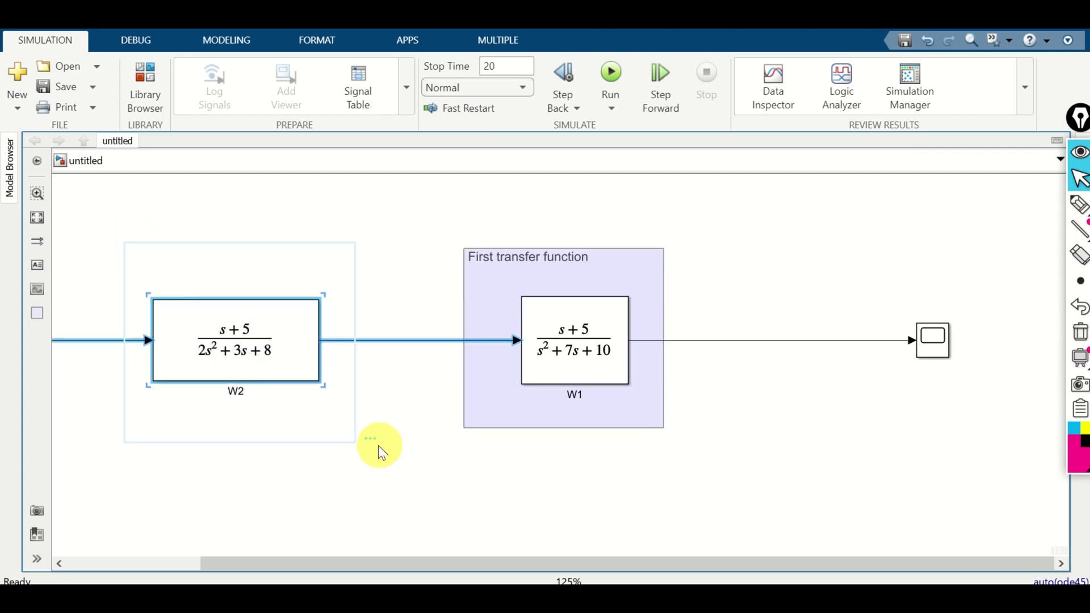
left_click(374, 447)
left_click_drag(142, 255, 363, 438)
mouse_move(402, 427)
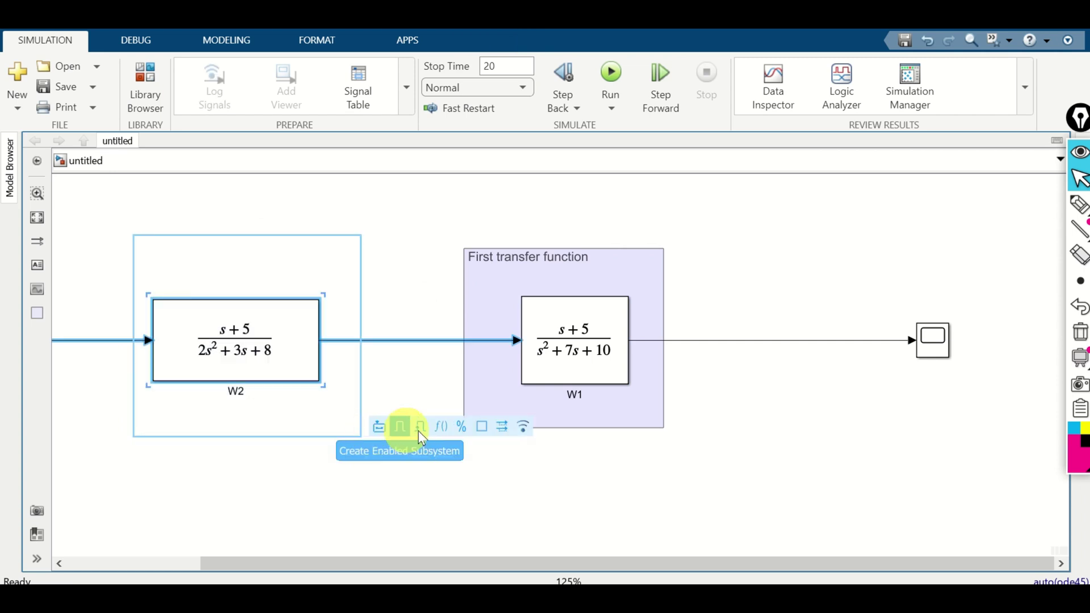
left_click(486, 431)
left_click(194, 243)
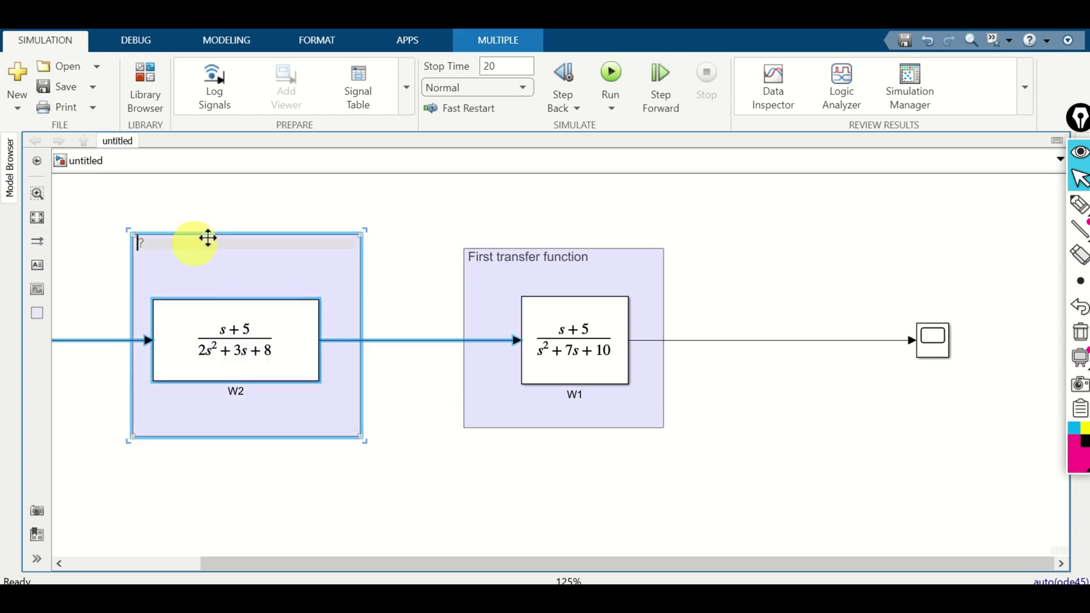
type("Second t")
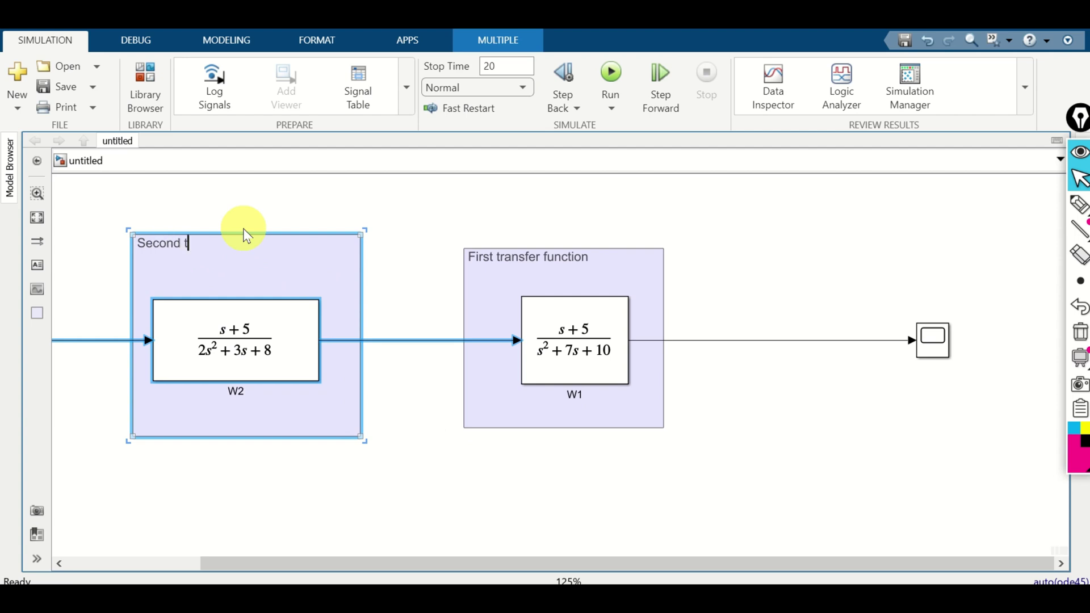
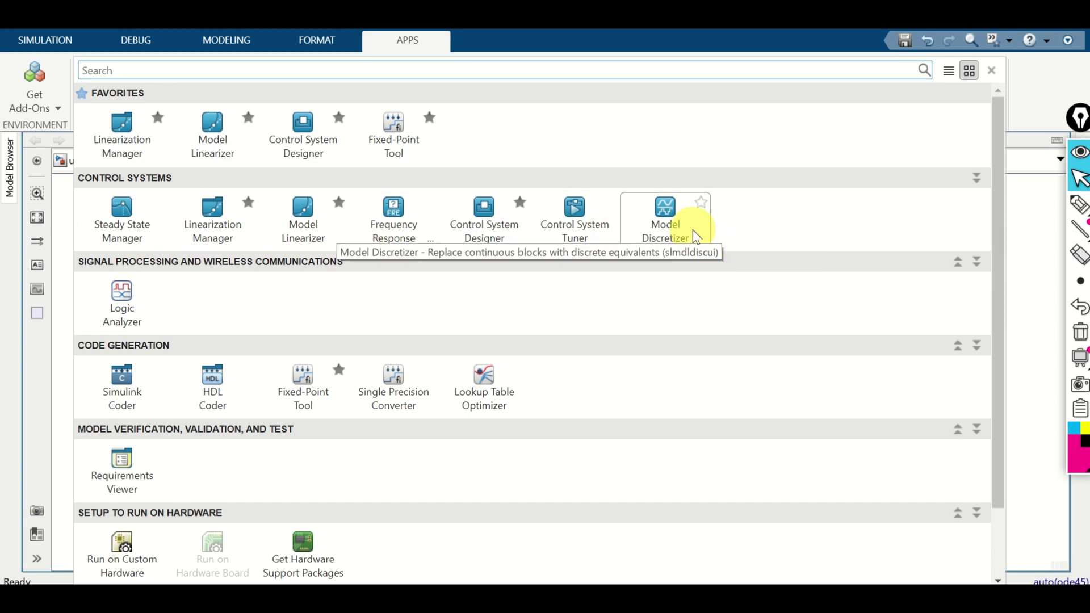
- Open the Model Discretizer for the model and widen its window so all the discretization settings fit
left_click(695, 234)
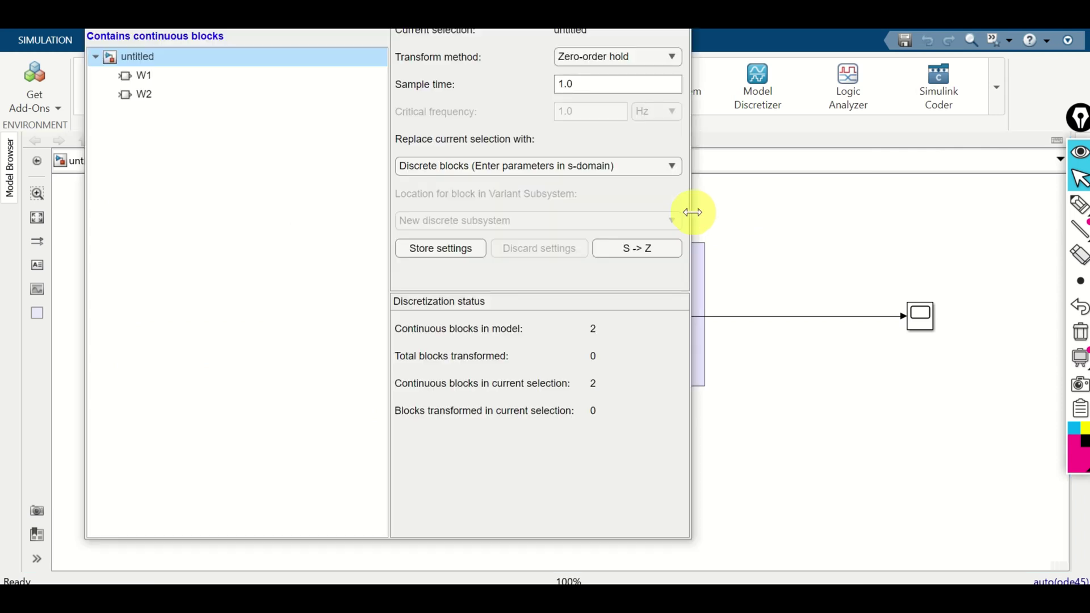
left_click_drag(85, 62, 103, 67)
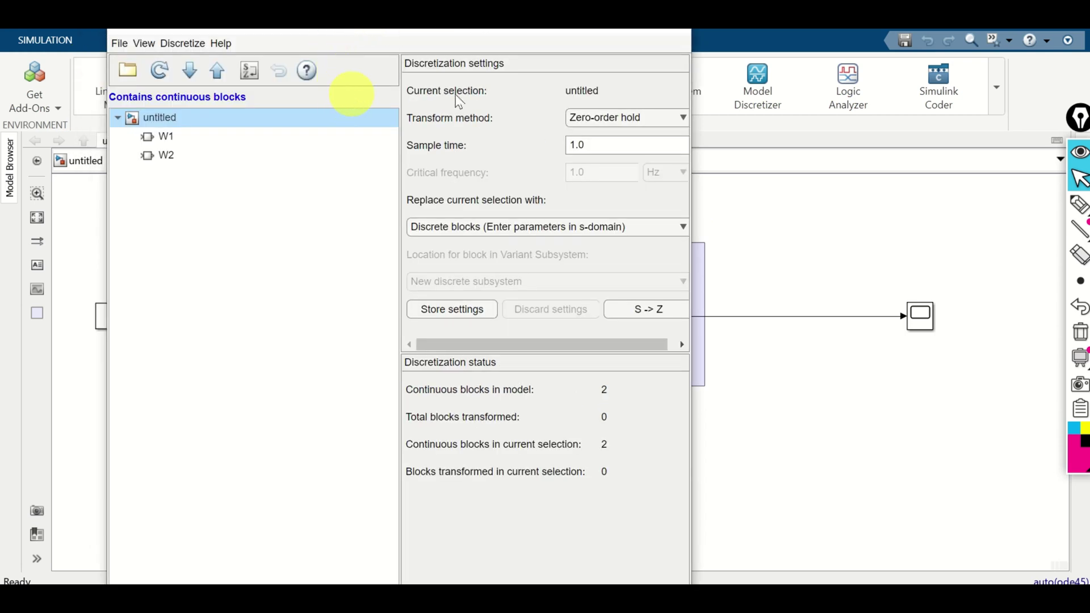
left_click_drag(693, 91, 850, 80)
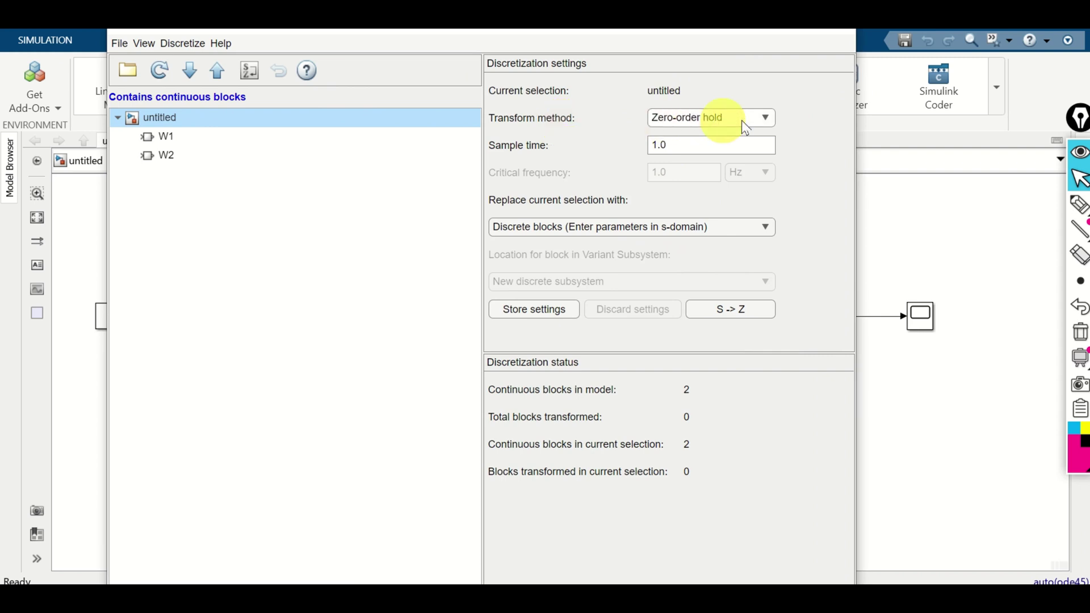
- Choose the Zero-order hold transform method and set the sample time to 0.1 for the whole model
left_click(766, 118)
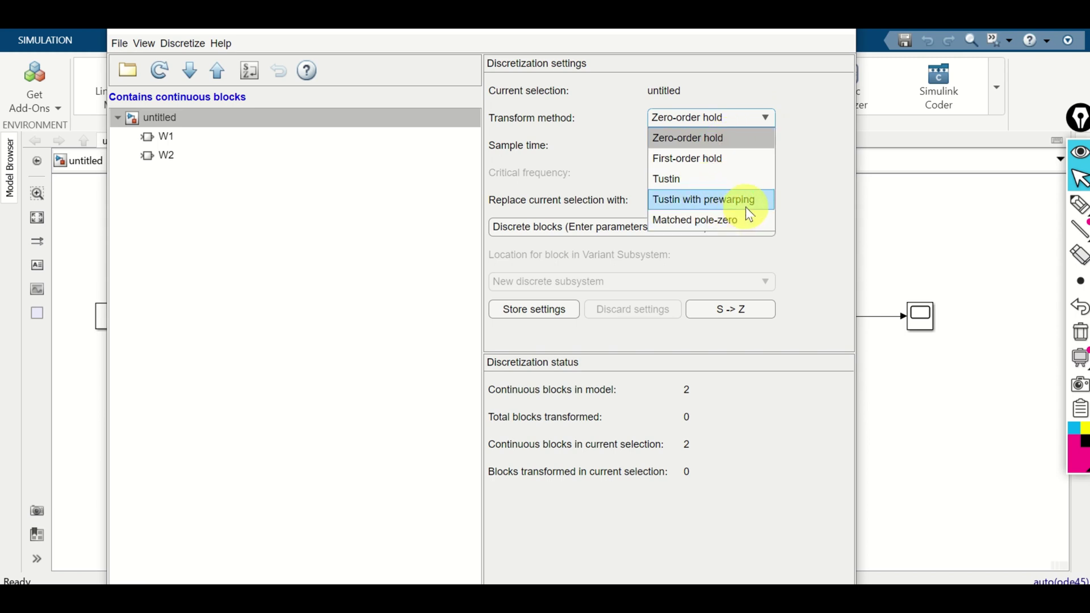
left_click(723, 142)
left_click(732, 150)
double_click(732, 150)
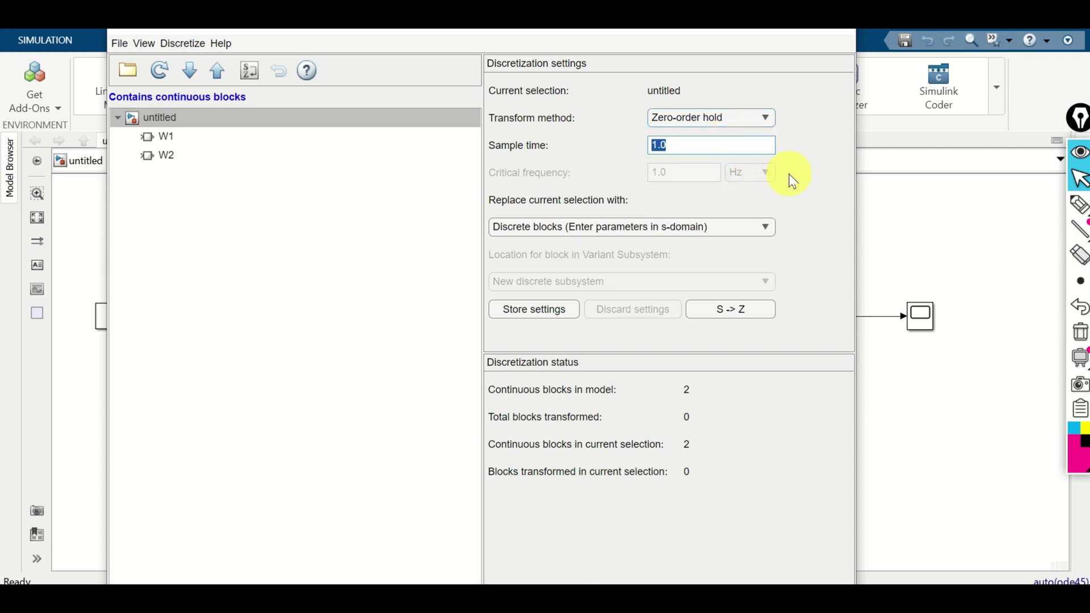
type("0.1")
- Convert the model's continuous blocks from S to Z as discrete blocks with s-domain parameters, and close the Model Discretizer
left_click(767, 227)
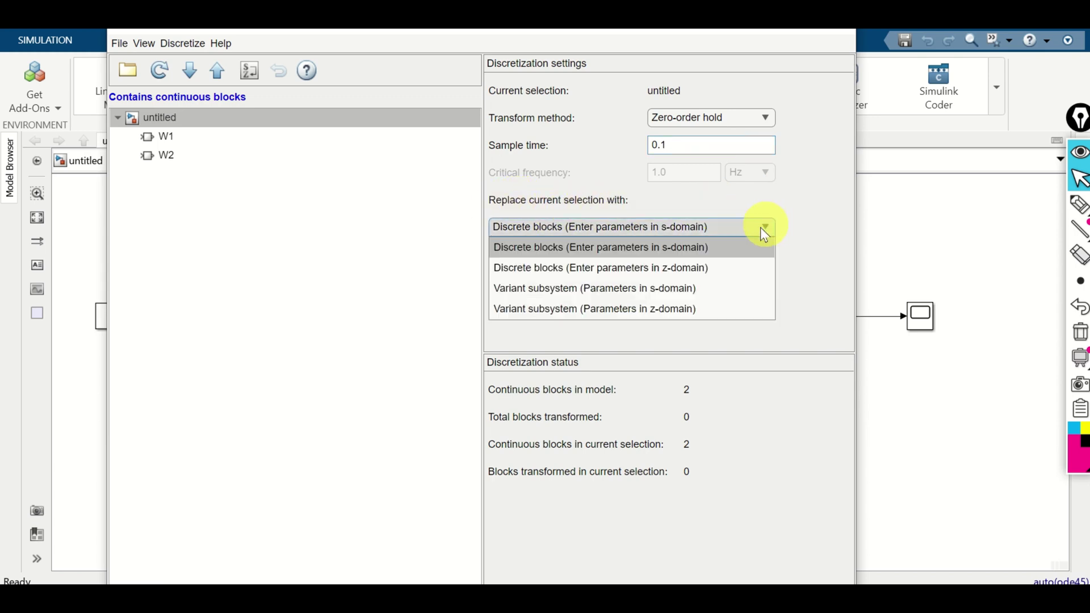
left_click(656, 250)
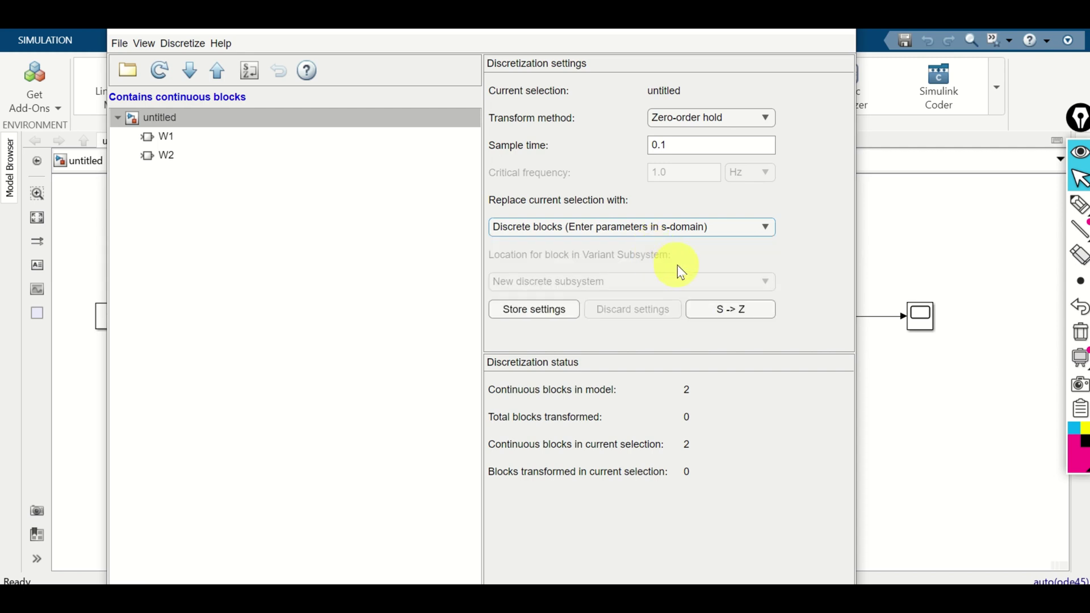
left_click(730, 309)
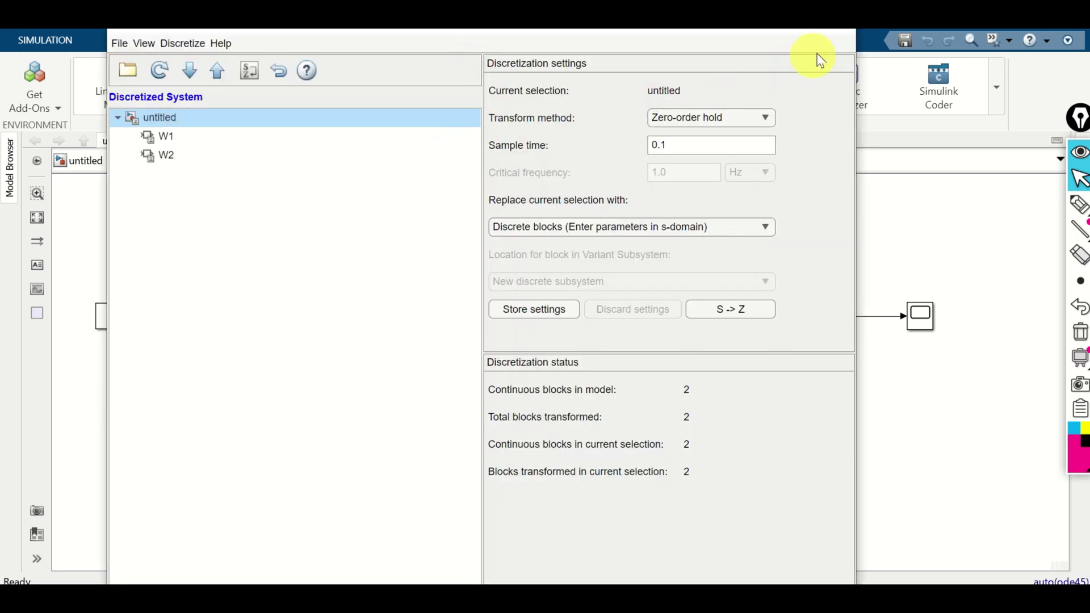
left_click(183, 43)
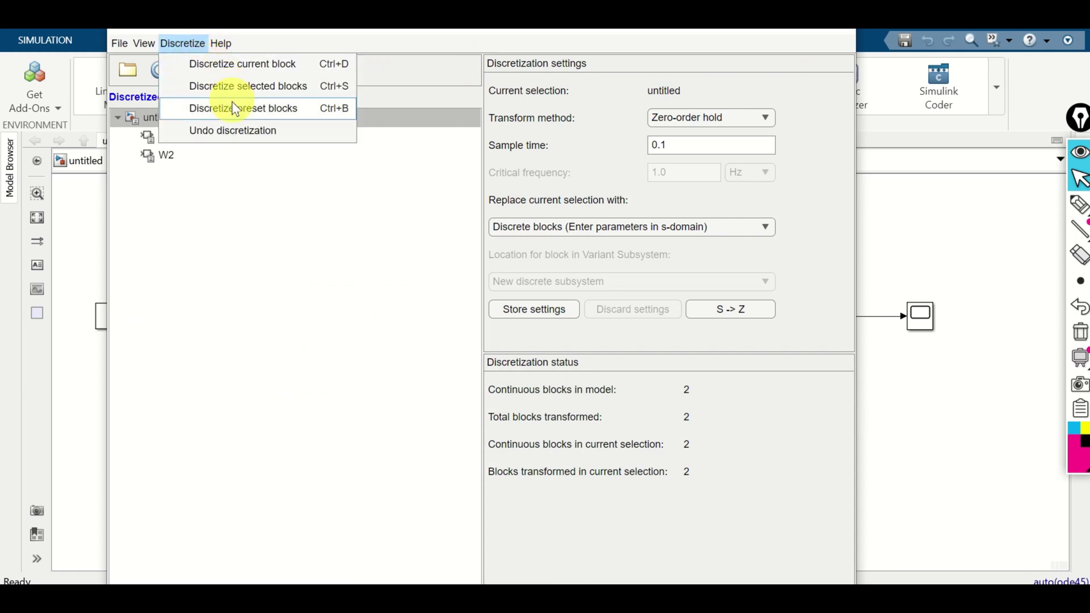
left_click(149, 119)
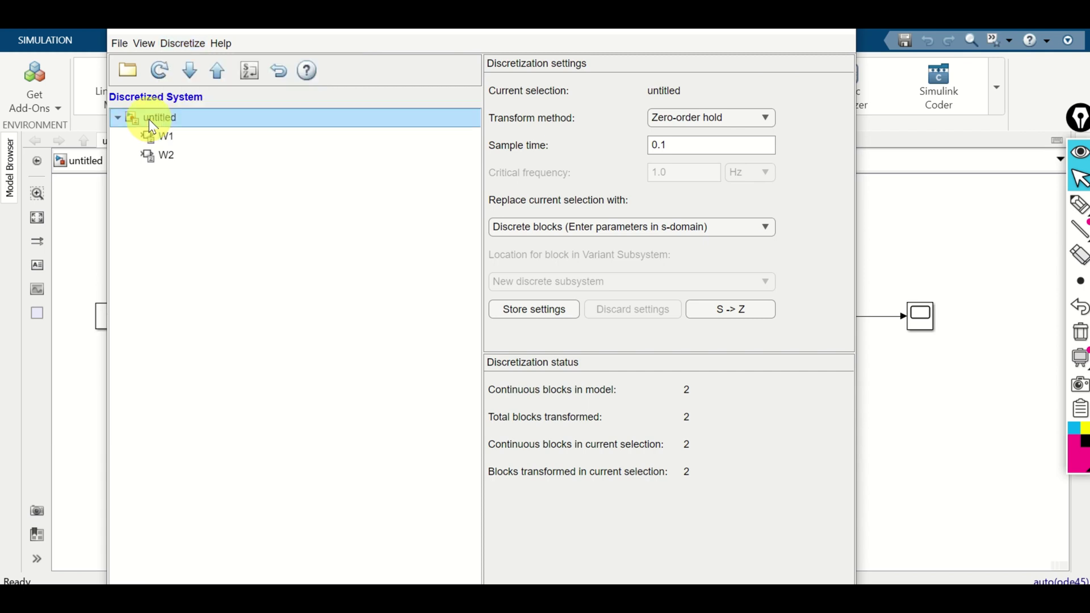
left_click(836, 32)
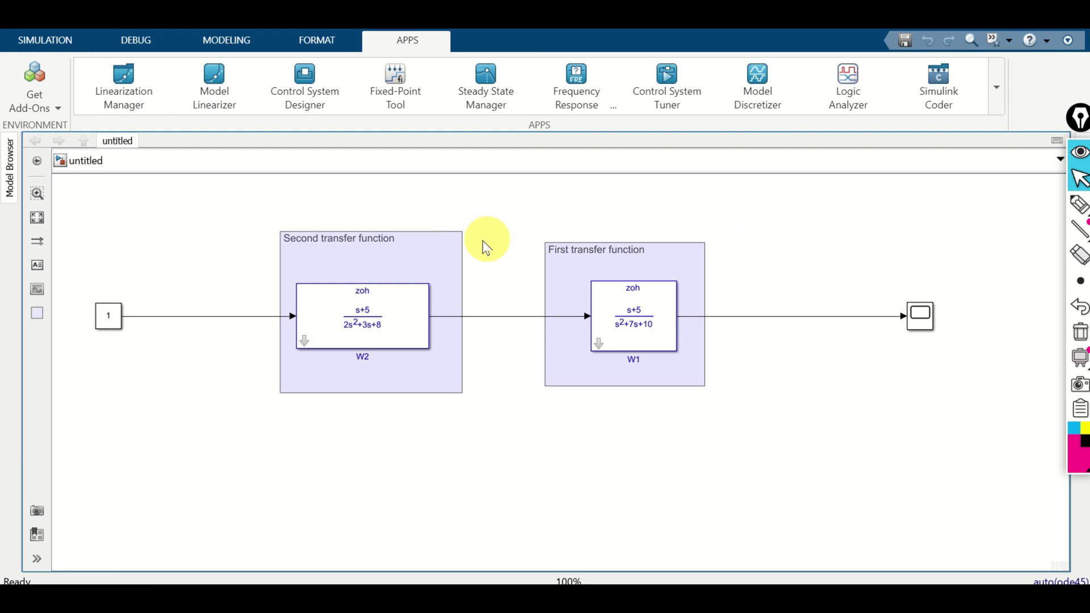
- Check the sample time and method in the parameters of the discretized W2 and W1 blocks
left_click(437, 263)
left_click(354, 299)
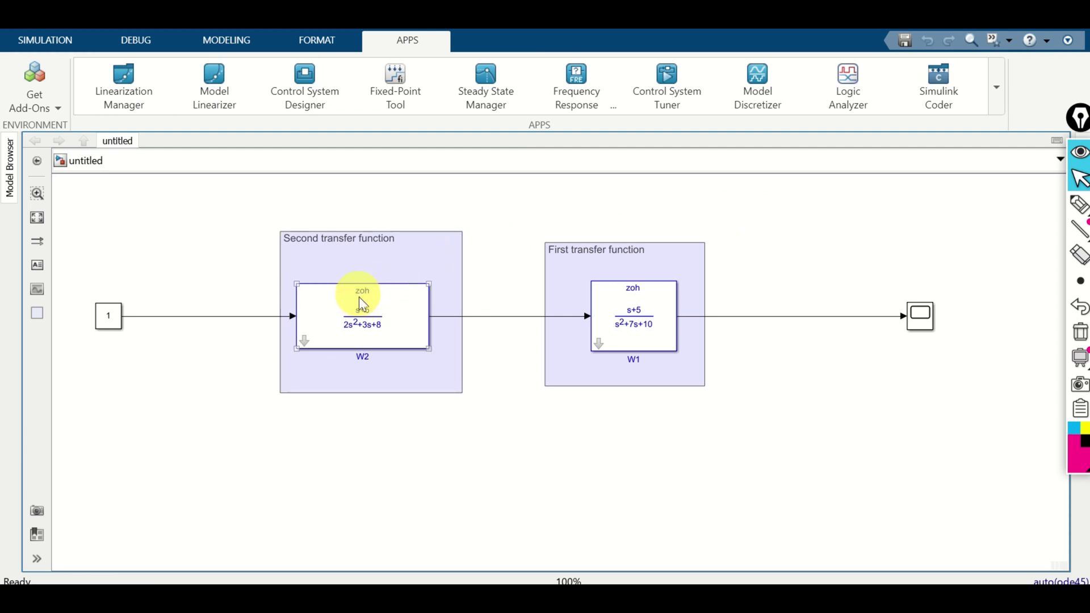
scroll(359, 297, "up", 2)
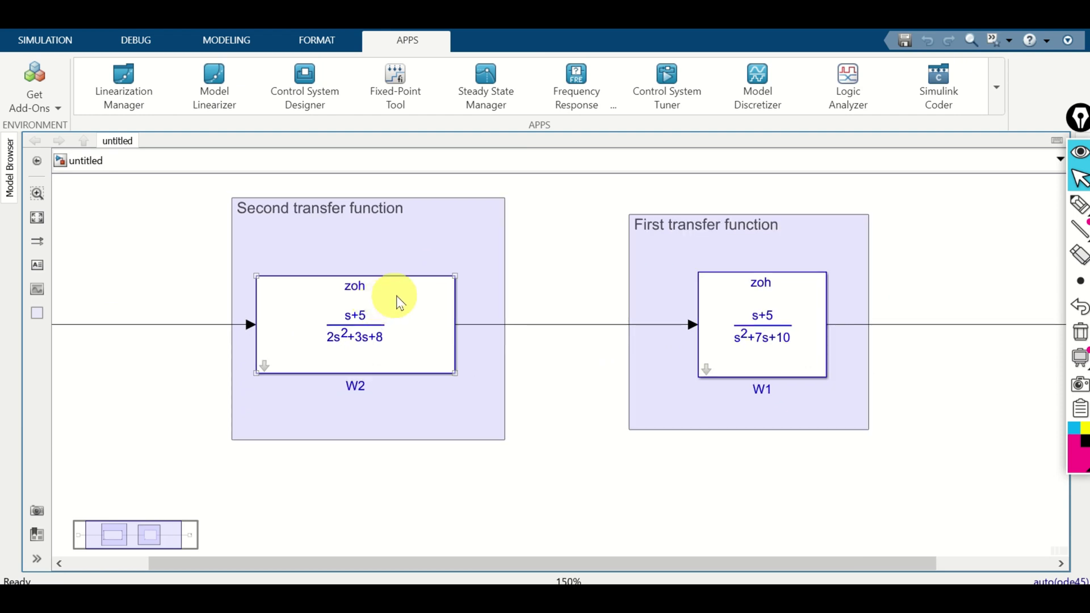
double_click(409, 304)
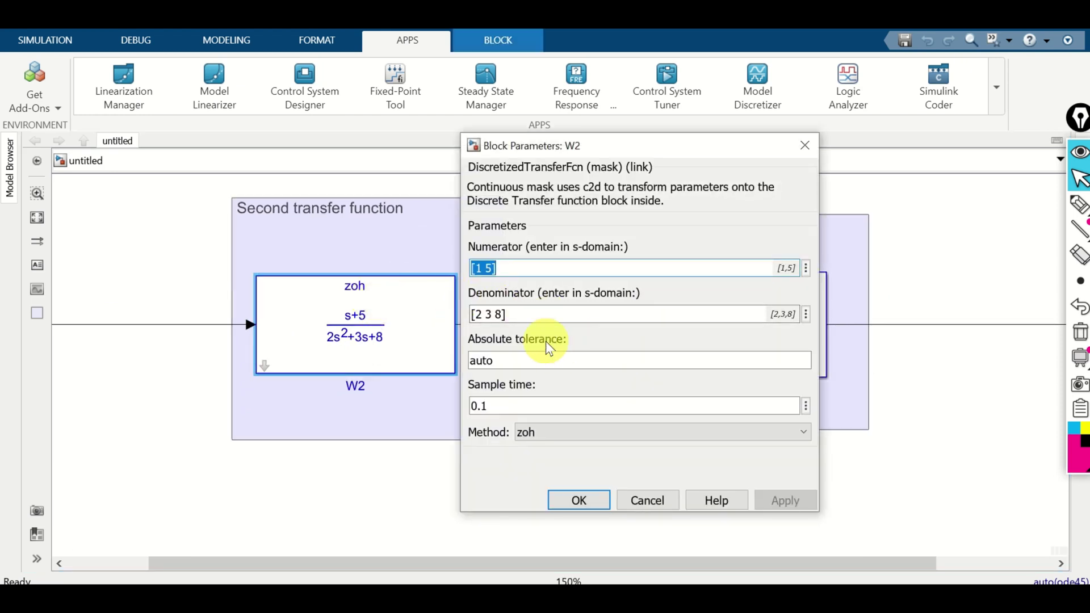
left_click(477, 405)
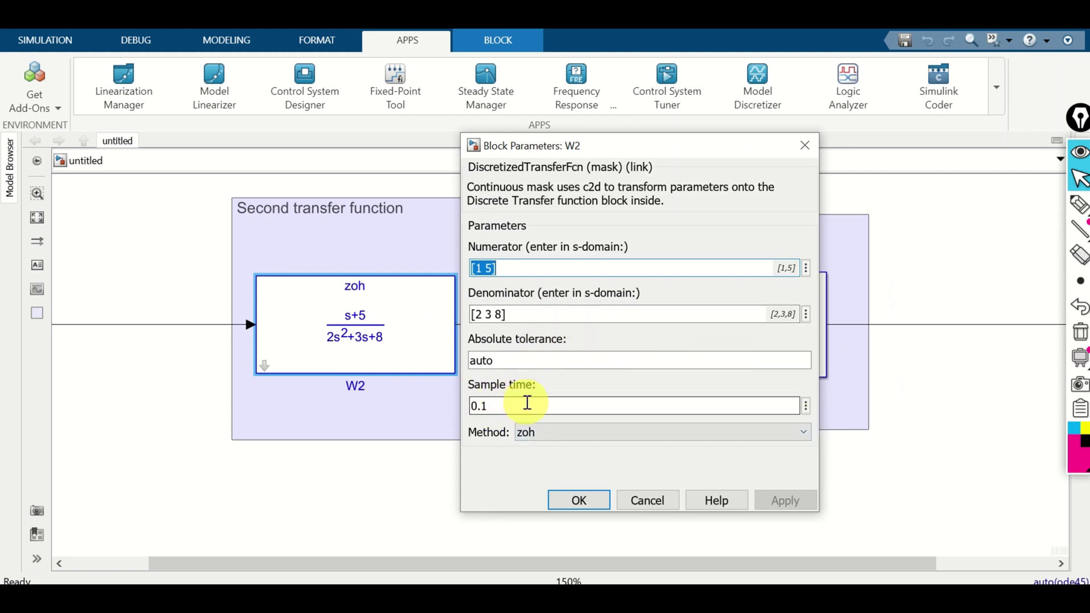
left_click(578, 500)
double_click(816, 318)
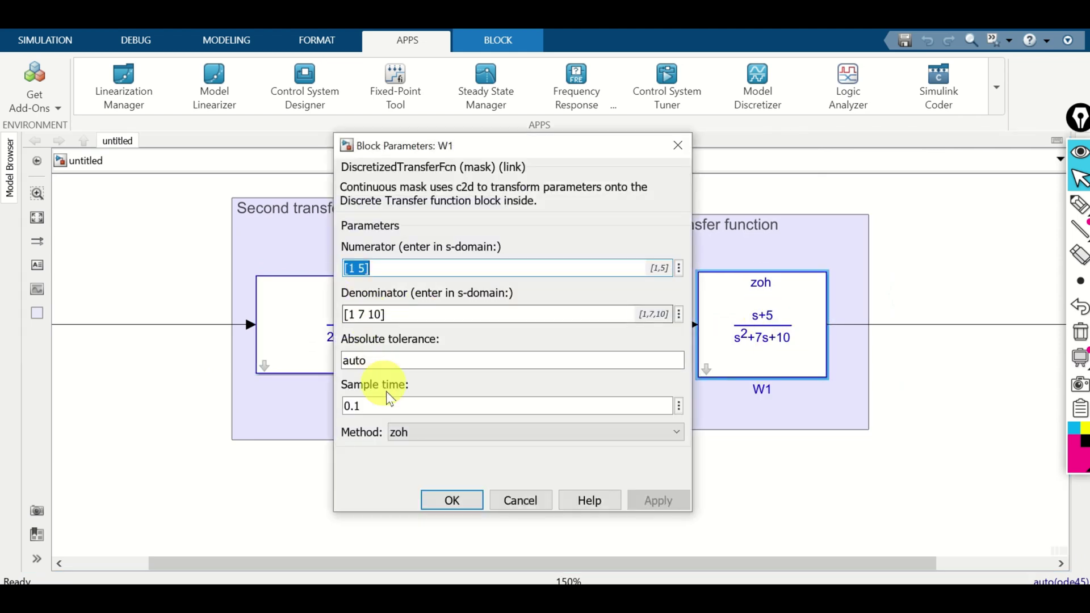
left_click(464, 488)
- Set the sample time of the Constant block to 0.1
scroll(444, 476, "down", 3)
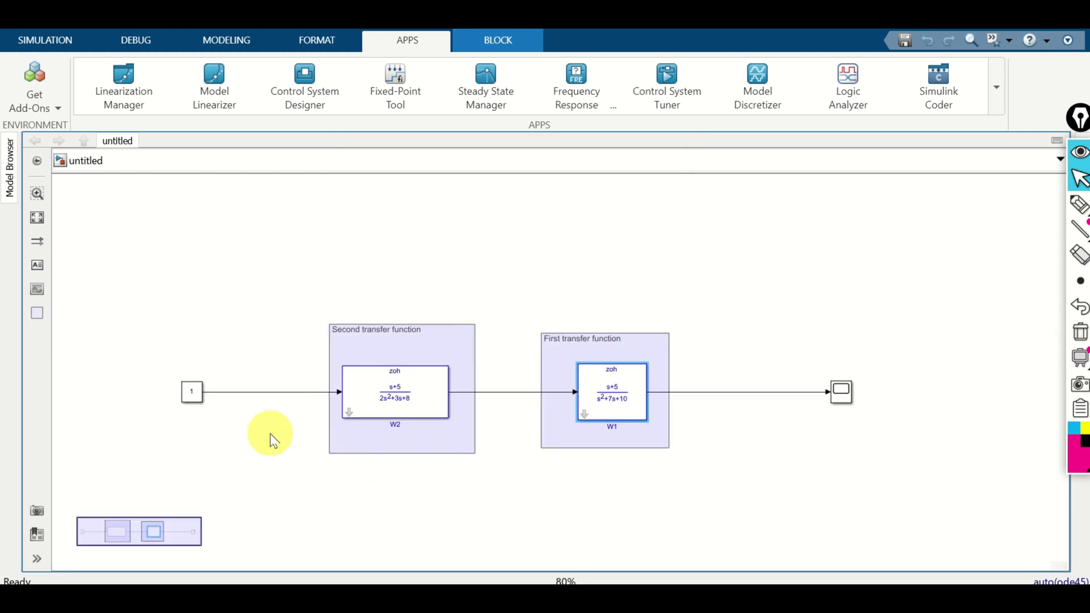
left_click_drag(267, 438, 441, 407)
scroll(414, 390, "up", 3)
scroll(445, 321, "up", 3)
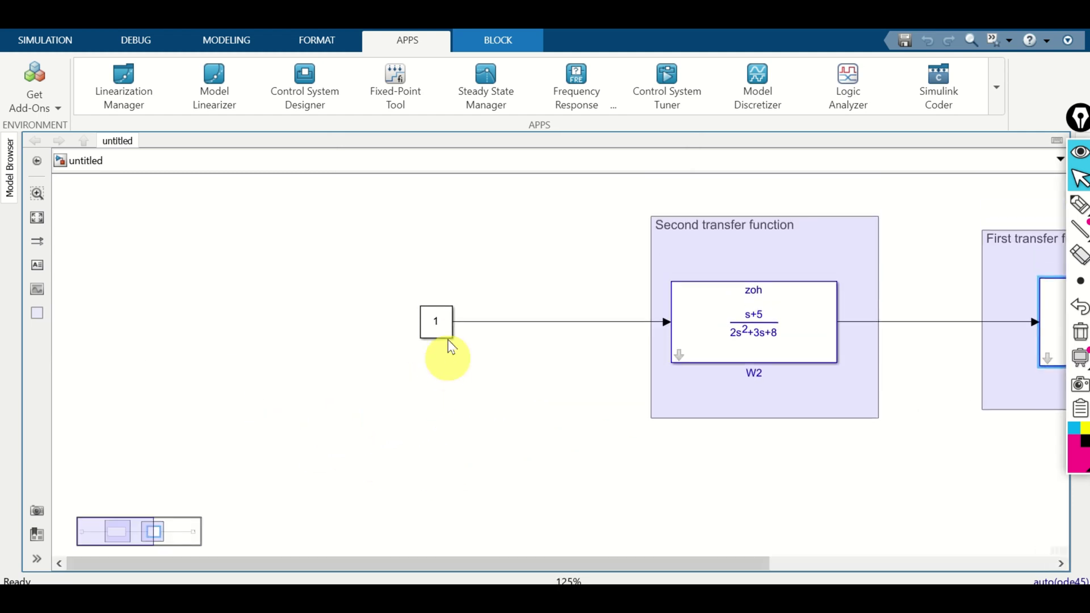
left_click(442, 345)
double_click(445, 345)
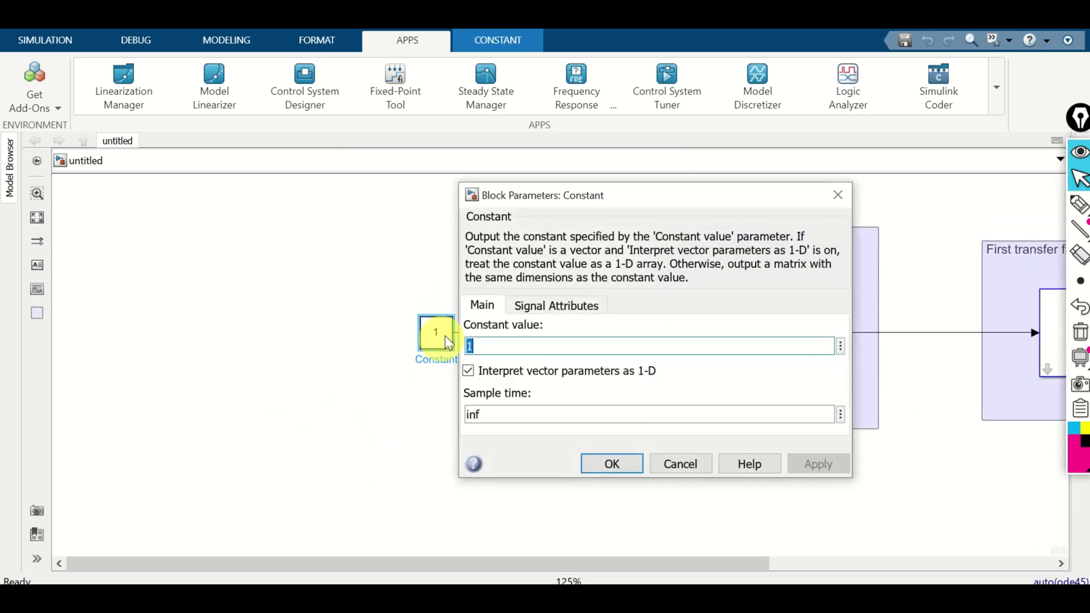
double_click(504, 411)
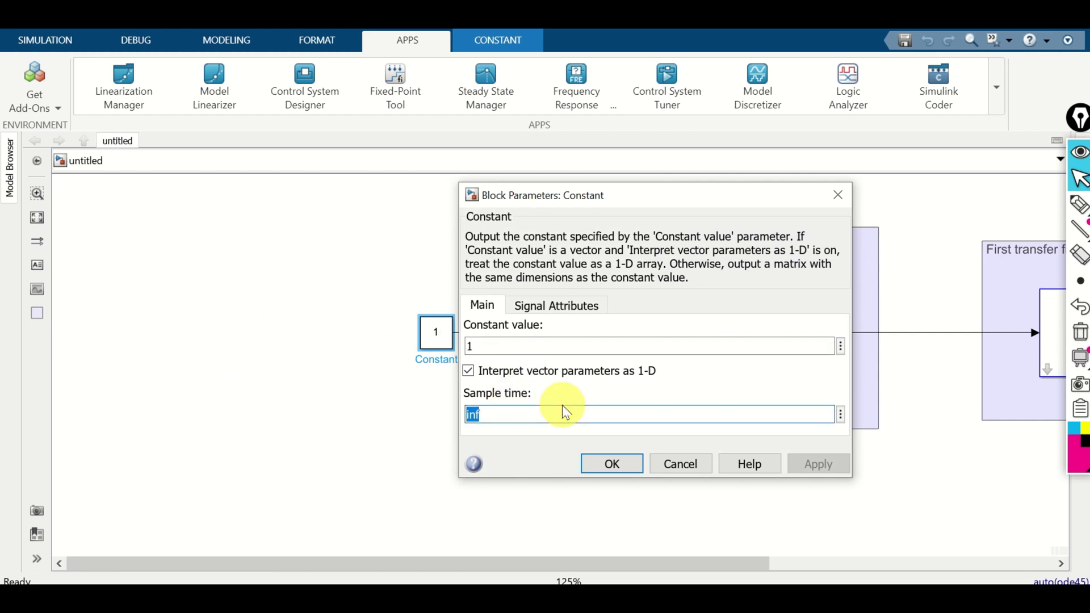
type("0.1")
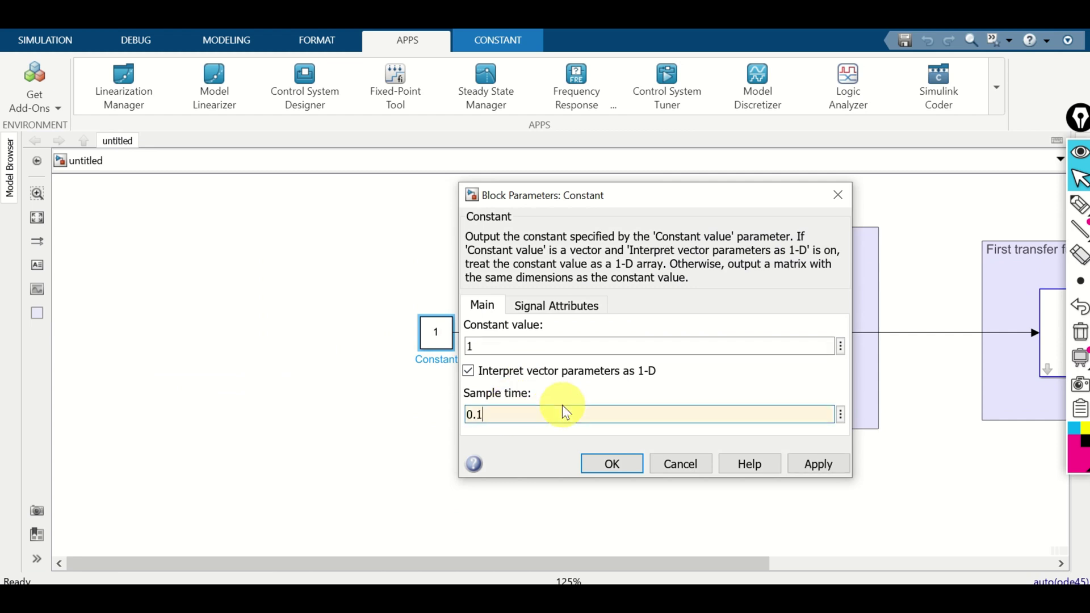
left_click(612, 466)
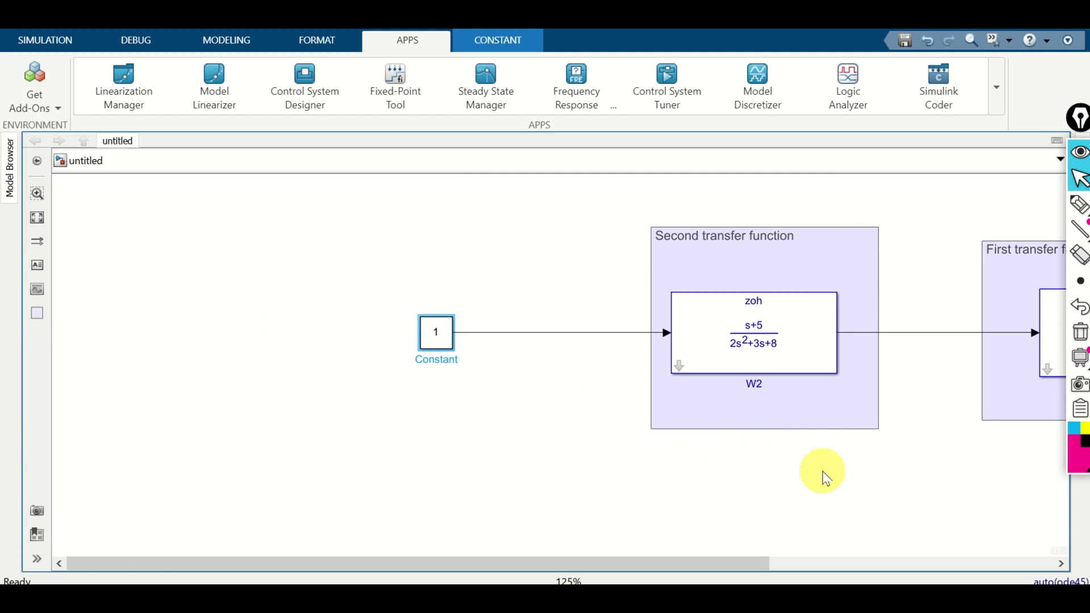
- Run the simulation of the discretized model and open the Scope to view its response
key("space")
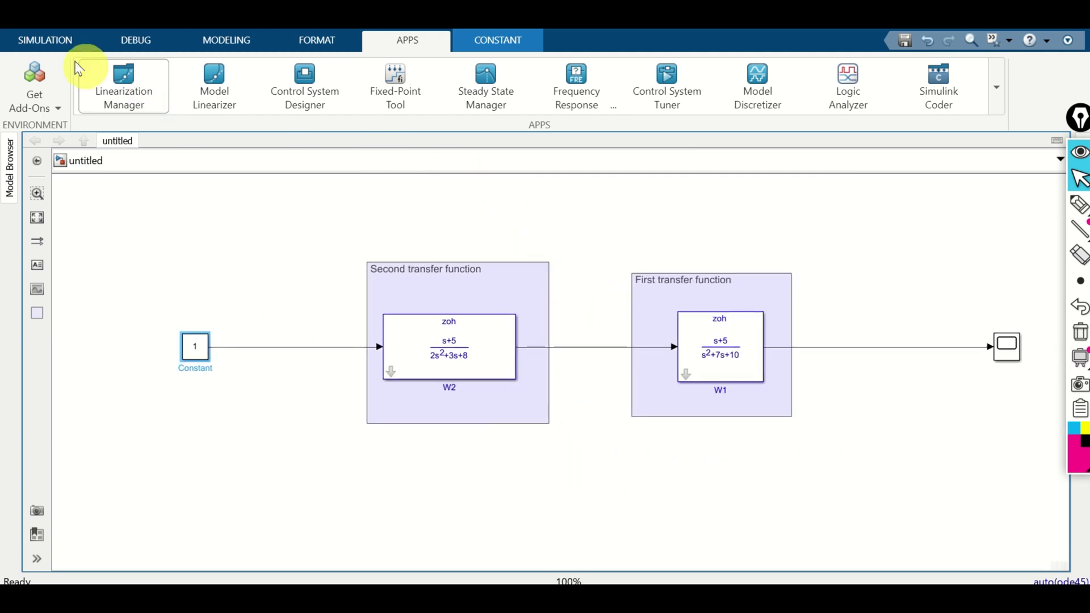
left_click(46, 39)
left_click(614, 79)
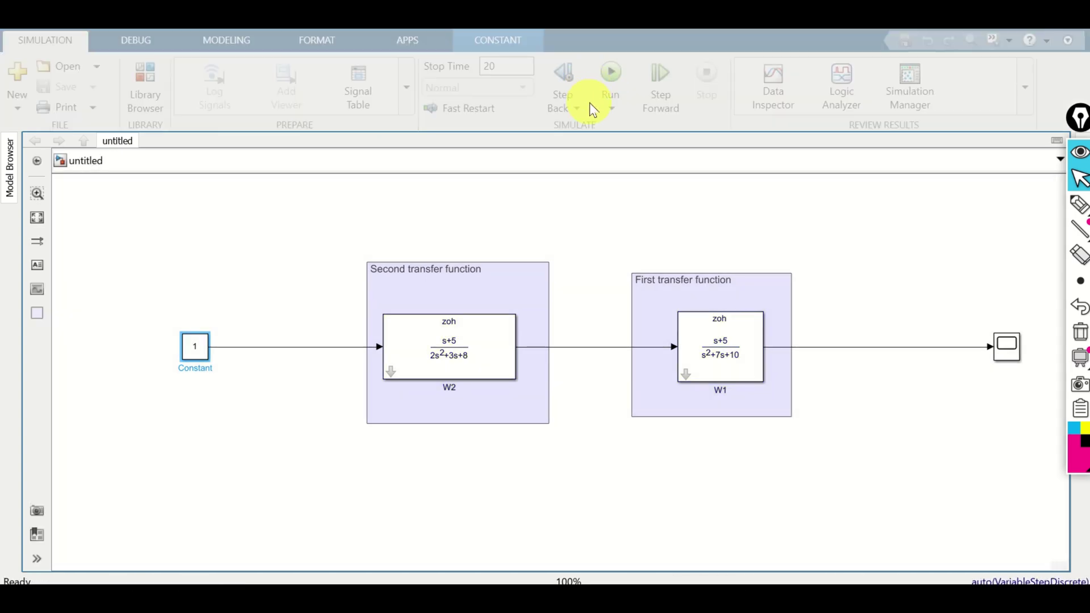
double_click(1009, 349)
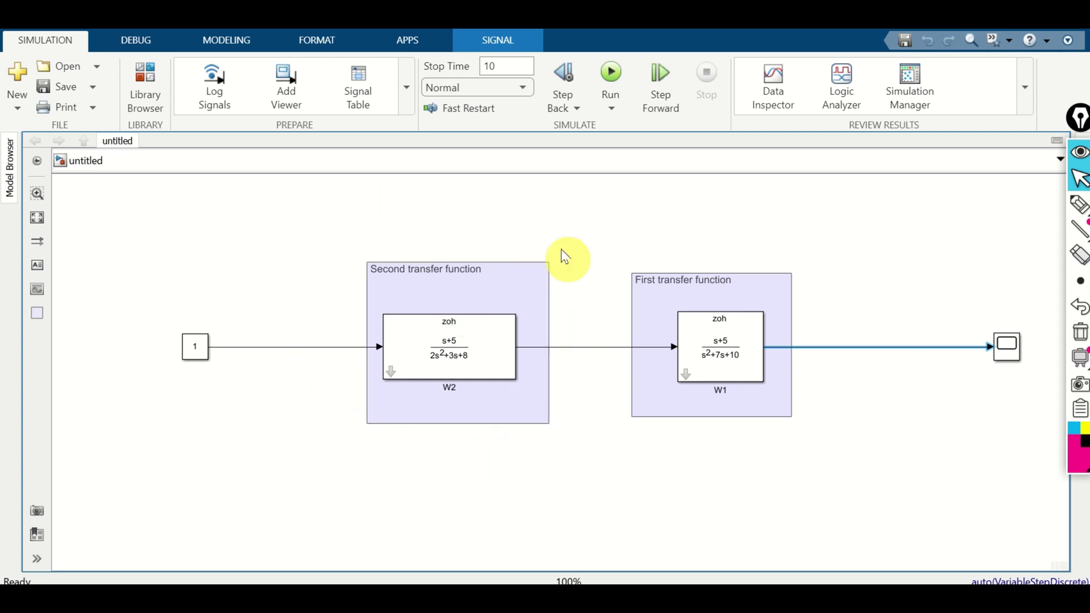
left_click(460, 291)
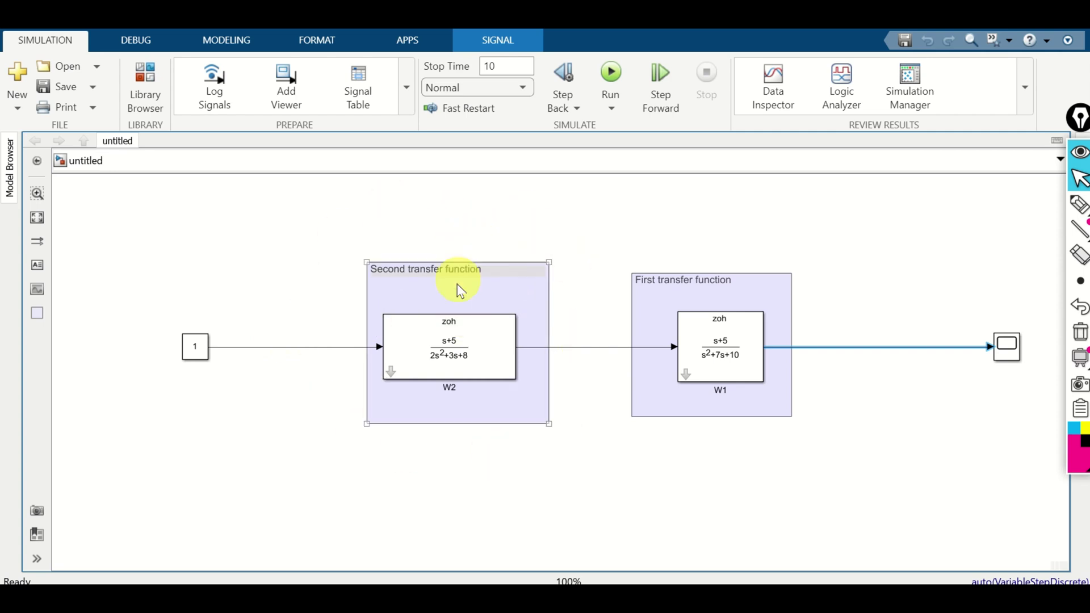
left_click(725, 362)
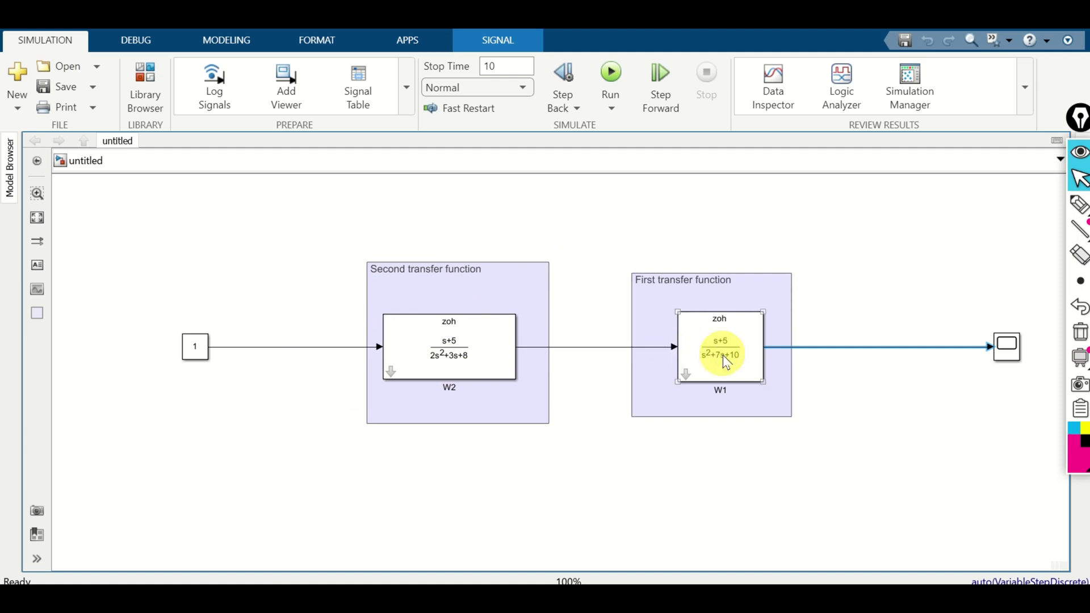
left_click(628, 382)
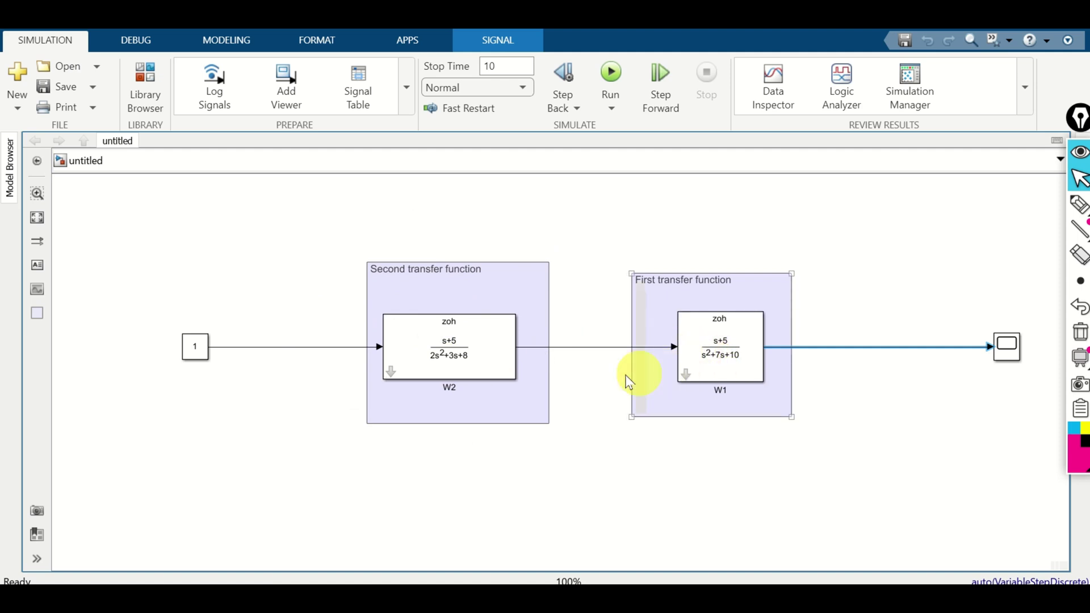
left_click(577, 380)
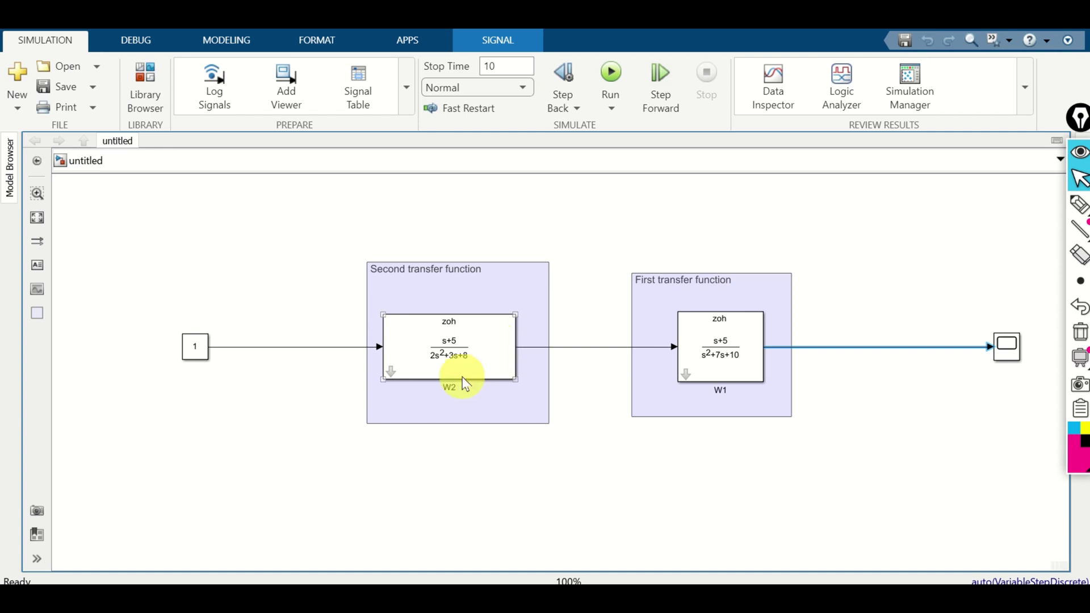
left_click(461, 358)
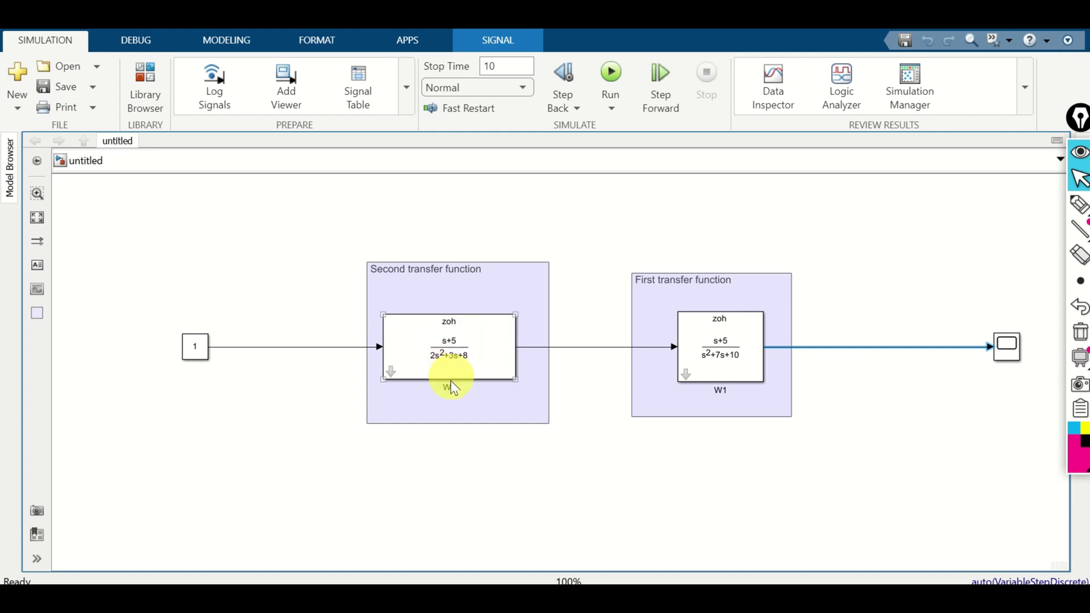
left_click(710, 379)
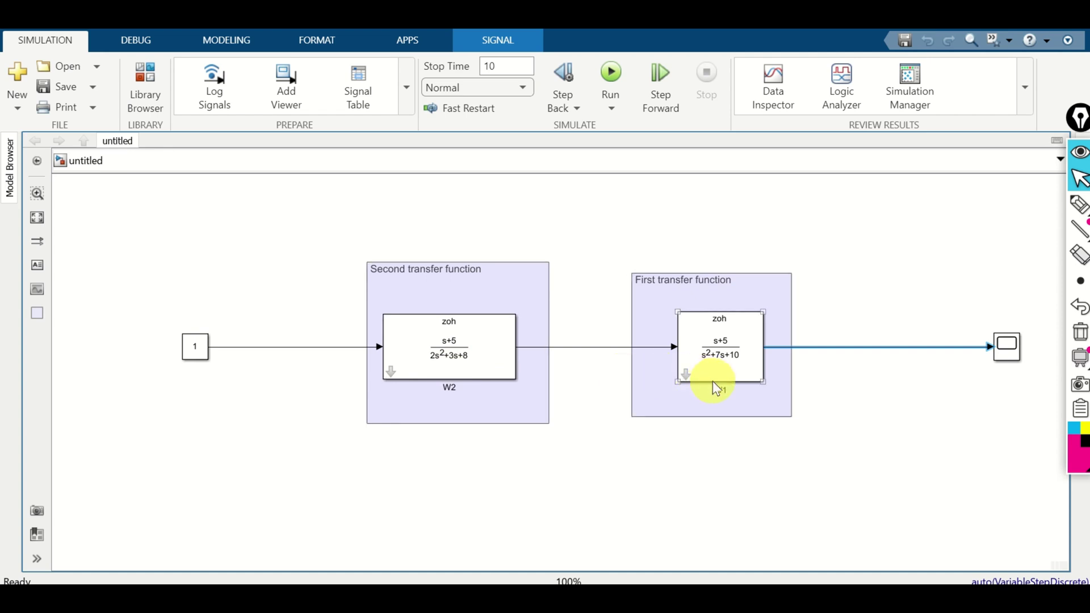
left_click(308, 374)
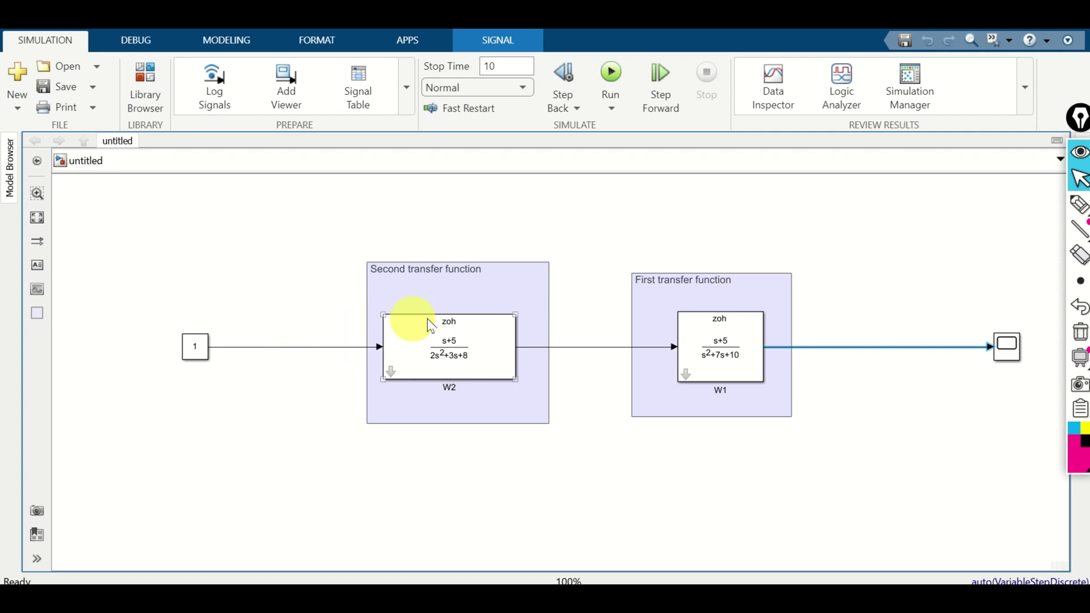
- Sketch a downward pen arrow at the W2 input signal and an upward one at its output, and clear both
mouse_move(1080, 229)
left_click(1080, 205)
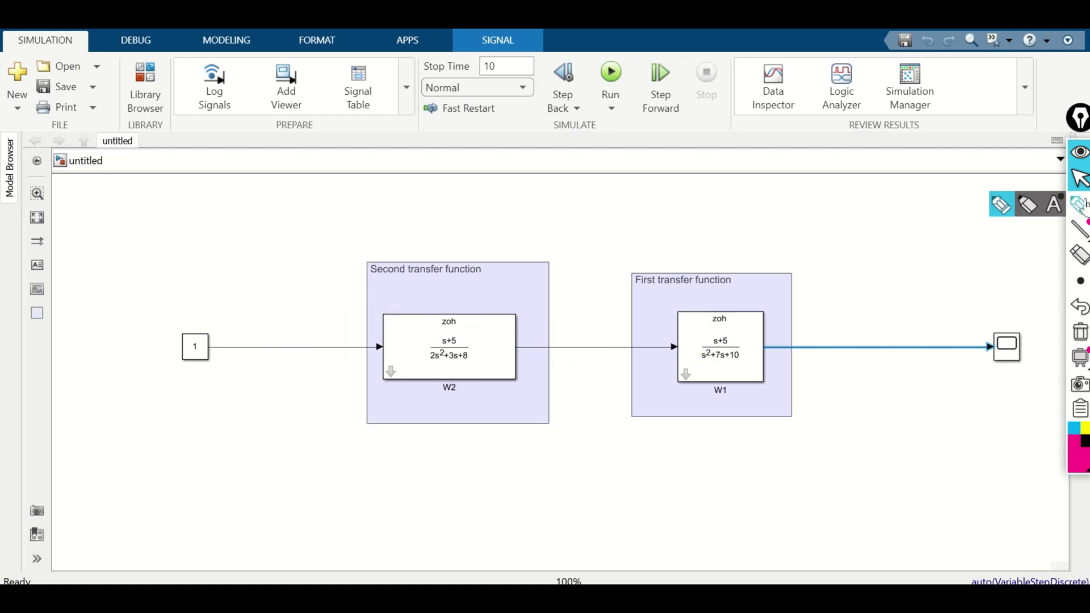
mouse_move(635, 27)
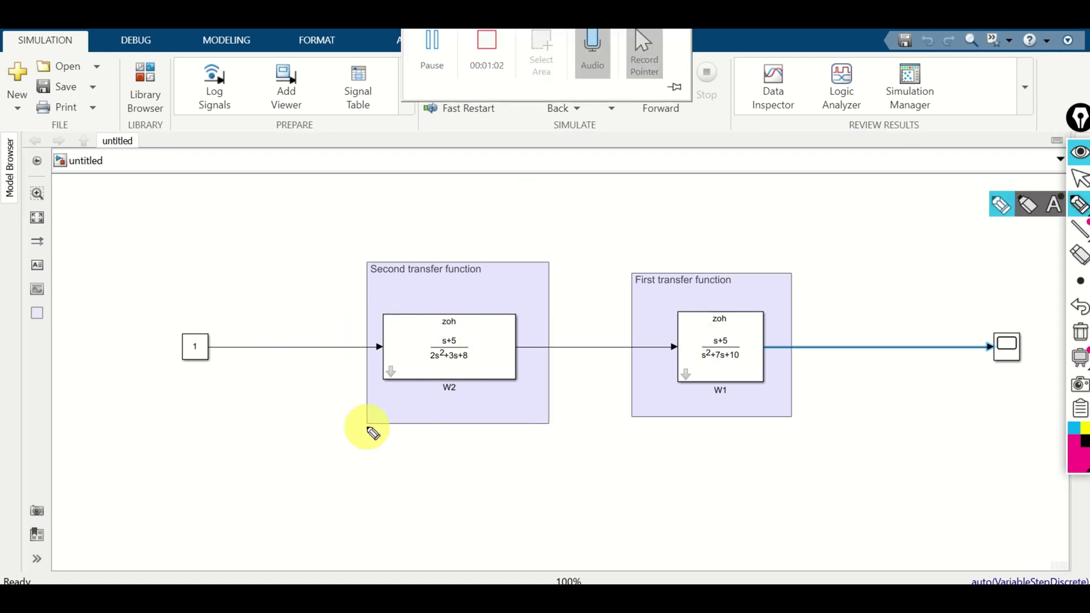
mouse_move(311, 308)
left_mouse_down()
mouse_move(313, 335)
mouse_move(320, 328)
left_mouse_up()
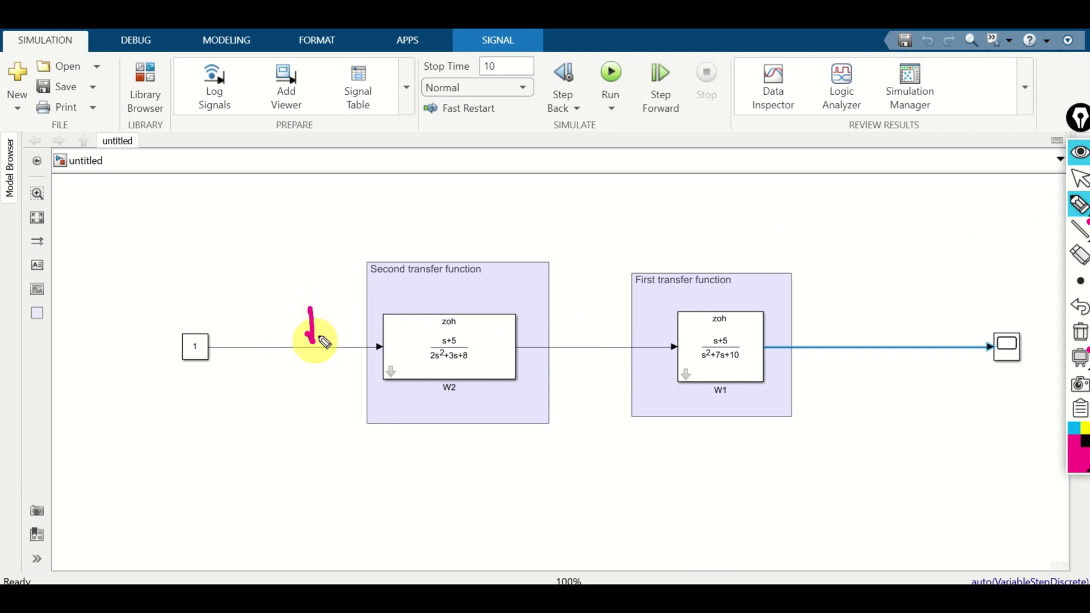
mouse_move(584, 347)
left_mouse_down()
mouse_move(580, 318)
mouse_move(590, 318)
left_mouse_up()
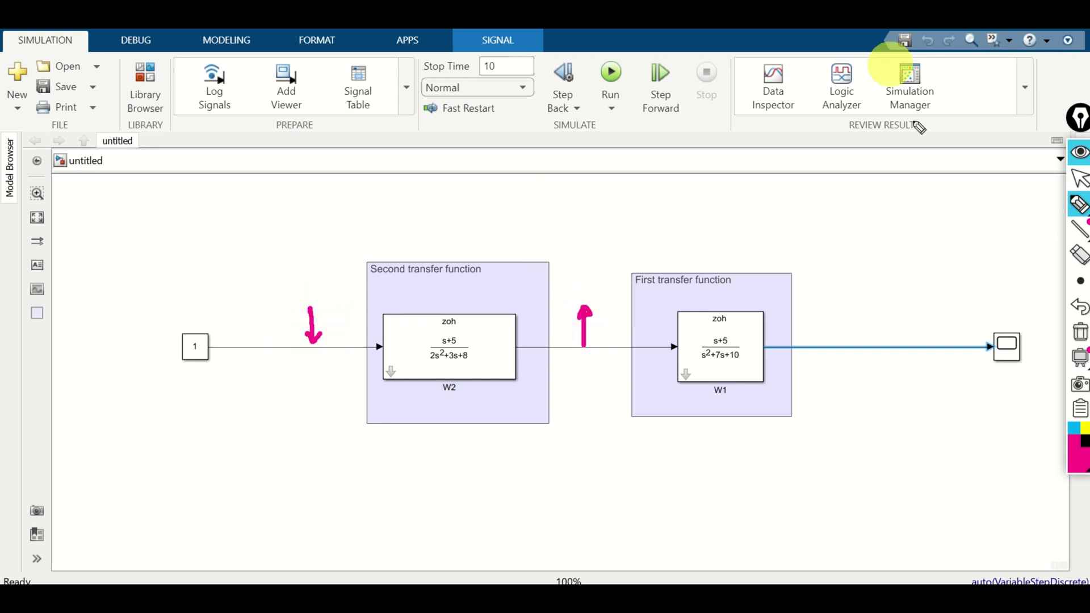
left_click(1081, 332)
left_click(1080, 178)
- Mark the signal from the Constant block to W2 as an Input Perturbation linear analysis point
left_click(412, 315)
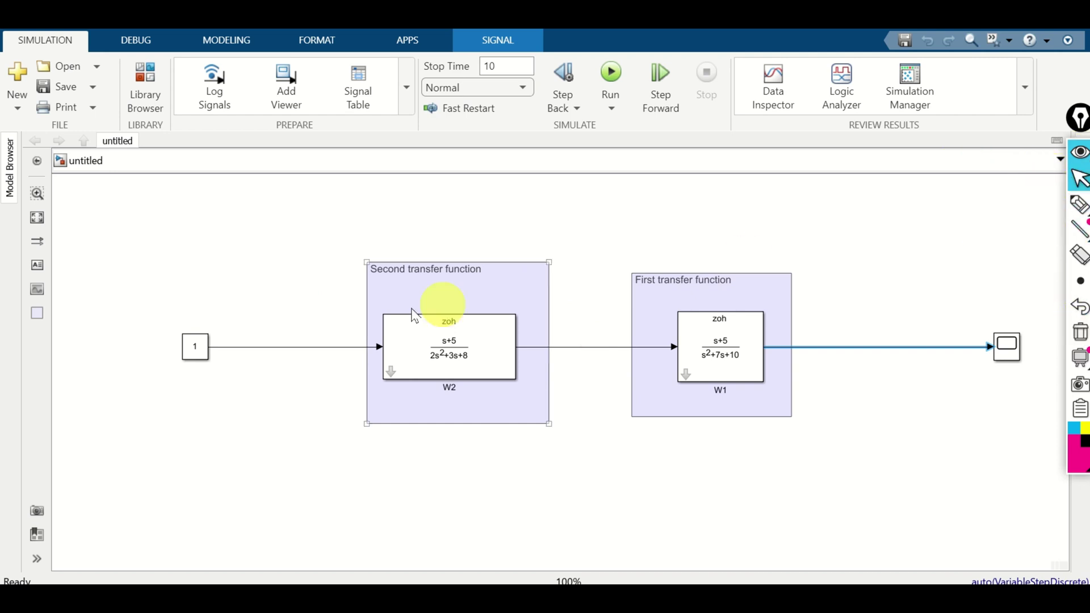
left_click(287, 351)
left_click(290, 347)
right_click(296, 347)
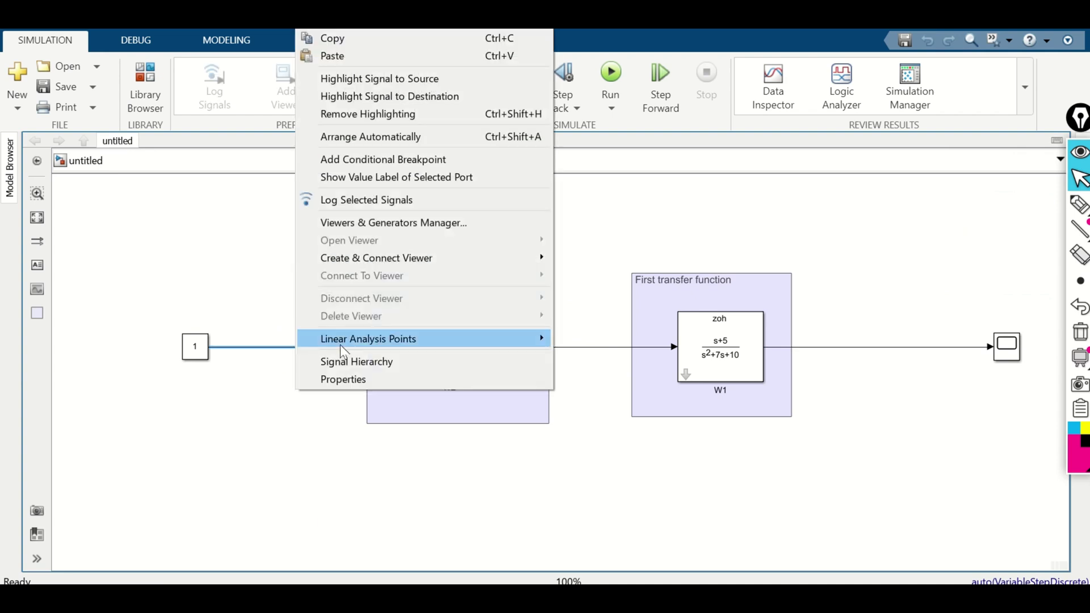
mouse_move(348, 346)
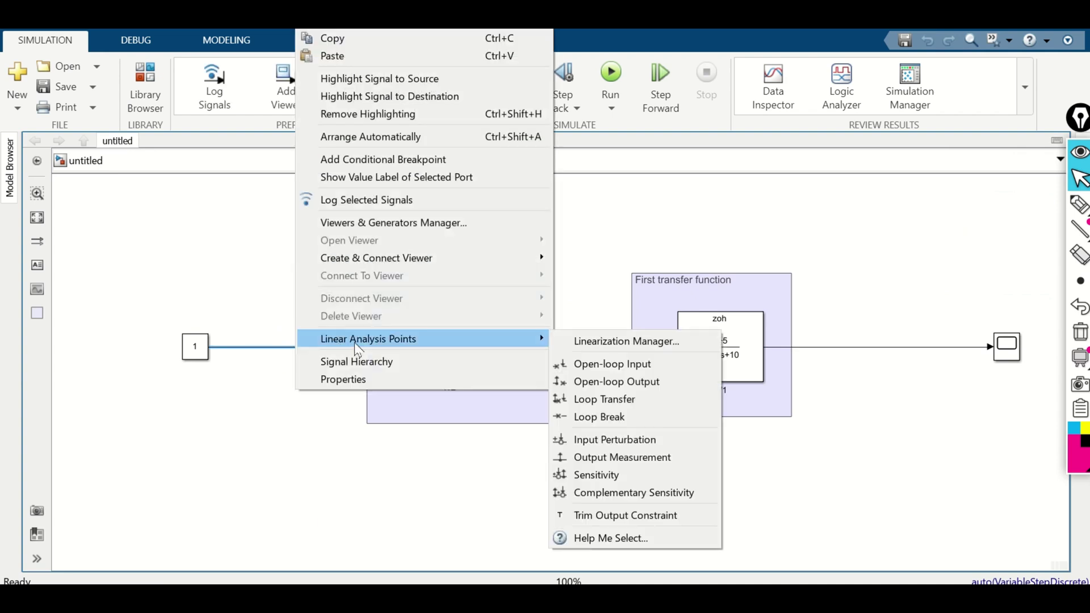
left_click(606, 440)
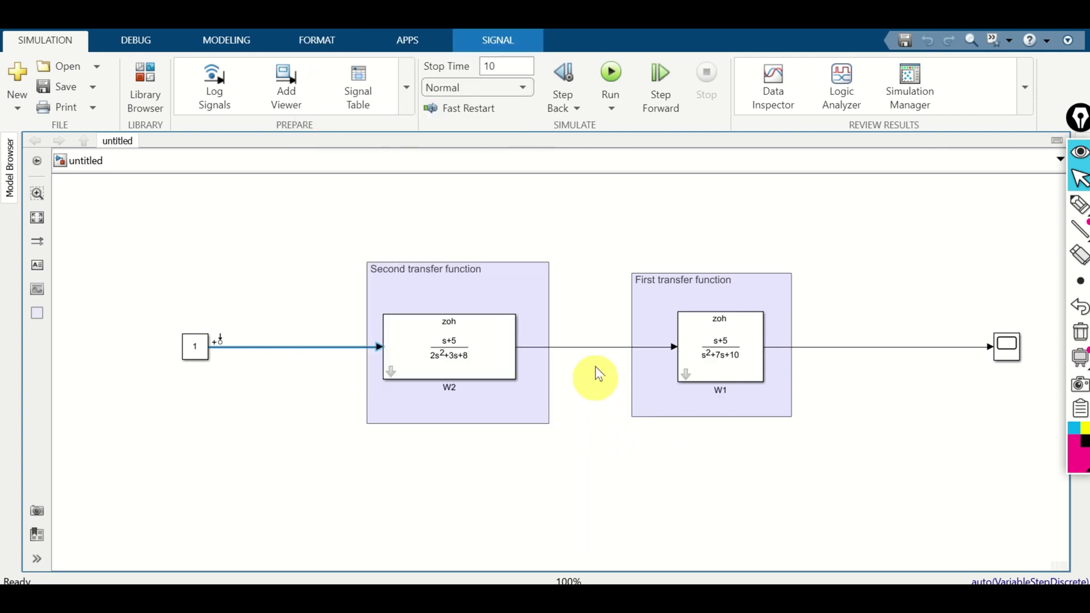
- Mark the signal between W2 and W1 as an Output Measurement linear analysis point
left_click(591, 348)
right_click(591, 355)
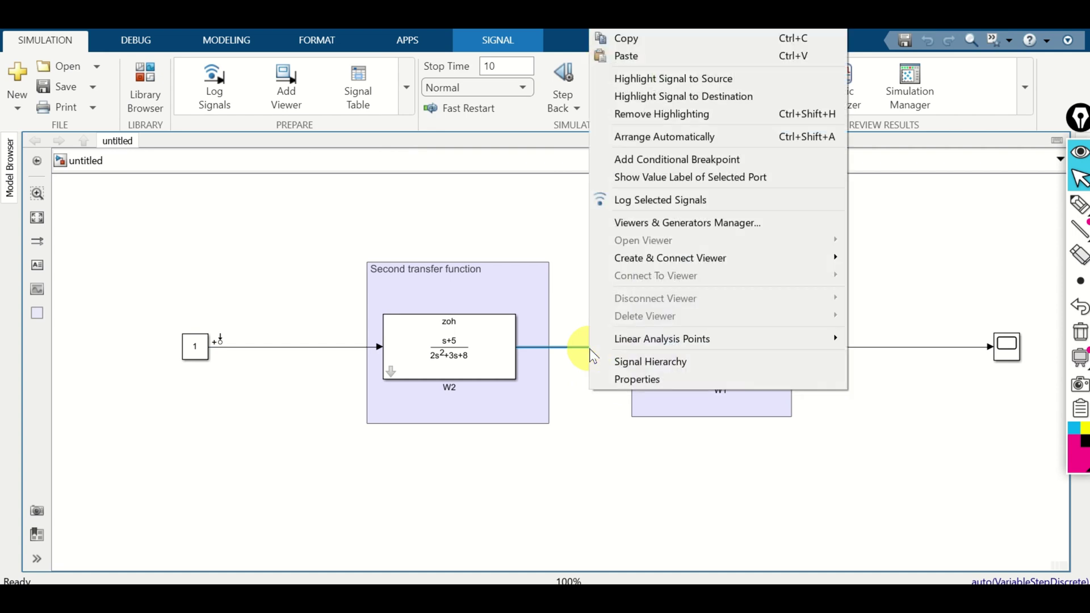
mouse_move(659, 346)
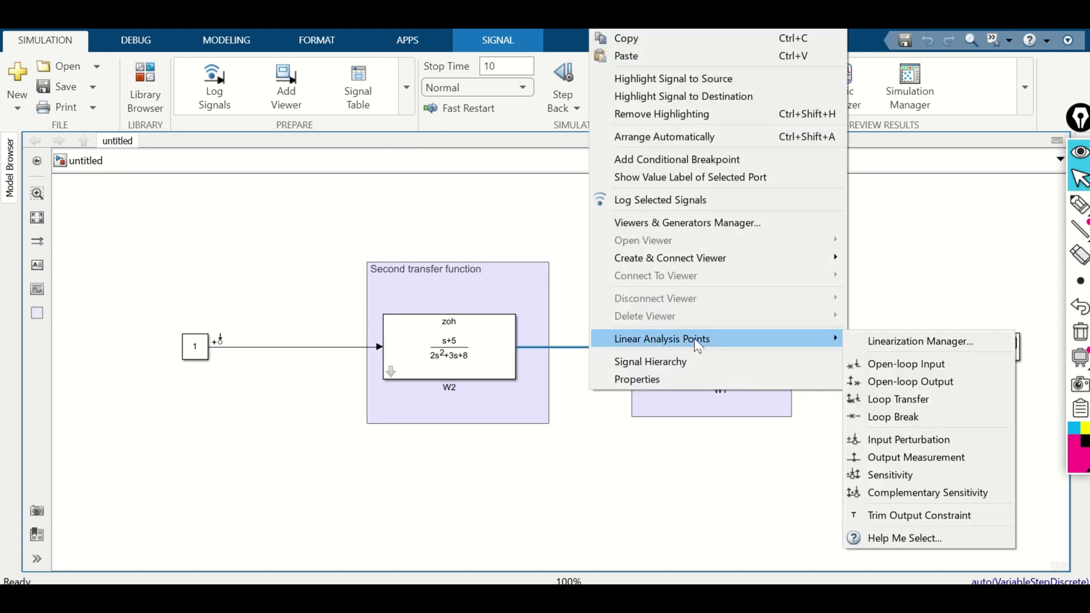
left_click(927, 455)
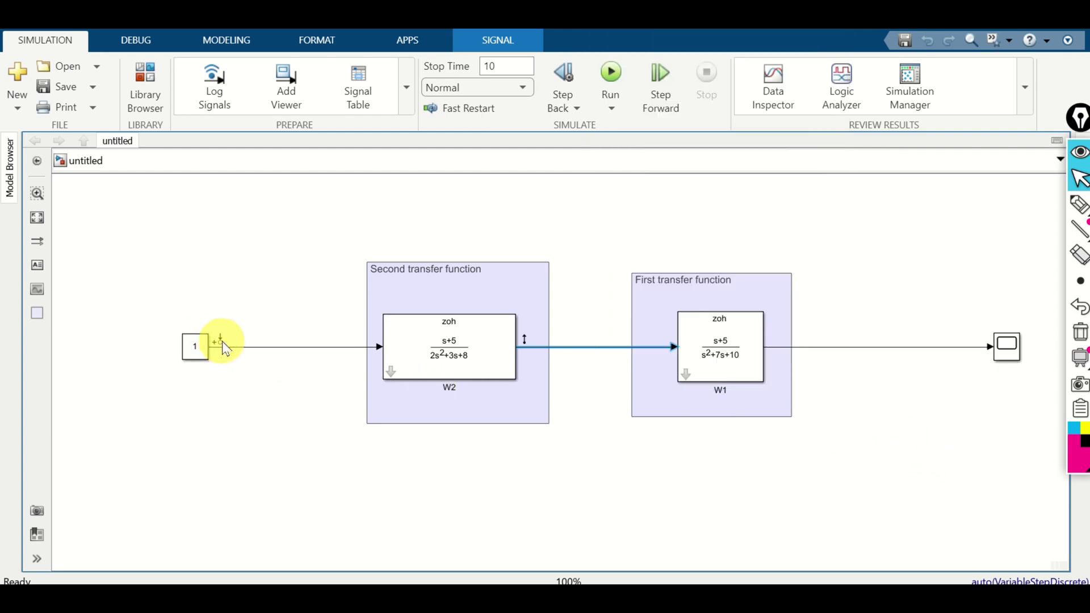
left_click(537, 352)
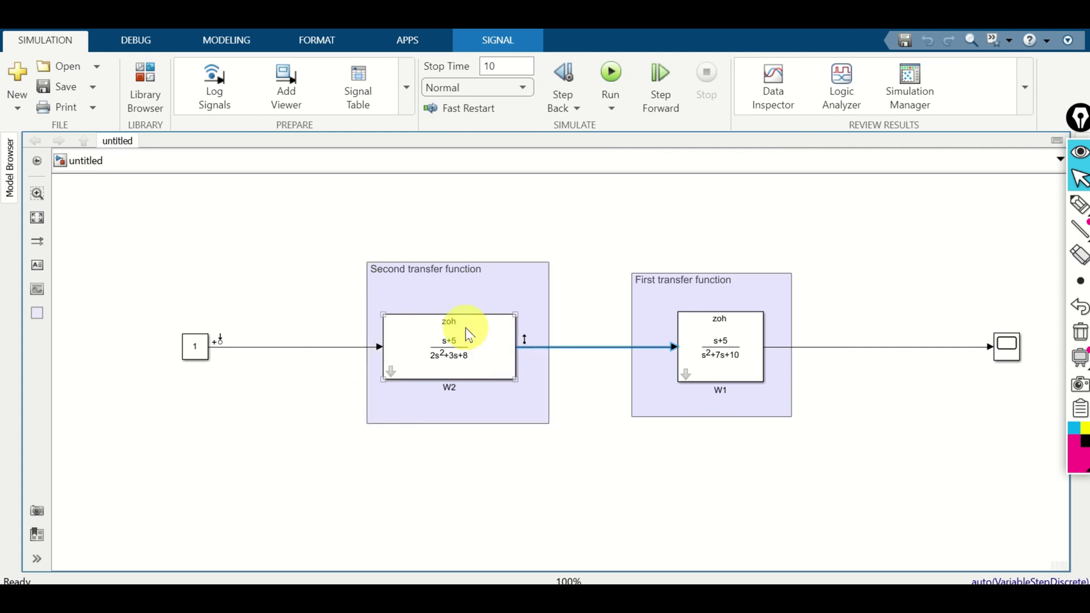
left_click(390, 375)
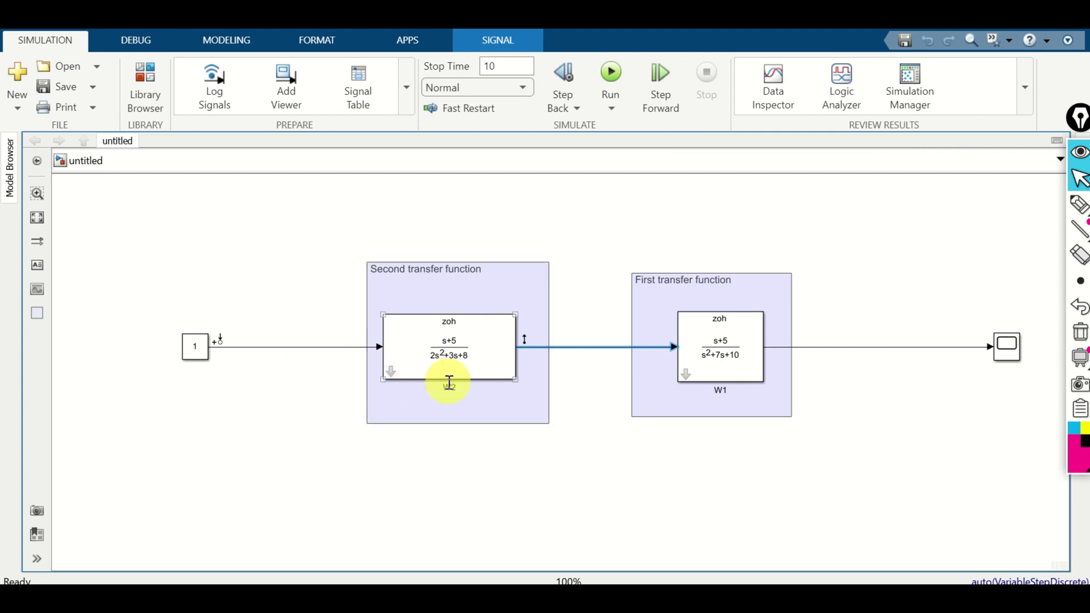
left_click(732, 393)
left_click(275, 338)
left_click(378, 344)
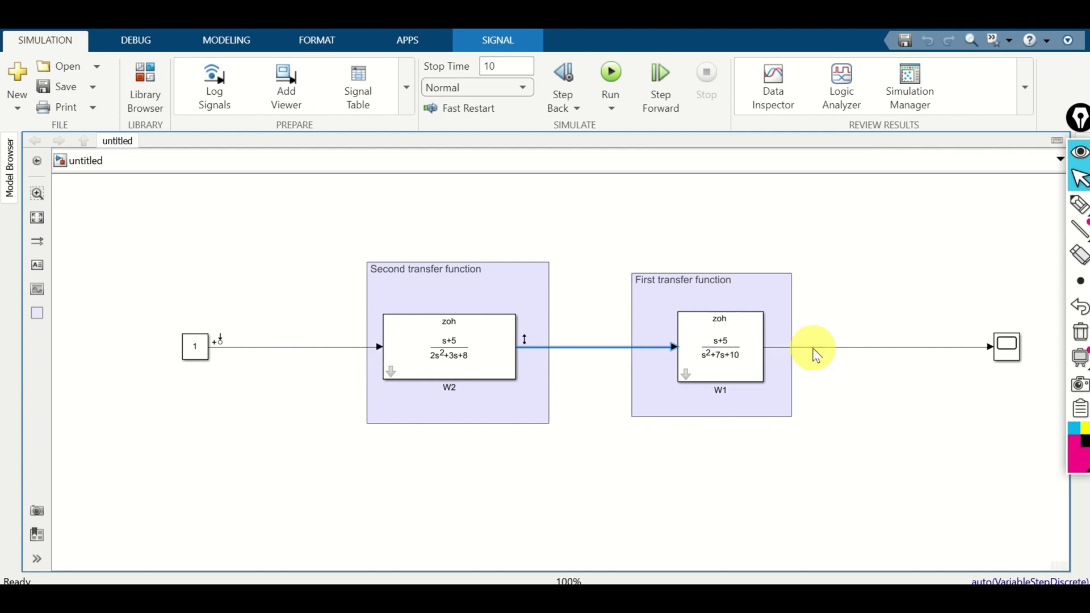
left_click(227, 347)
- Mark the signal from W1 to the Scope as an Output Measurement linear analysis point
left_click(867, 348)
right_click(866, 349)
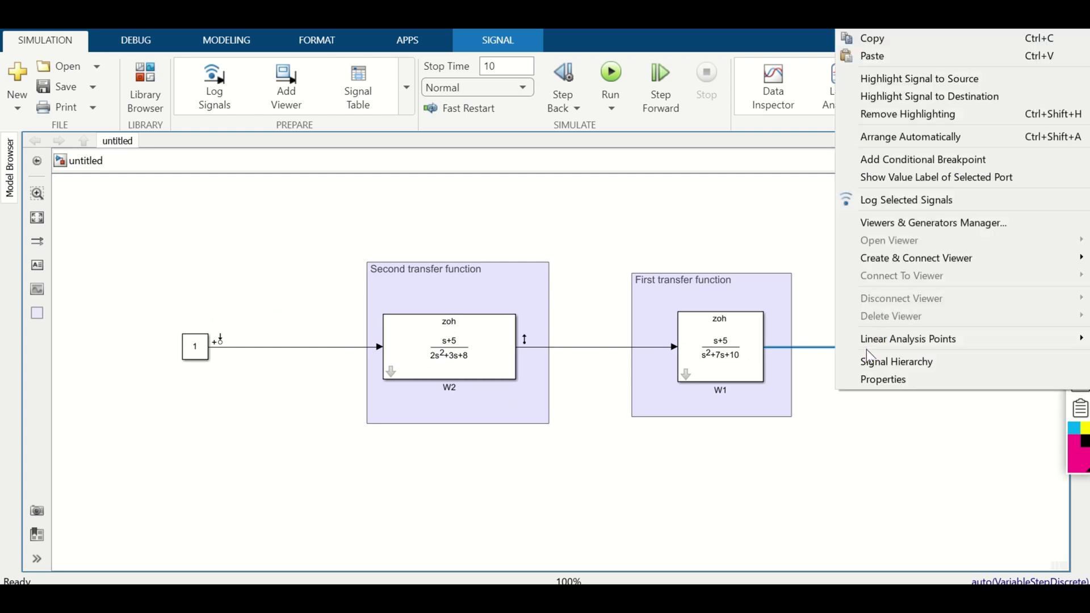
mouse_move(899, 345)
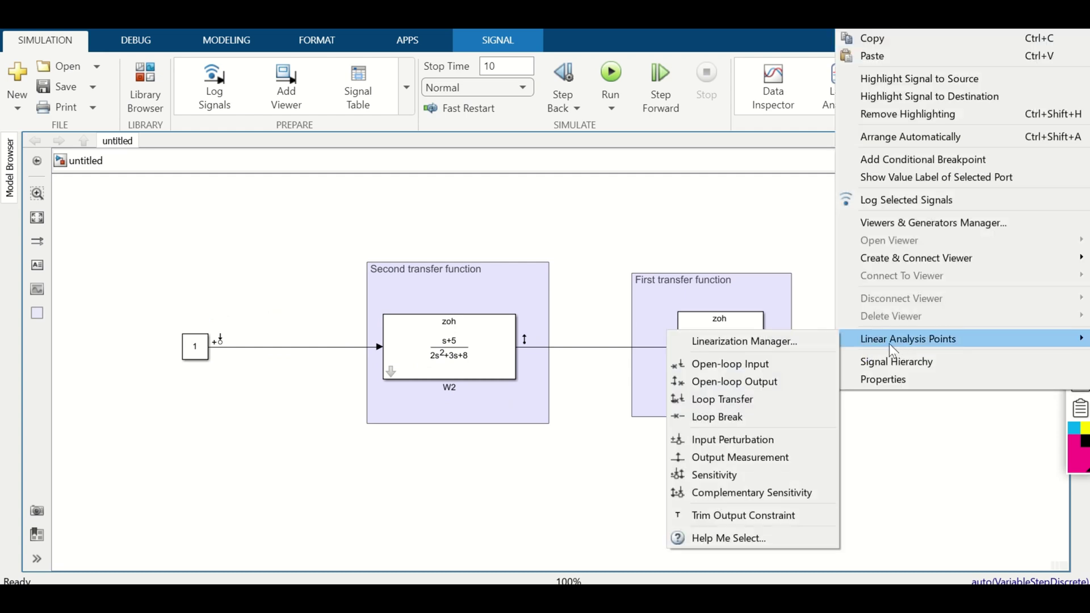
left_click(760, 458)
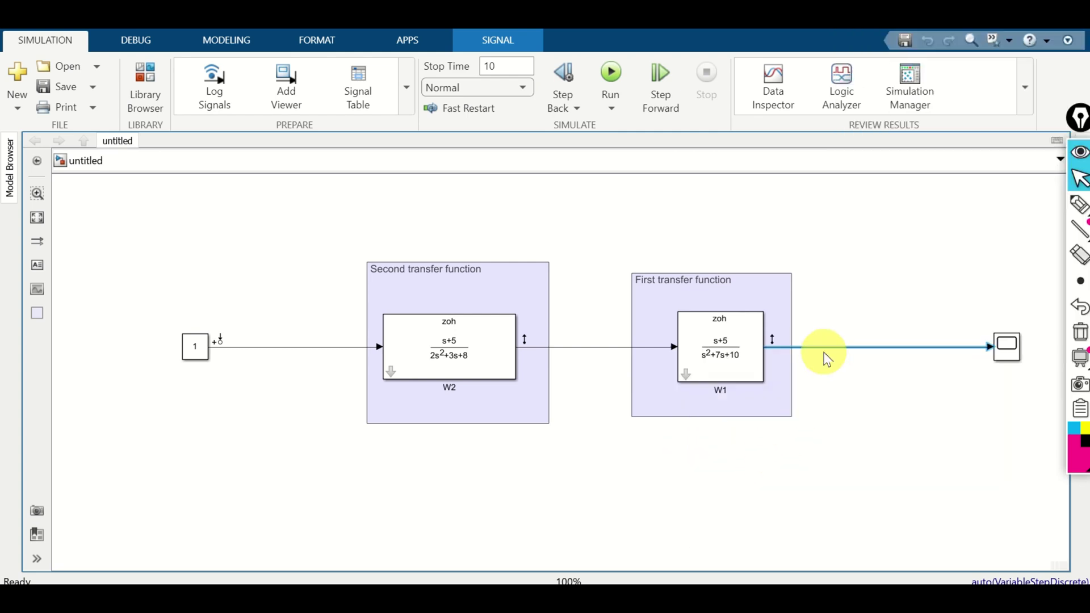
- Handwrite the column matrix with entries W2 and W2·W1 in pen above the signal from W1 to the Scope
left_click(1080, 204)
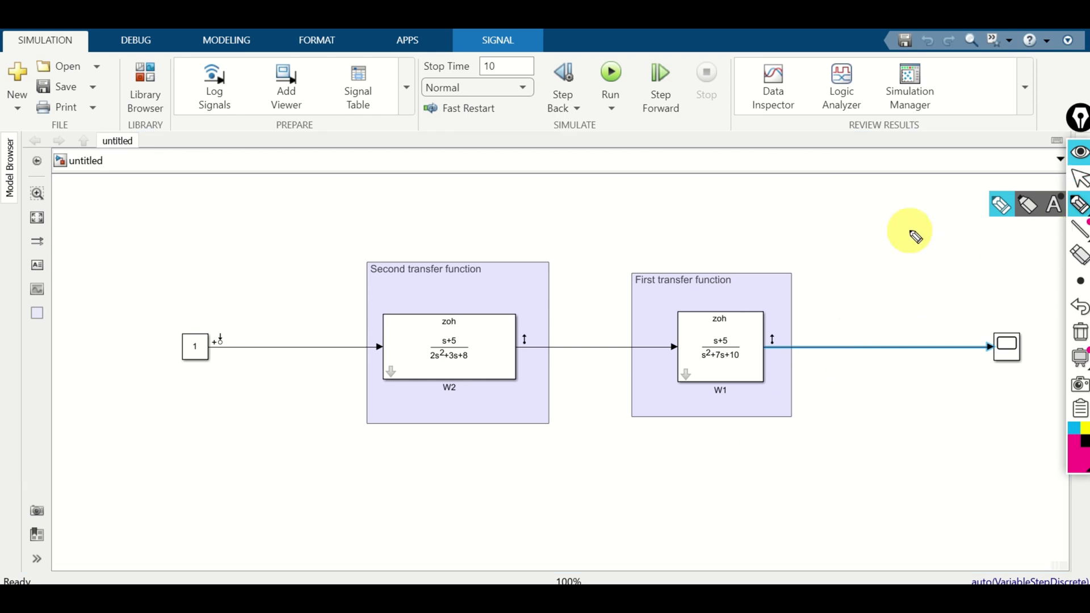
left_click(842, 203)
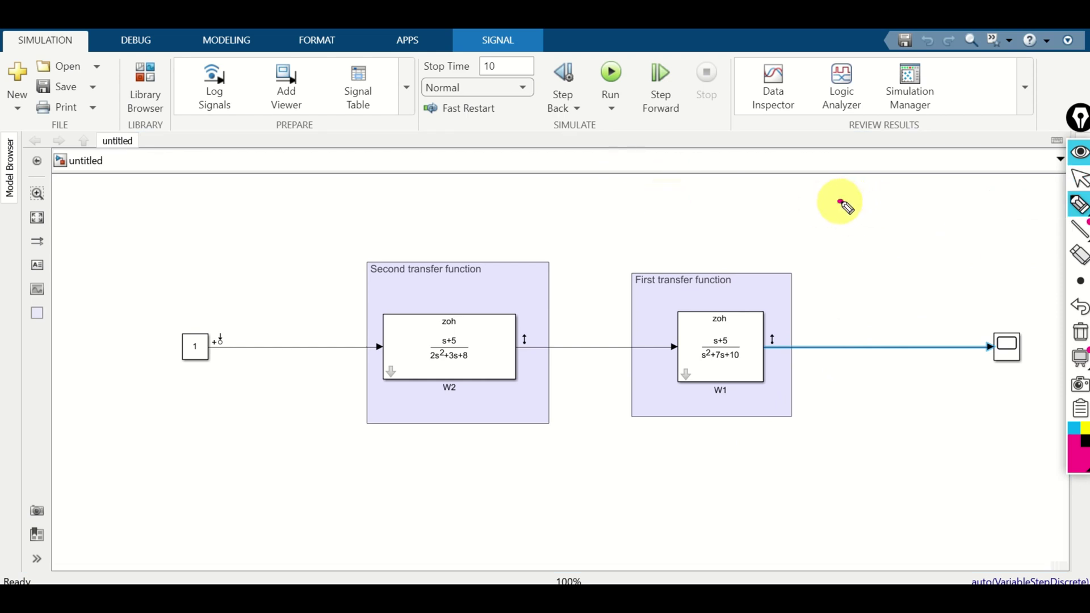
mouse_move(855, 198)
left_mouse_down()
mouse_move(836, 245)
mouse_move(836, 312)
mouse_move(855, 309)
left_mouse_up()
mouse_move(935, 195)
left_mouse_down()
mouse_move(952, 210)
mouse_move(953, 291)
mouse_move(930, 309)
left_mouse_up()
mouse_move(867, 198)
left_mouse_down()
mouse_move(880, 216)
mouse_move(910, 197)
left_mouse_up()
left_click_drag(898, 215, 911, 225)
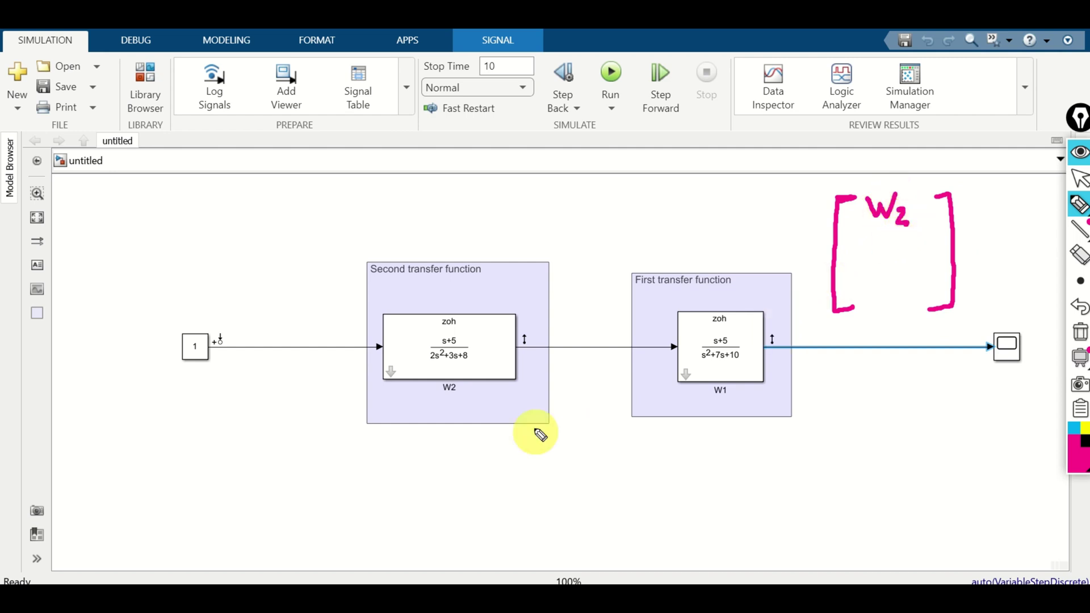
left_click(850, 268)
mouse_move(850, 268)
left_mouse_down()
mouse_move(872, 266)
mouse_move(886, 294)
mouse_move(934, 265)
mouse_move(946, 297)
left_mouse_up()
left_click(894, 280)
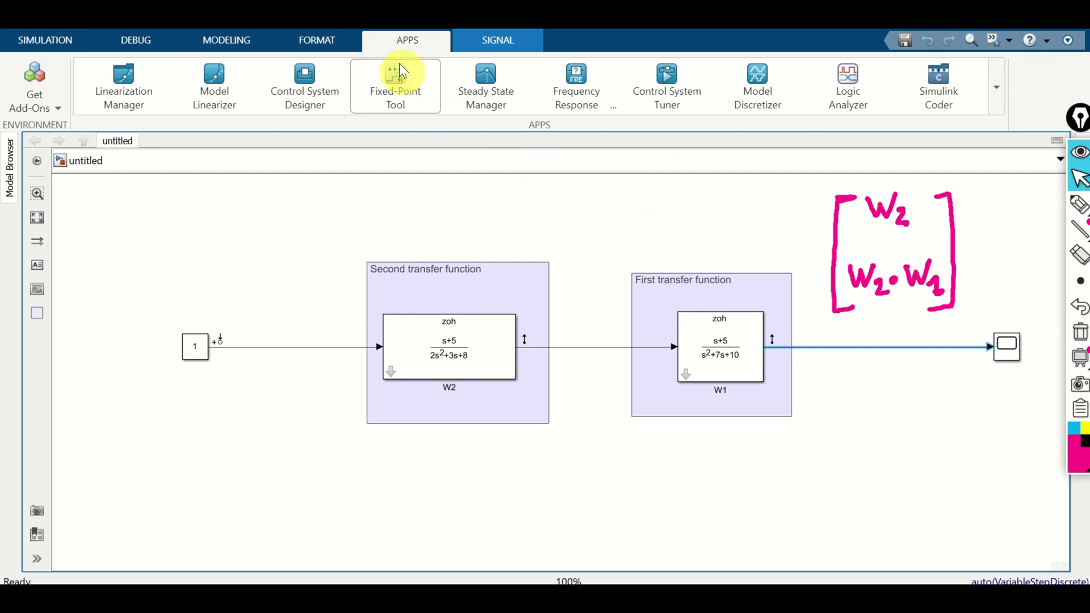
- Open the model in Model Linearizer and linearize it with a Bode plot at the model initial condition
left_click(997, 88)
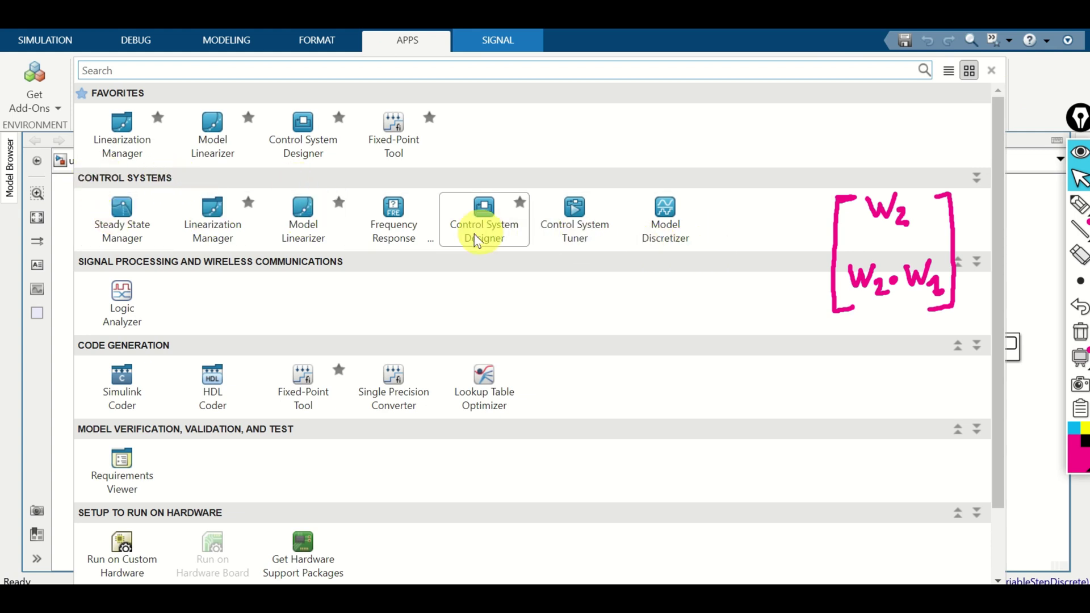
left_click(304, 228)
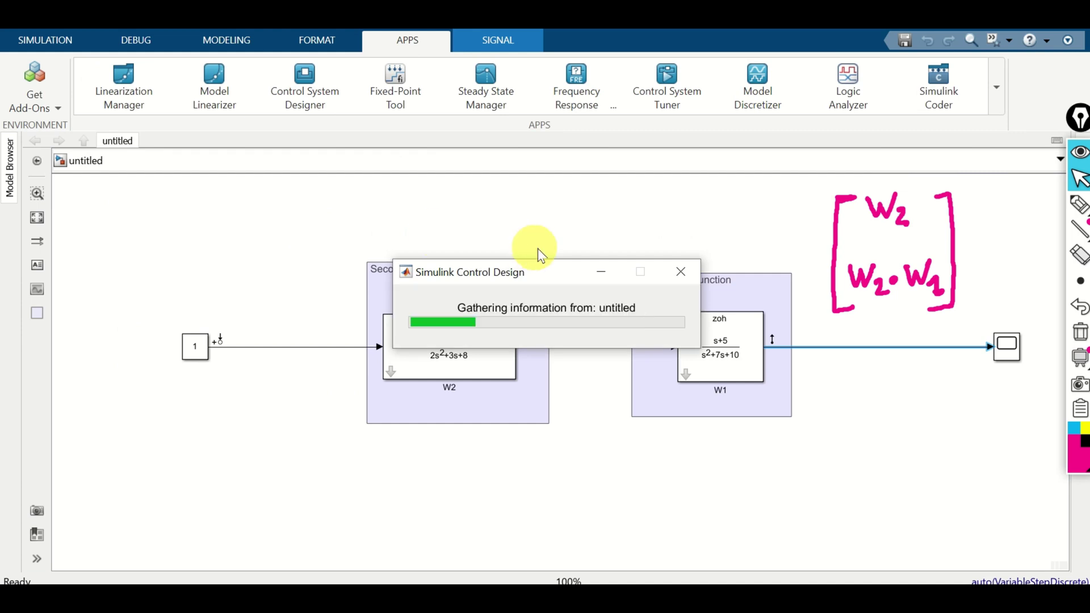
left_click(540, 80)
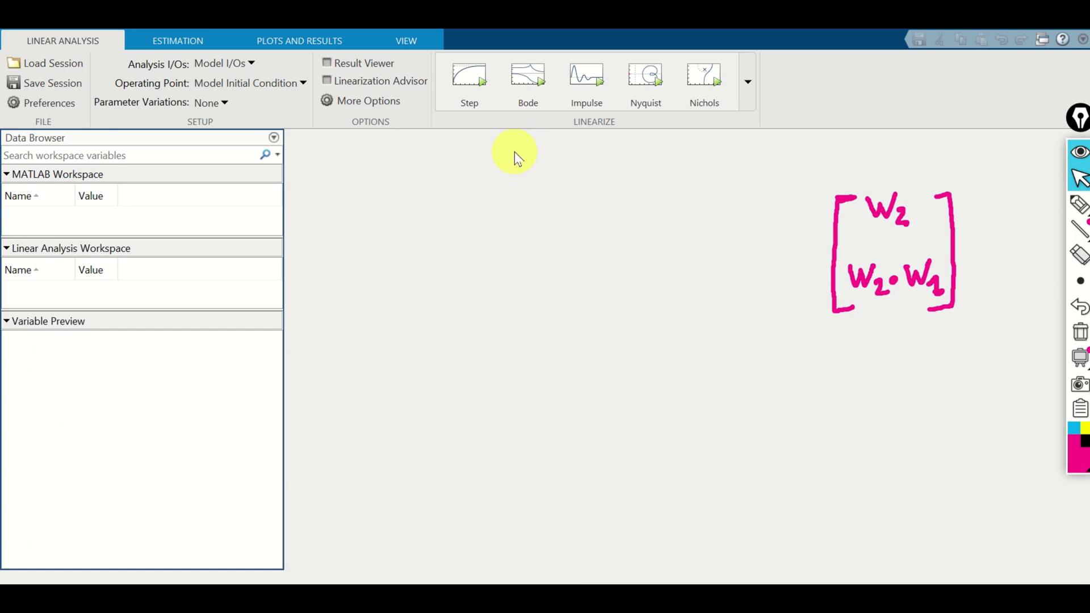
left_click(530, 85)
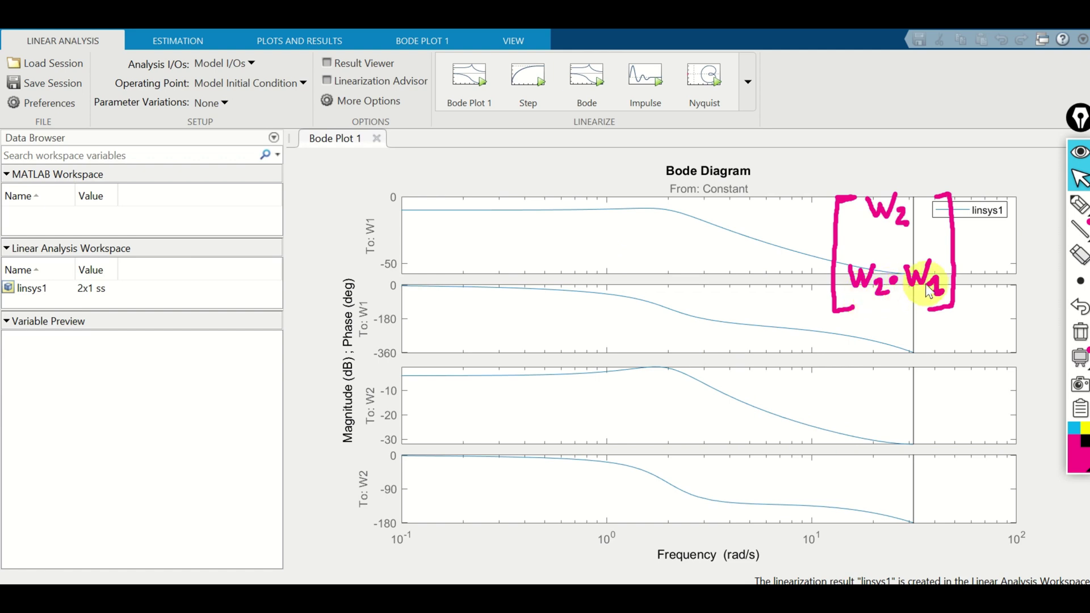
- Copy linsys1 from the Linear Analysis Workspace to the MATLAB Workspace, and list the variables with whos in MATLAB
left_click(29, 294)
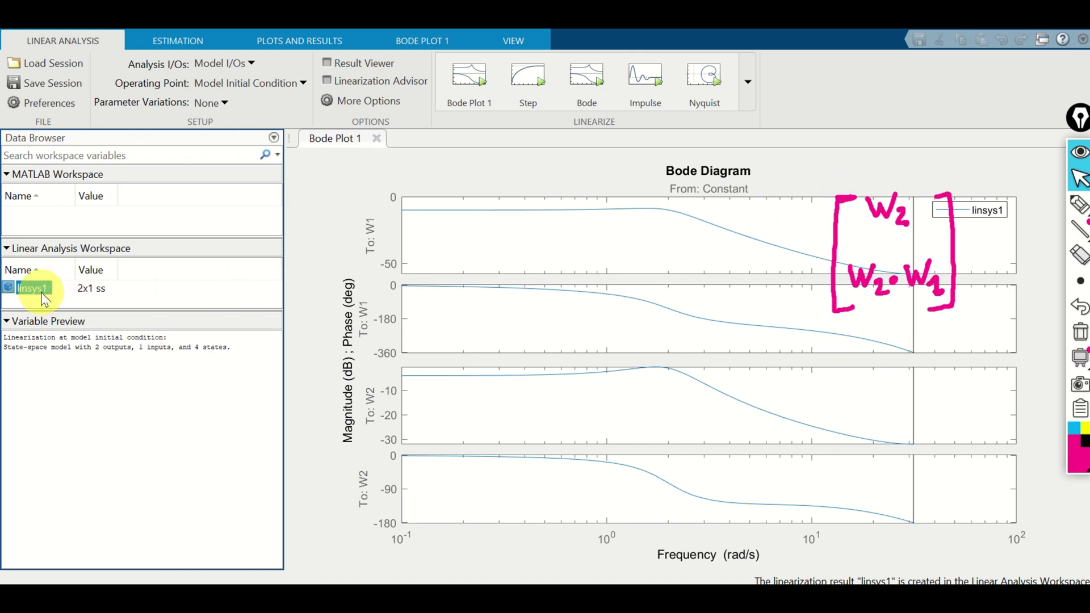
left_click_drag(35, 296, 44, 217)
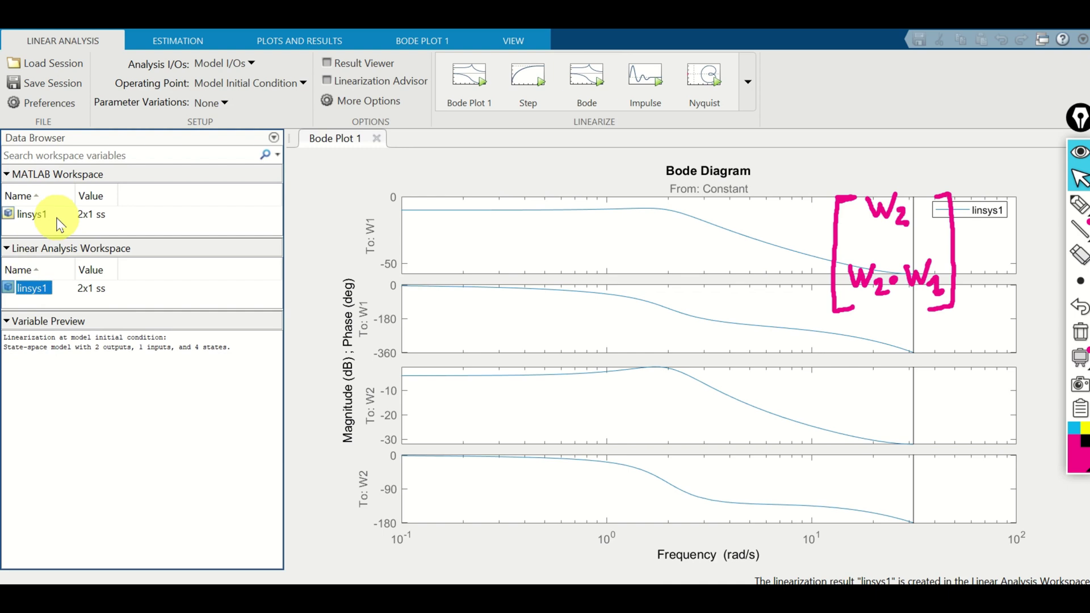
key("alt+Tab")
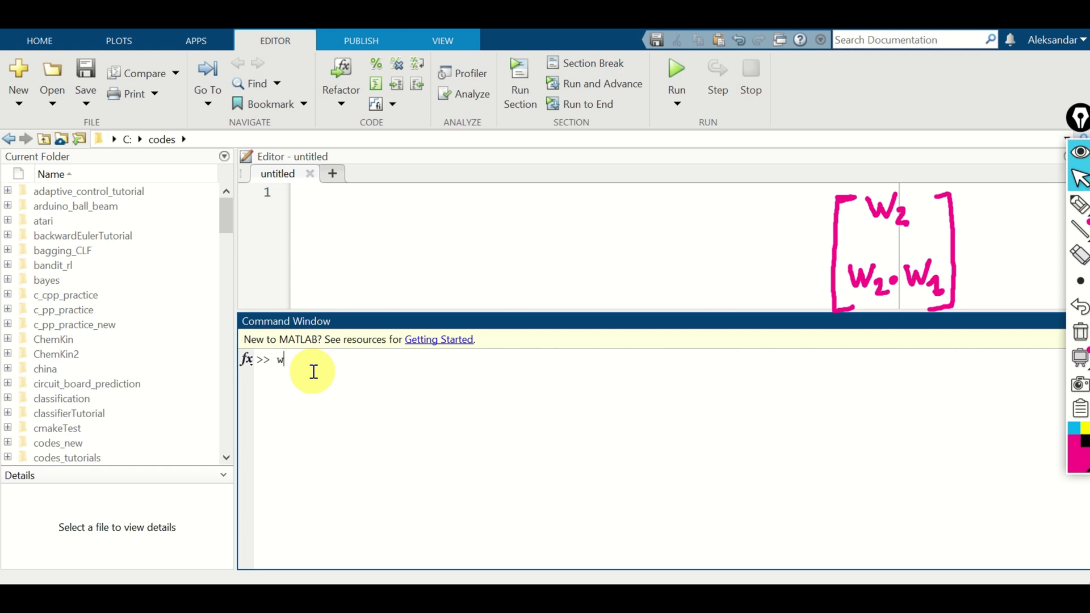
key("Return")
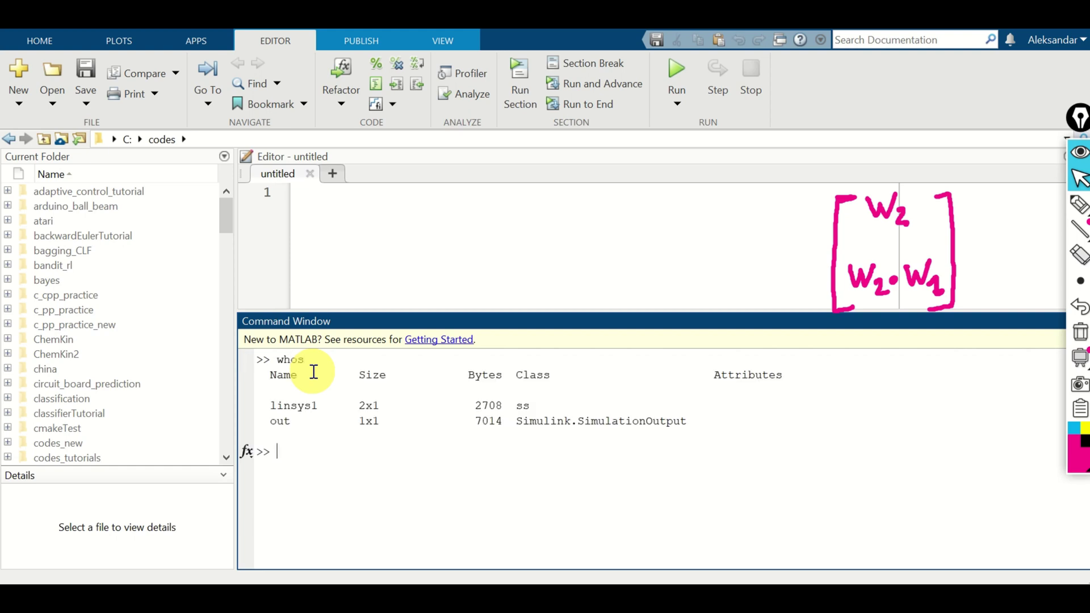
- Display linsys1 in the Command Window and examine its state-space matrices
double_click(307, 405)
key("ctrl+c")
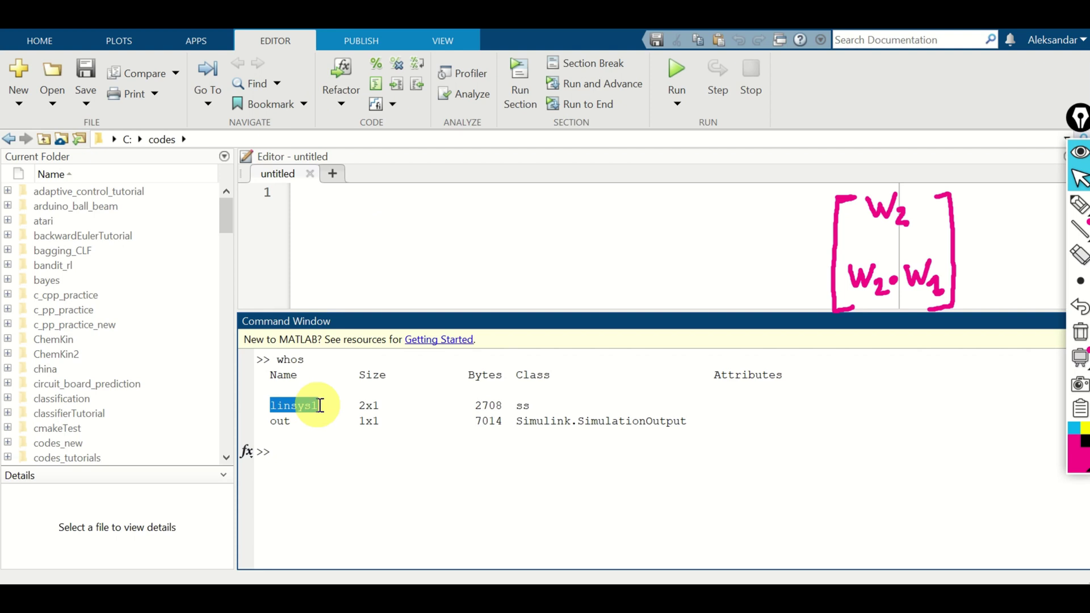
left_click(309, 448)
right_click(309, 448)
left_click(345, 487)
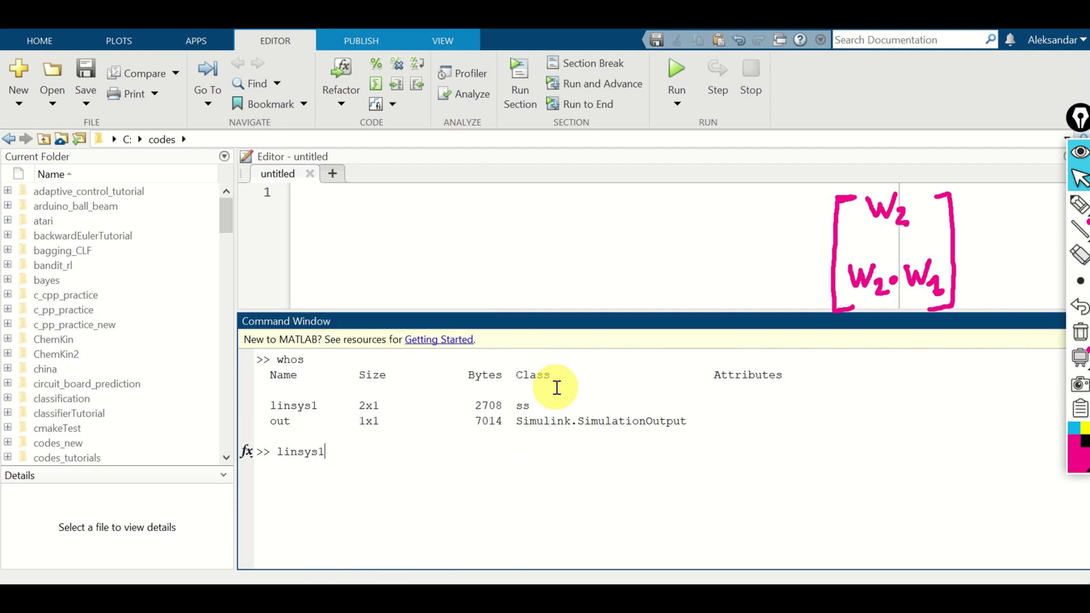
key("Return")
scroll(498, 455, "up", 2)
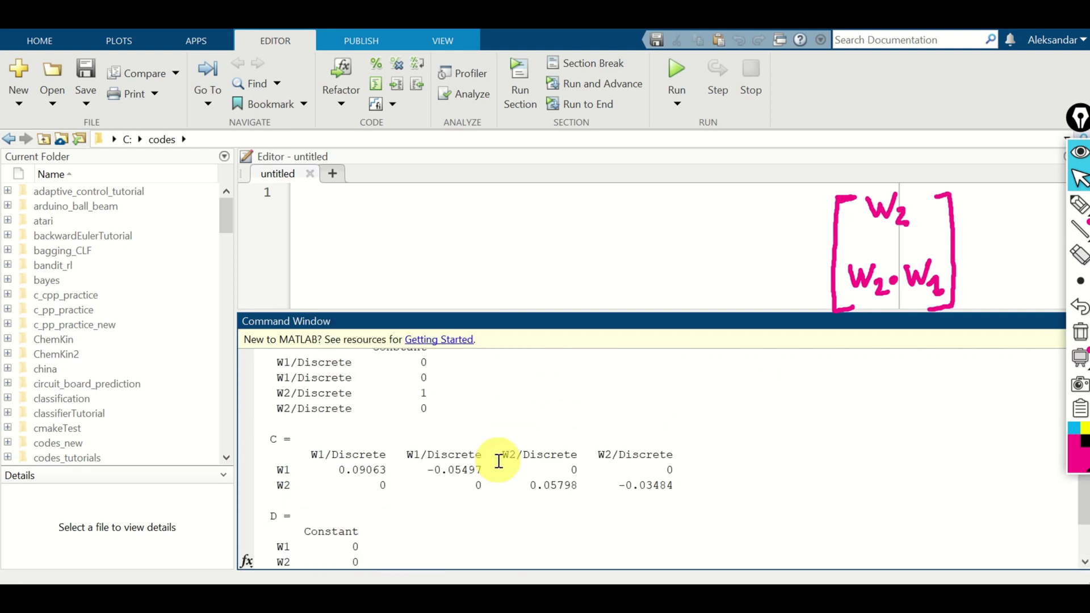
scroll(494, 448, "down", 1)
scroll(494, 448, "up", 8)
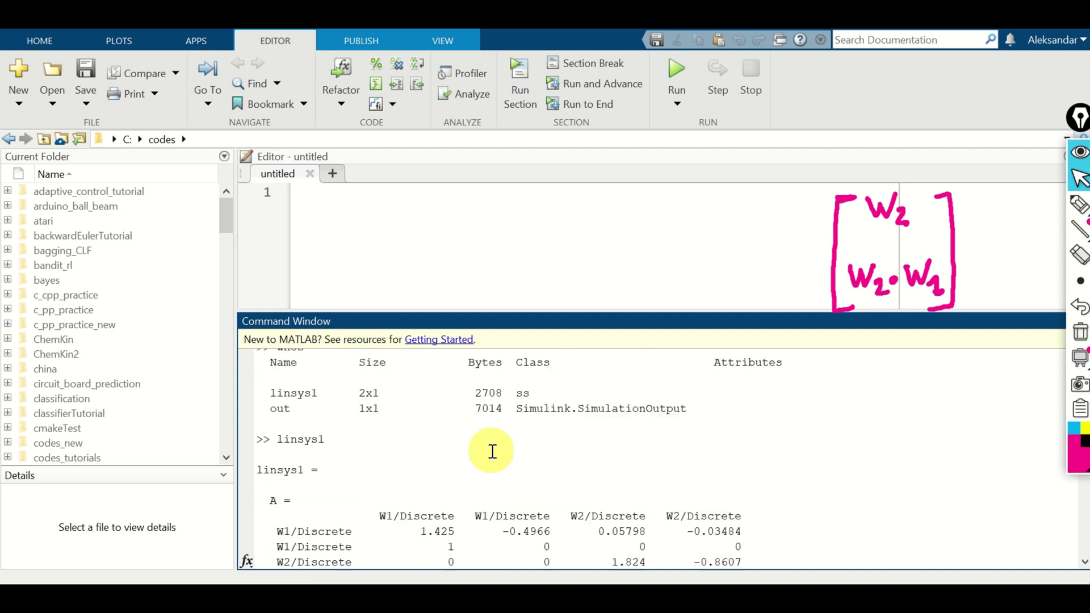
scroll(493, 452, "up", 1)
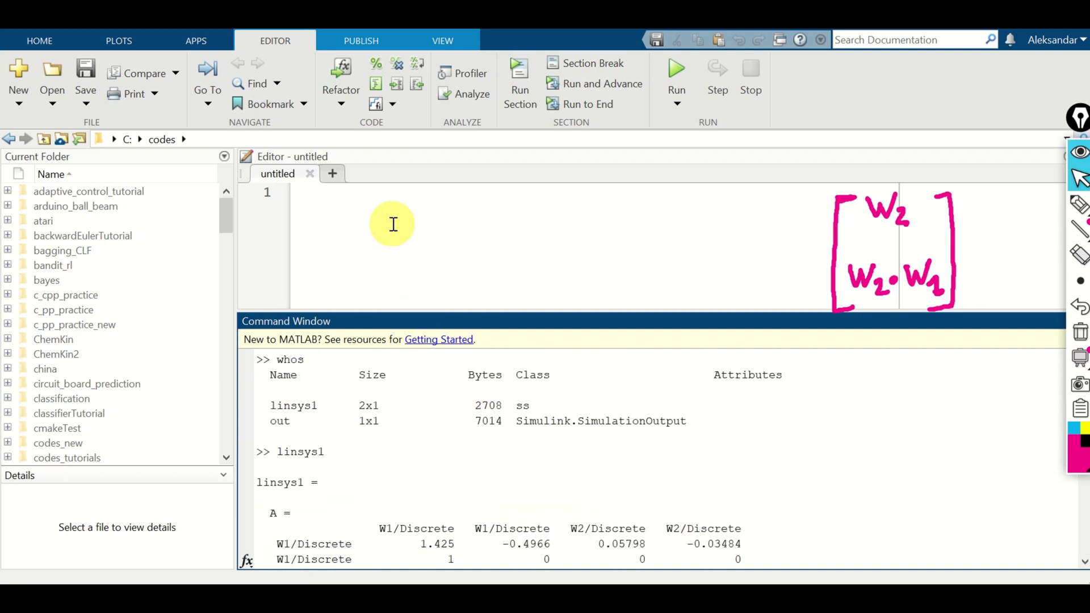
- Write the line transferMatrix=tf(linsys1) in the untitled script
left_click(390, 204)
type("tr")
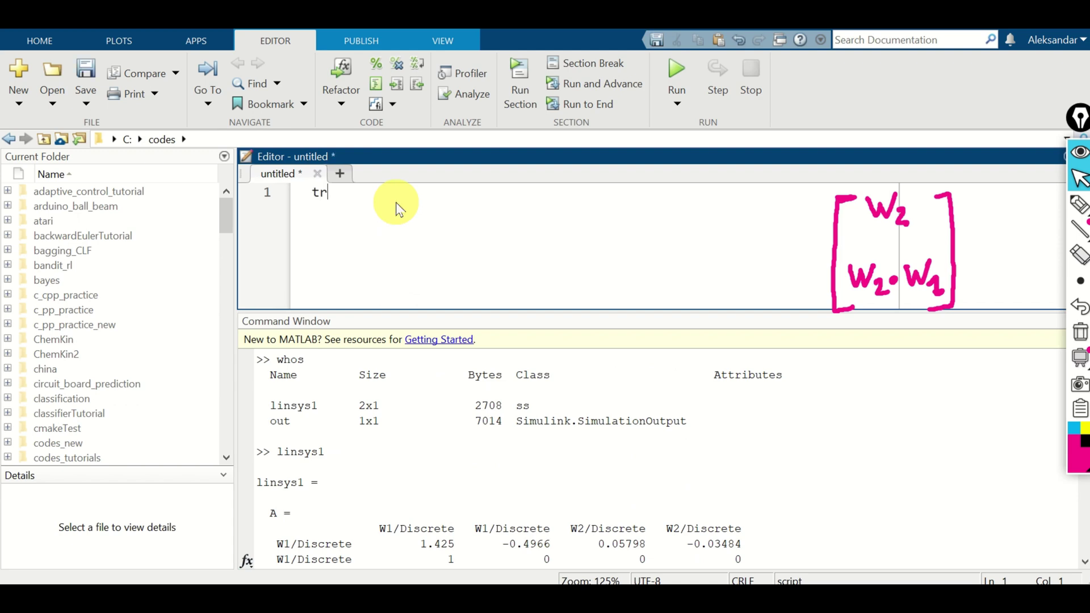
type("ansferF")
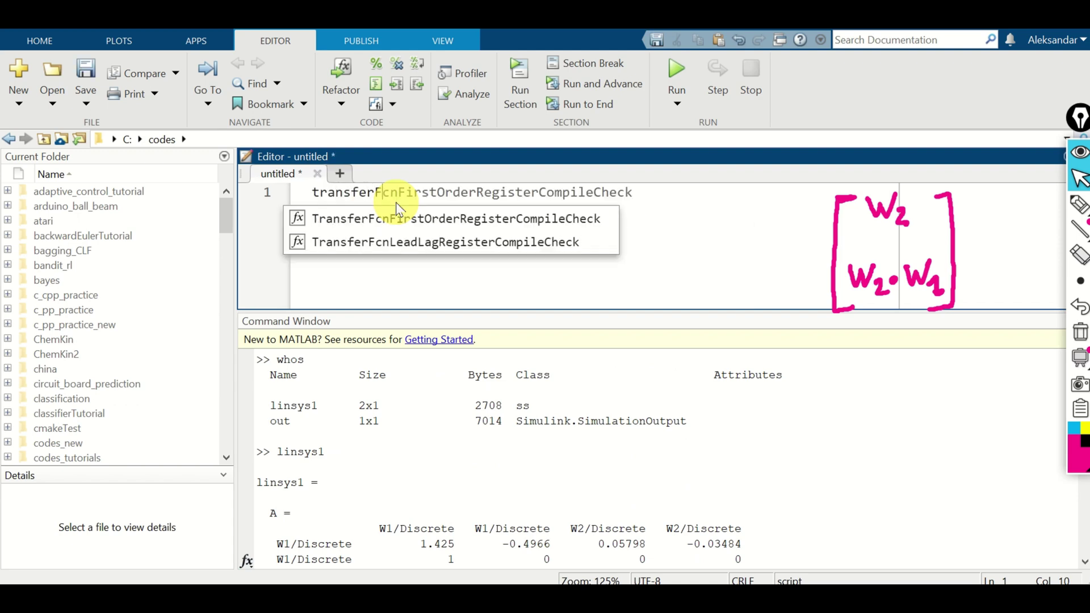
key("BackSpace")
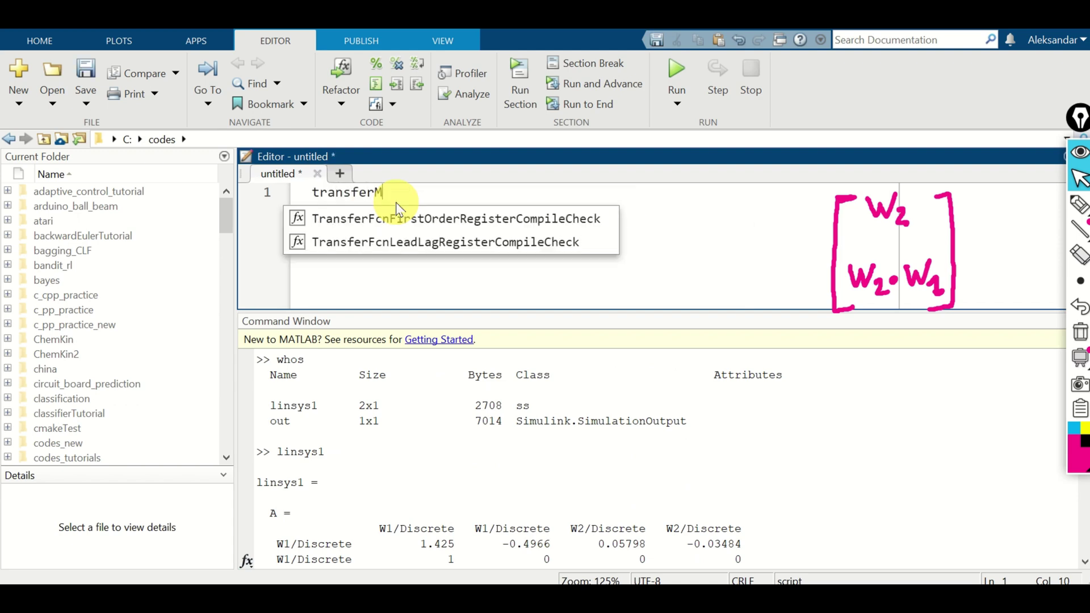
type("Matrix=")
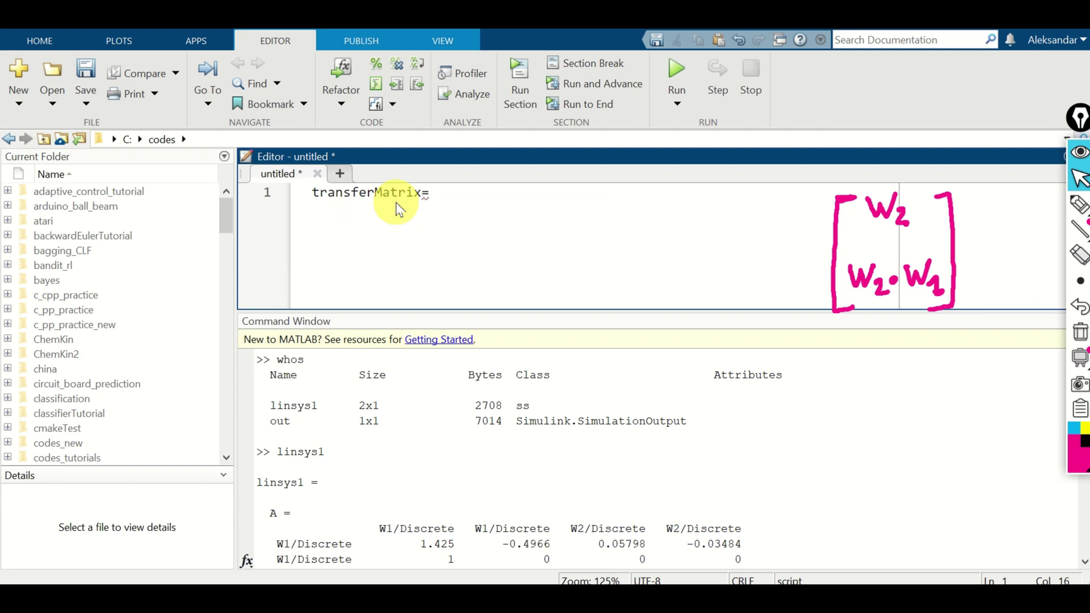
type("tf(")
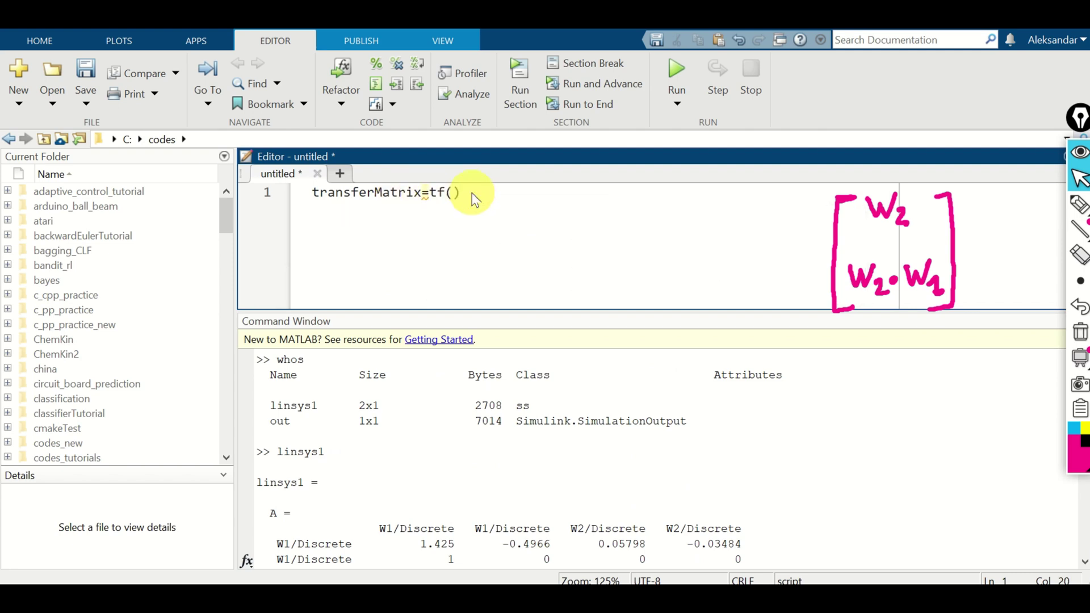
double_click(315, 452)
key("ctrl+c")
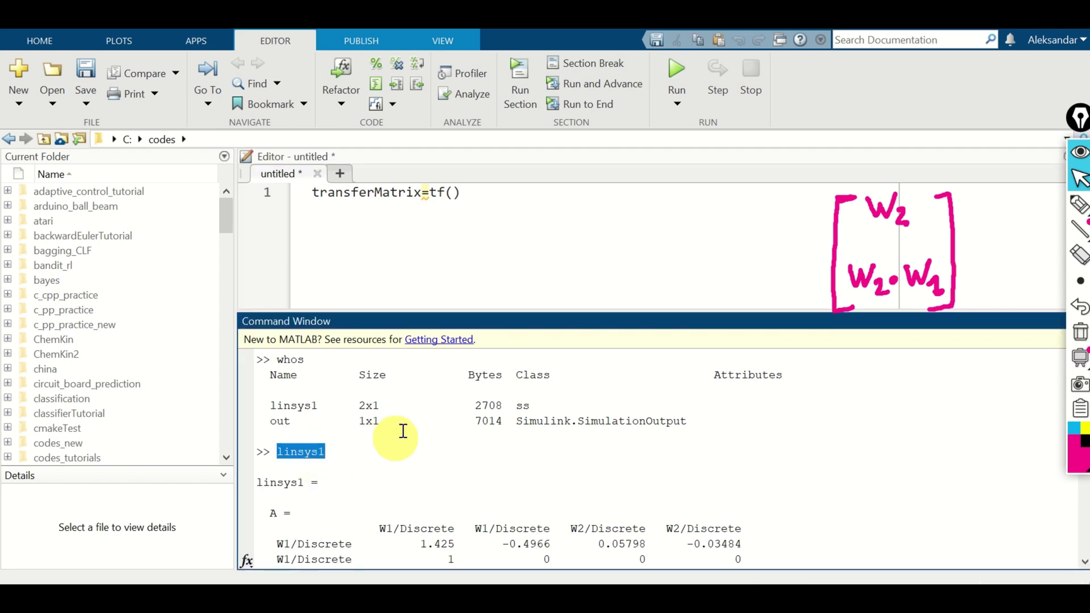
left_click(451, 192)
key("ctrl+v")
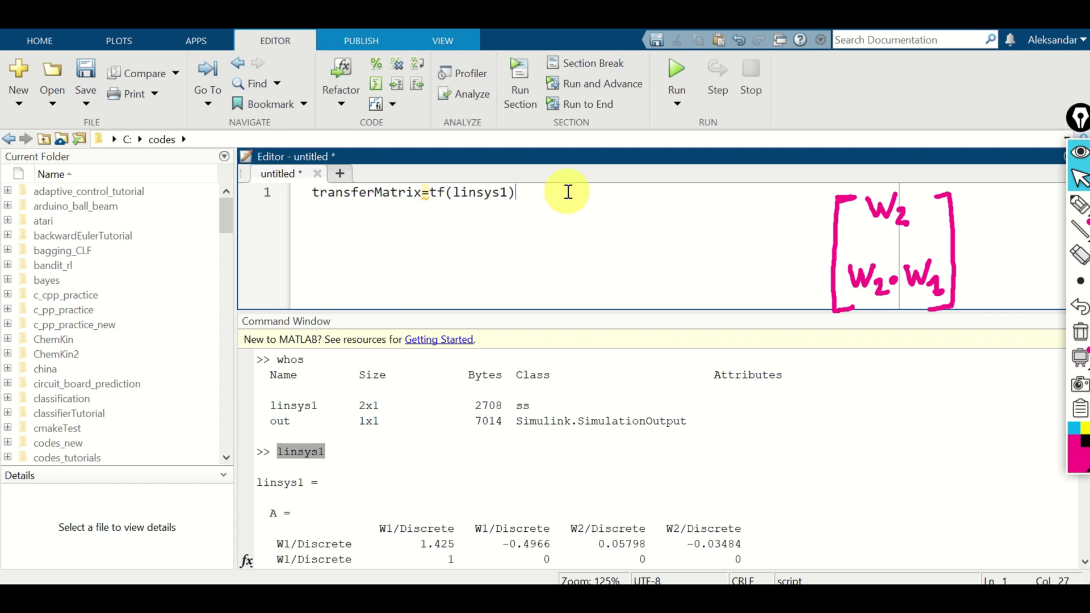
- Evaluate the whole transferMatrix=tf(linsys1) line in the Command Window
left_click_drag(584, 192, 312, 192)
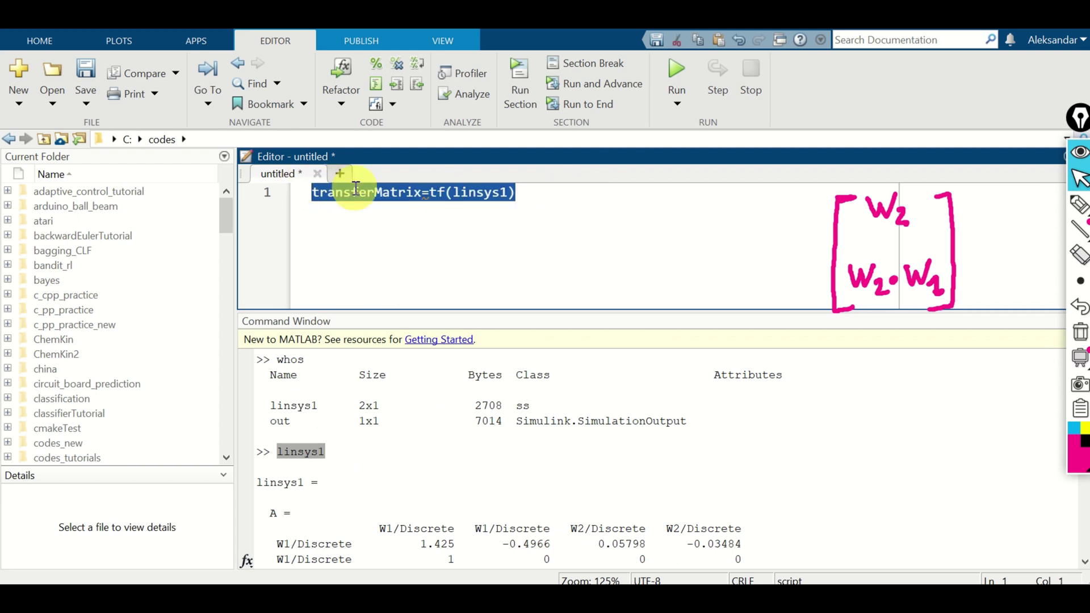
right_click(356, 190)
left_click(419, 199)
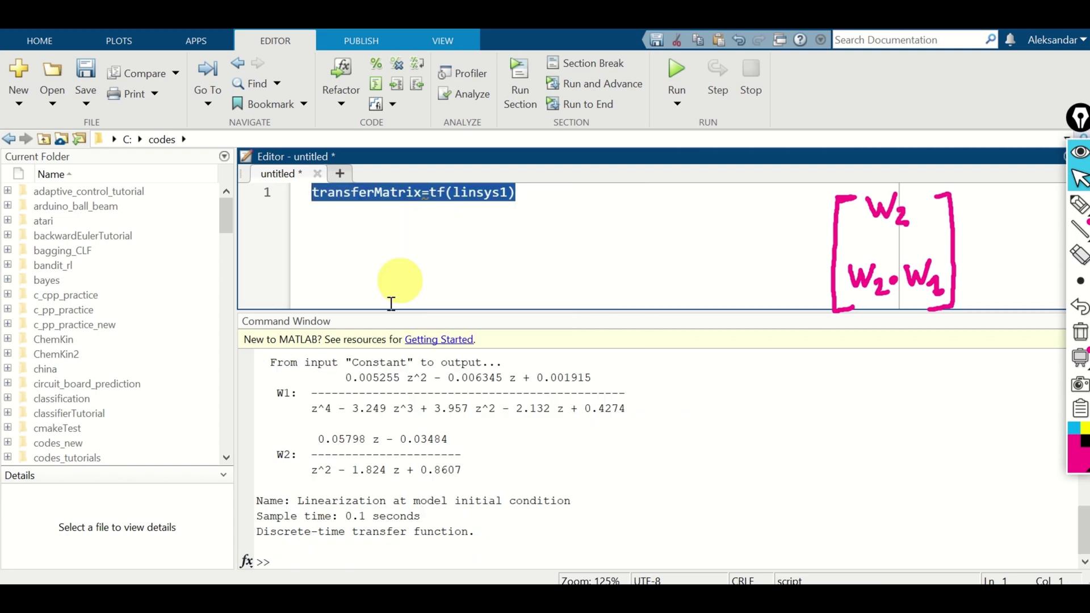
- Evaluate the transferMatrix variable on its own and enlarge the Command Window upward to show its output
double_click(367, 195)
right_click(367, 196)
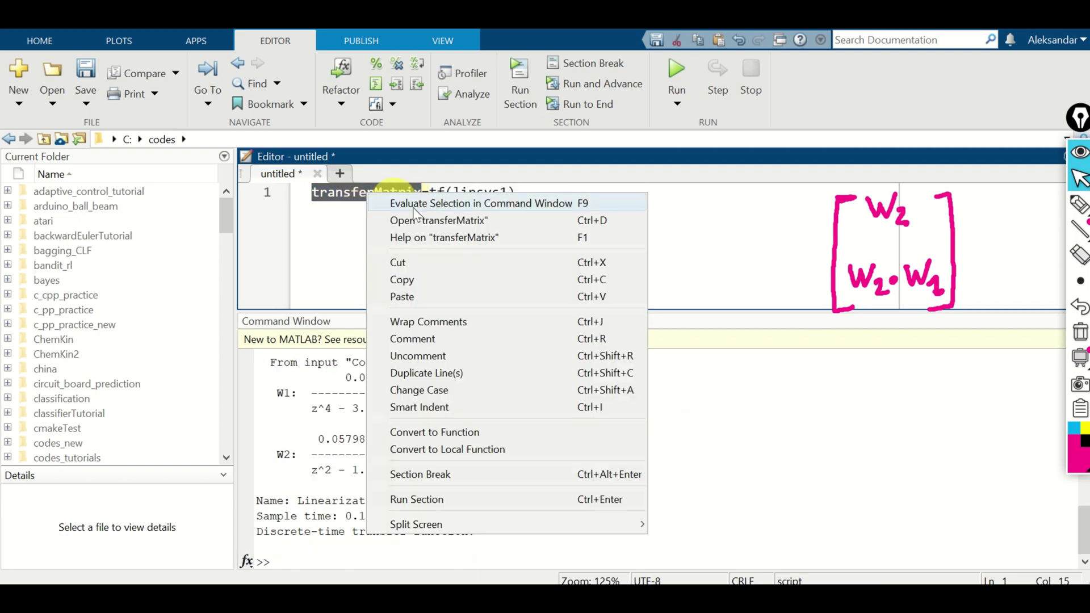
left_click(468, 205)
left_click_drag(503, 312, 506, 220)
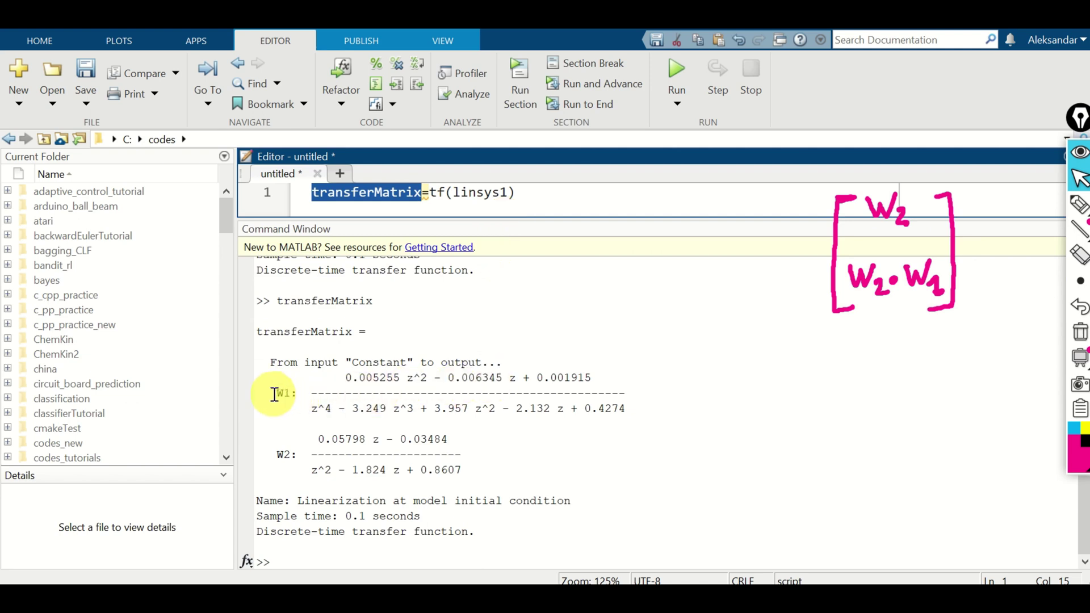
- Examine the transfer functions from Constant to outputs W1 and W2 in transferMatrix, and switch back to the Simulink model
left_click_drag(275, 394, 267, 365)
left_click(414, 455)
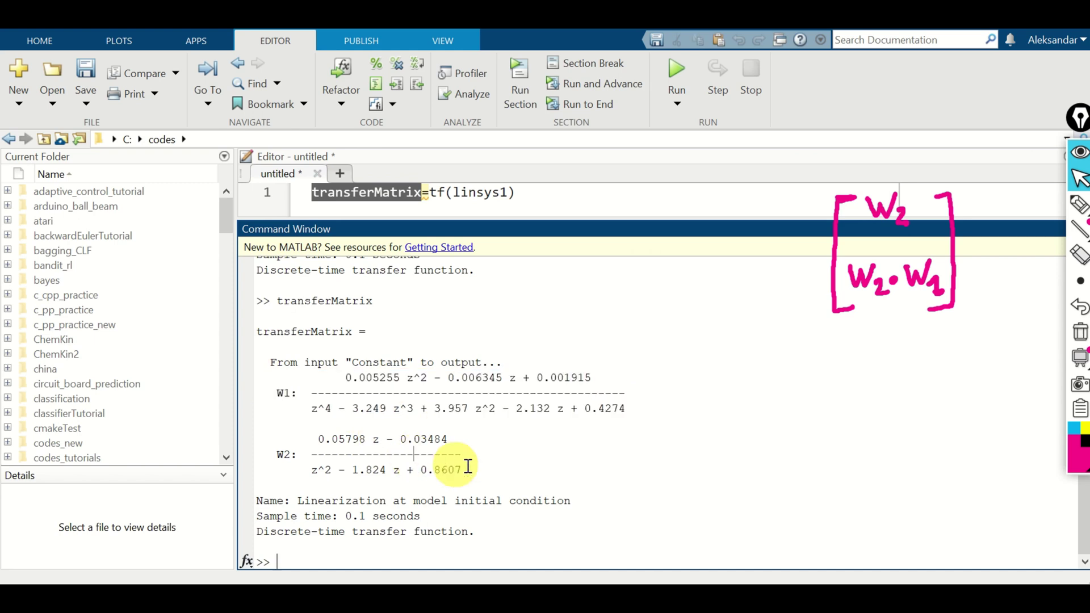
left_click_drag(492, 474, 261, 443)
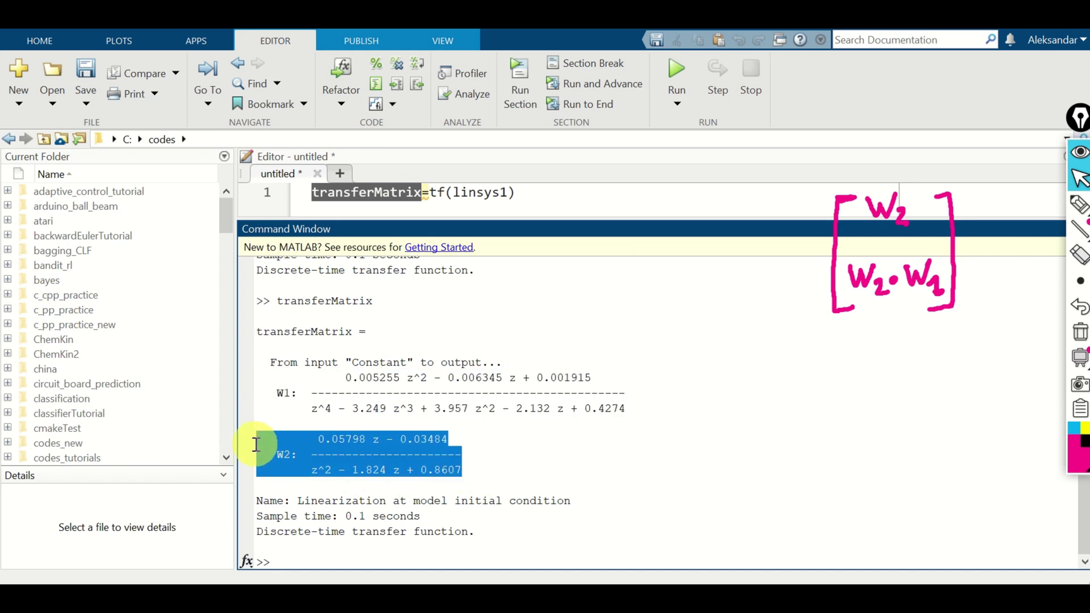
left_click(344, 408)
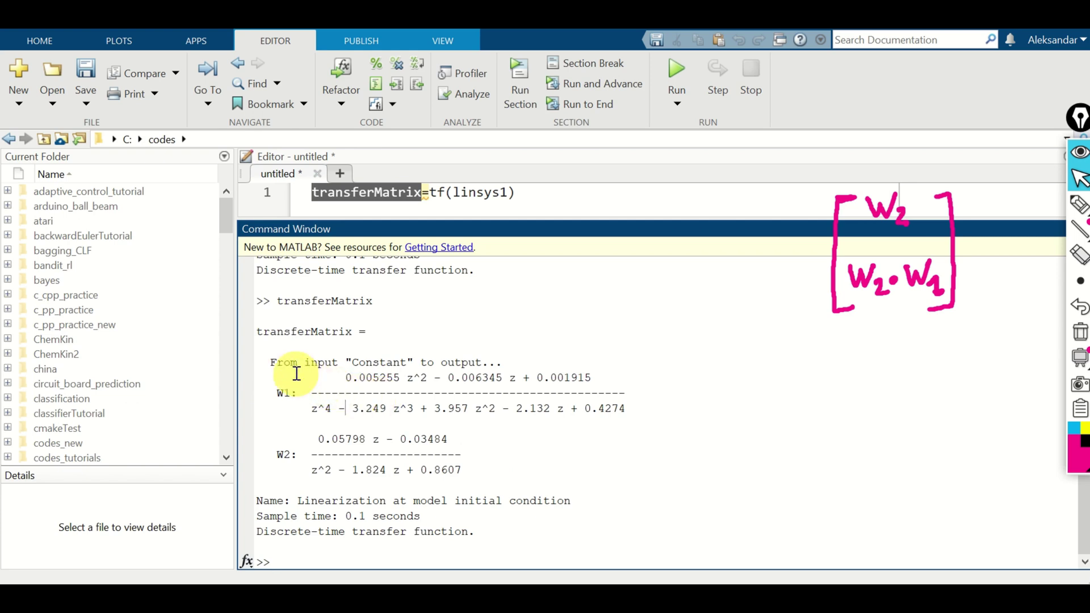
left_click_drag(271, 362, 434, 361)
left_click(433, 362)
left_click_drag(271, 393, 564, 376)
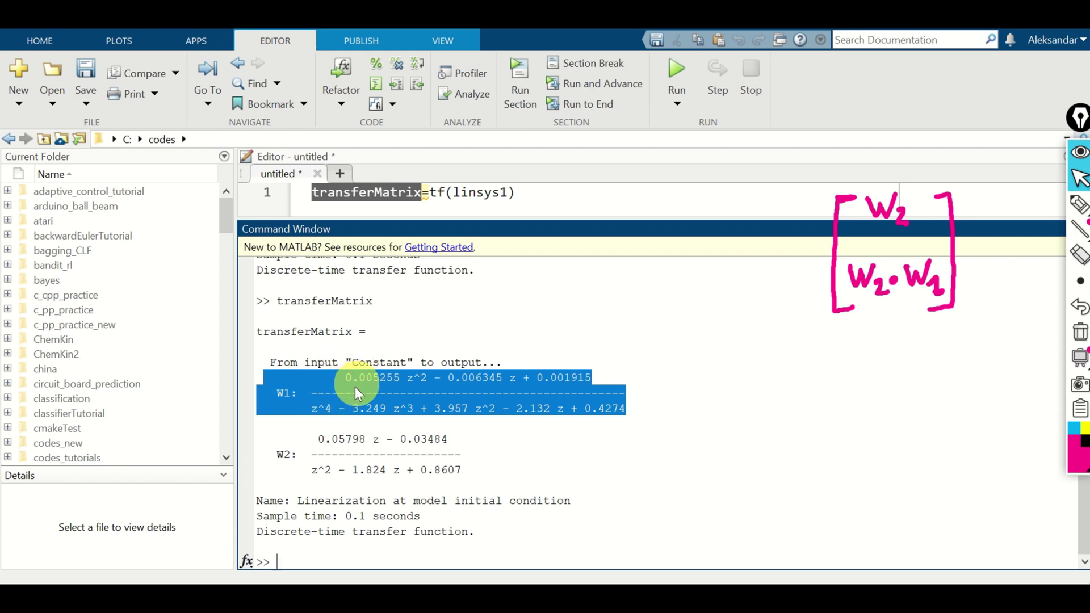
left_click(273, 417)
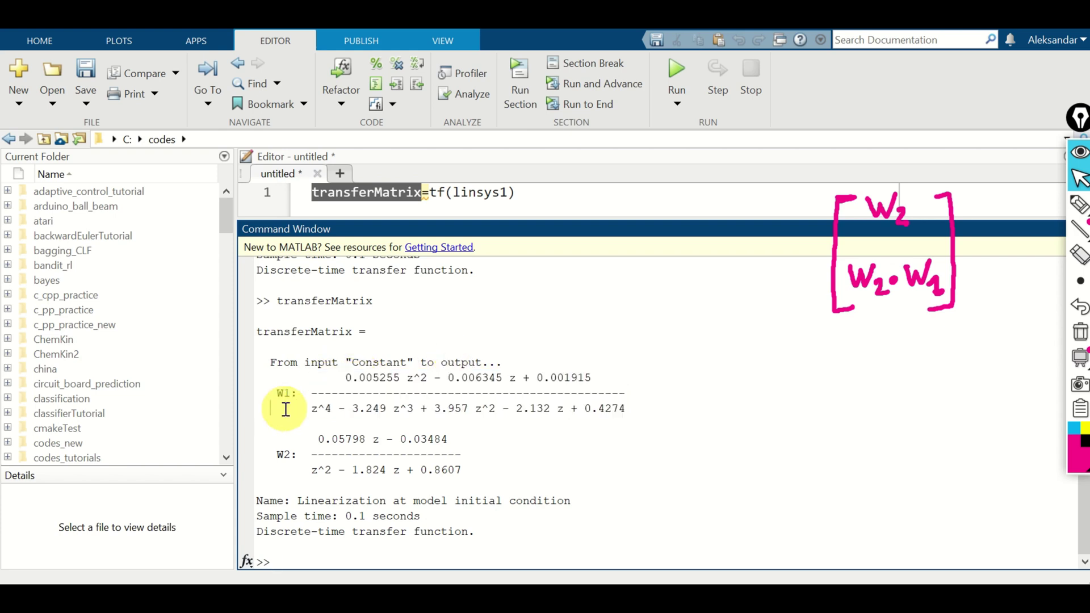
key("alt+Tab")
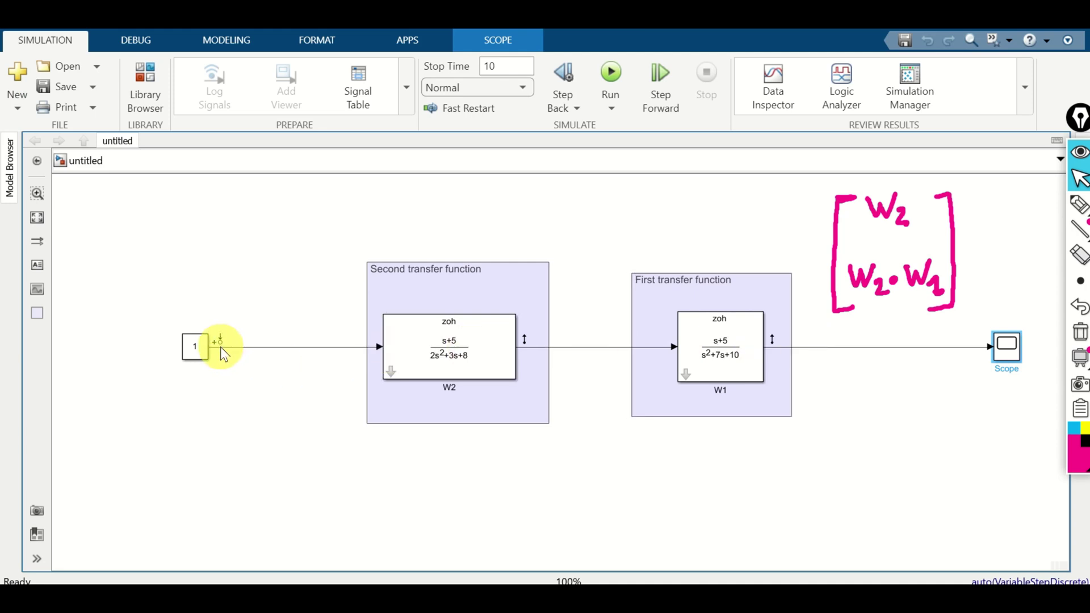
left_click(542, 342)
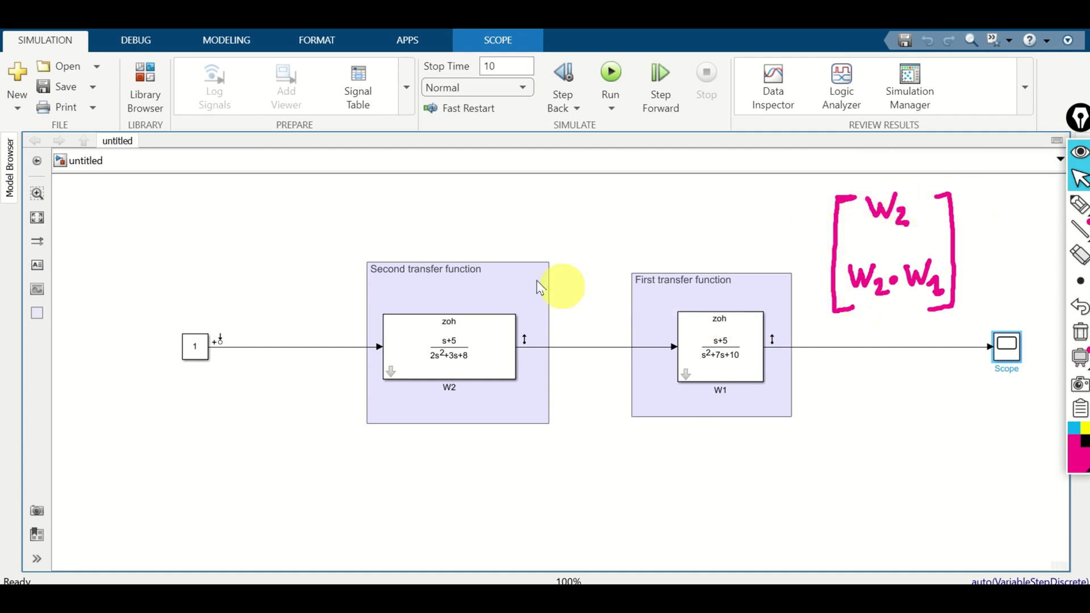
- Switch back to the MATLAB editor and add the line transferMatrix(1) to the untitled script
key("alt+Tab")
key("Return")
key("Return")
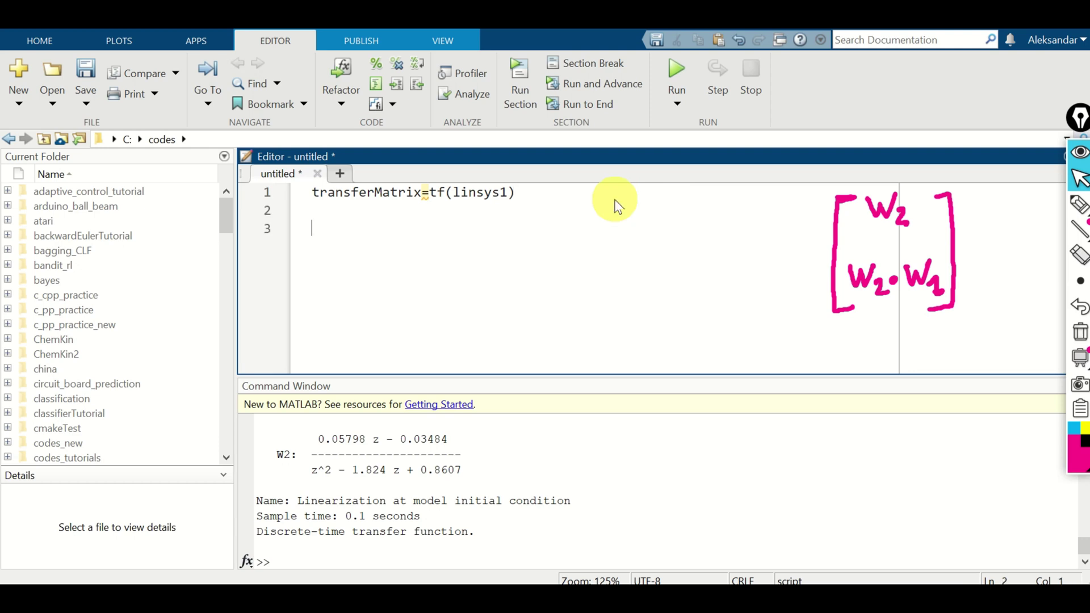
double_click(397, 193)
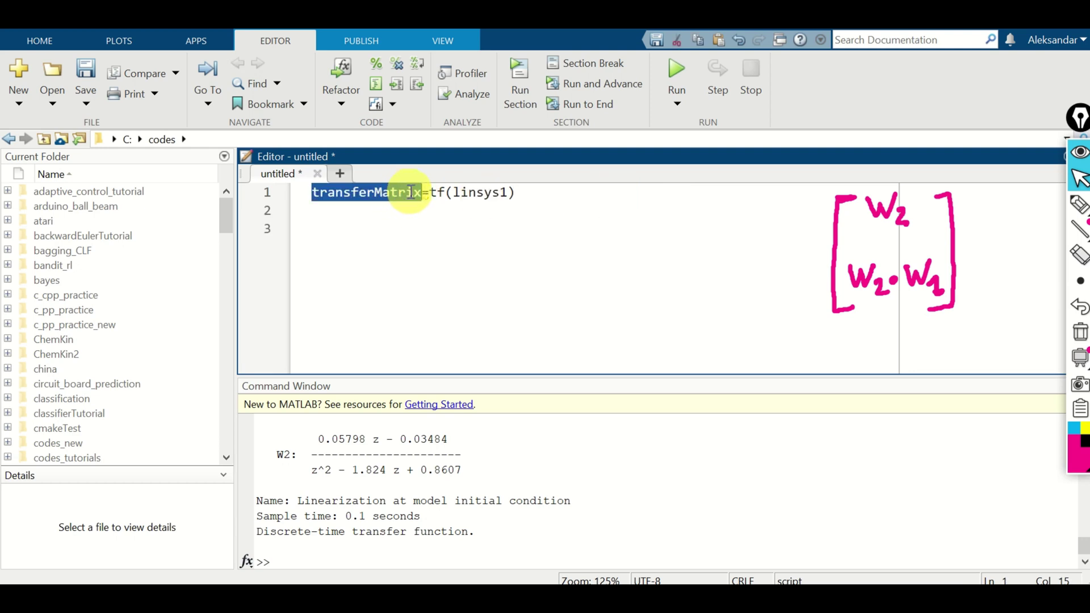
key("ctrl+c")
left_click(407, 273)
key("ctrl+v")
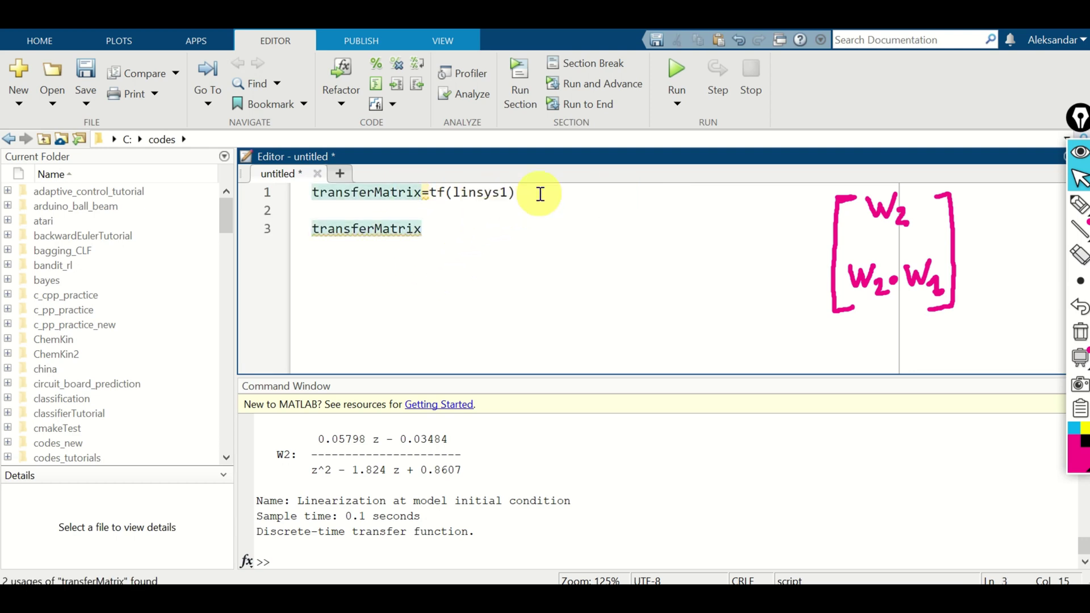
type("()")
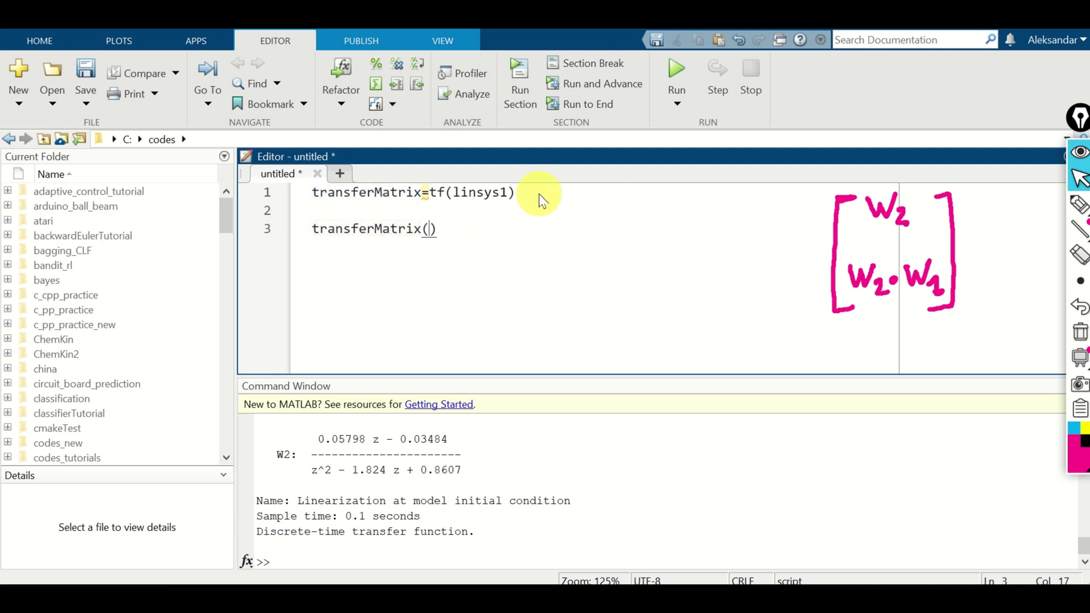
- Evaluate only the transferMatrix(1) line in the Command Window
left_click_drag(445, 230, 307, 233)
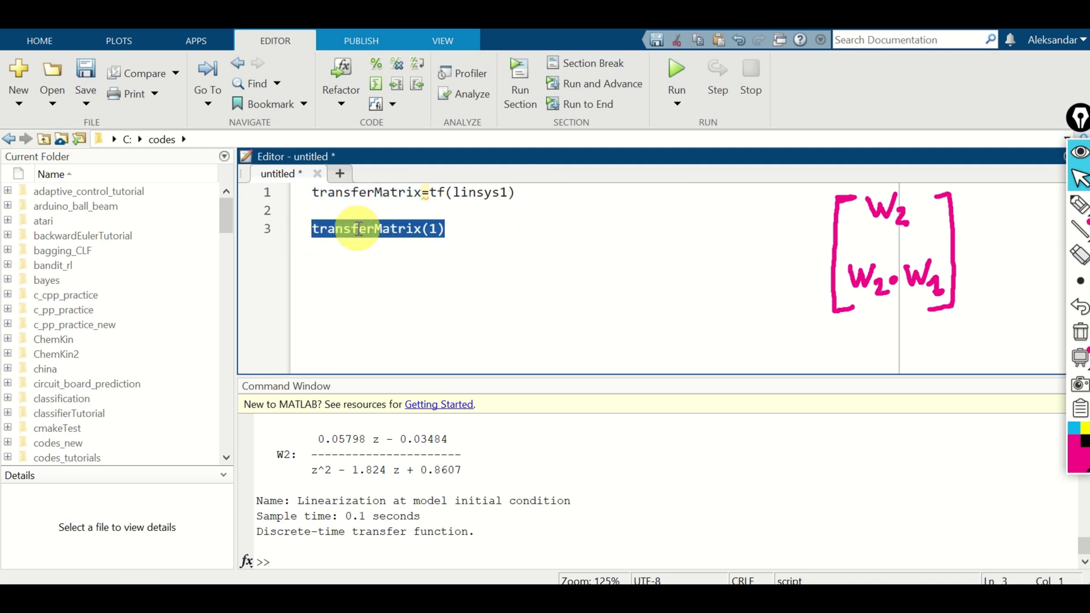
right_click(359, 228)
left_click(400, 239)
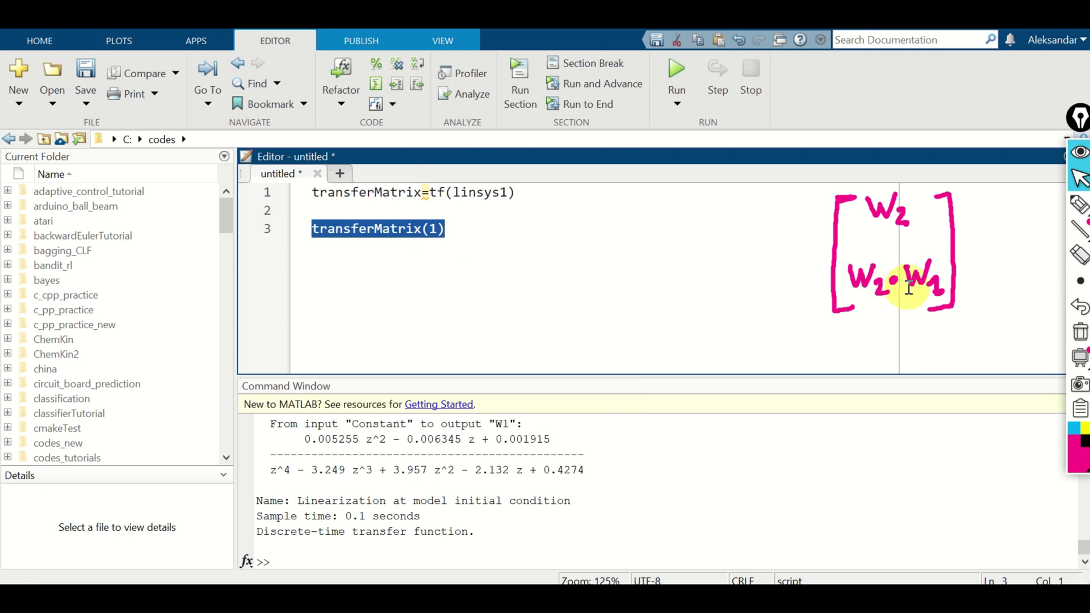
- Add the line transferMatrix(2) below transferMatrix(1) by copying that line and changing its index to 2
left_click(490, 268)
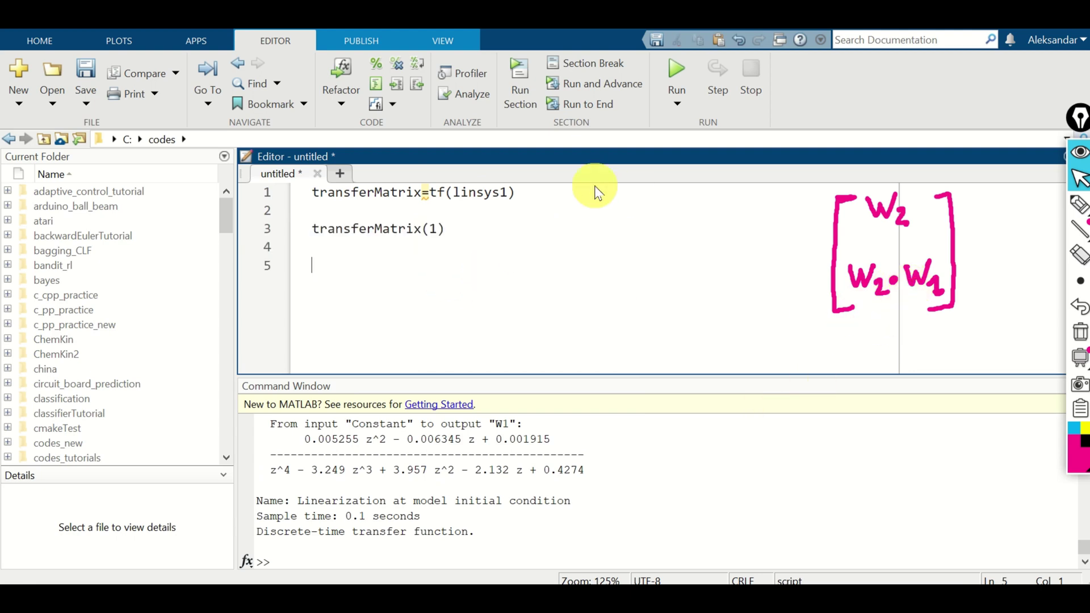
left_click_drag(477, 238, 300, 234)
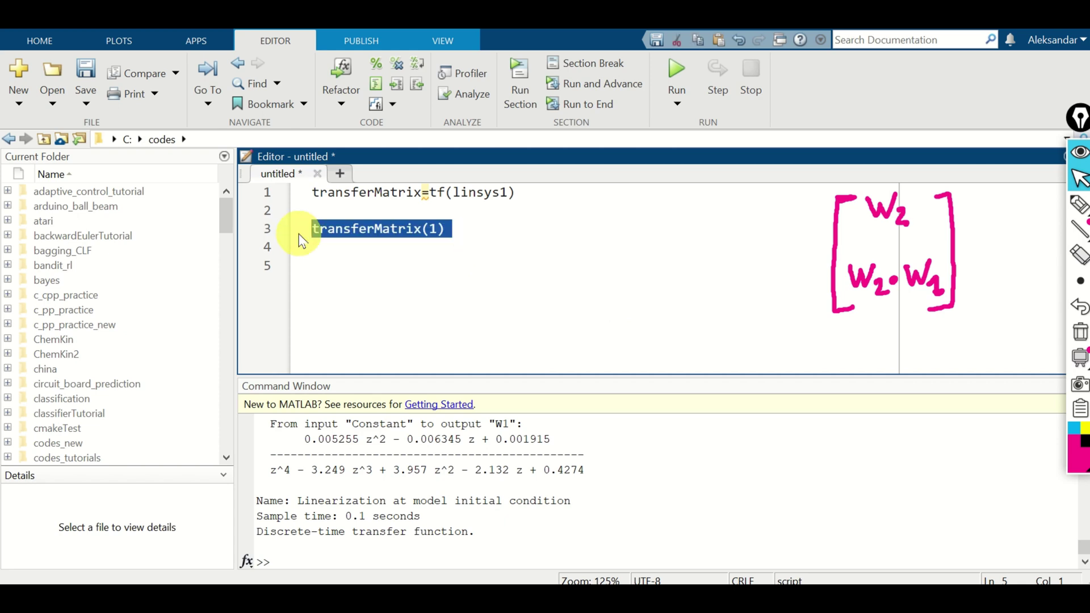
left_click(348, 267)
key("ctrl+v")
left_click(436, 266)
key("BackSpace")
type("2")
- Evaluate only the transferMatrix(2) line in the Command Window
left_click_drag(454, 267, 310, 267)
right_click(363, 264)
left_click(423, 268)
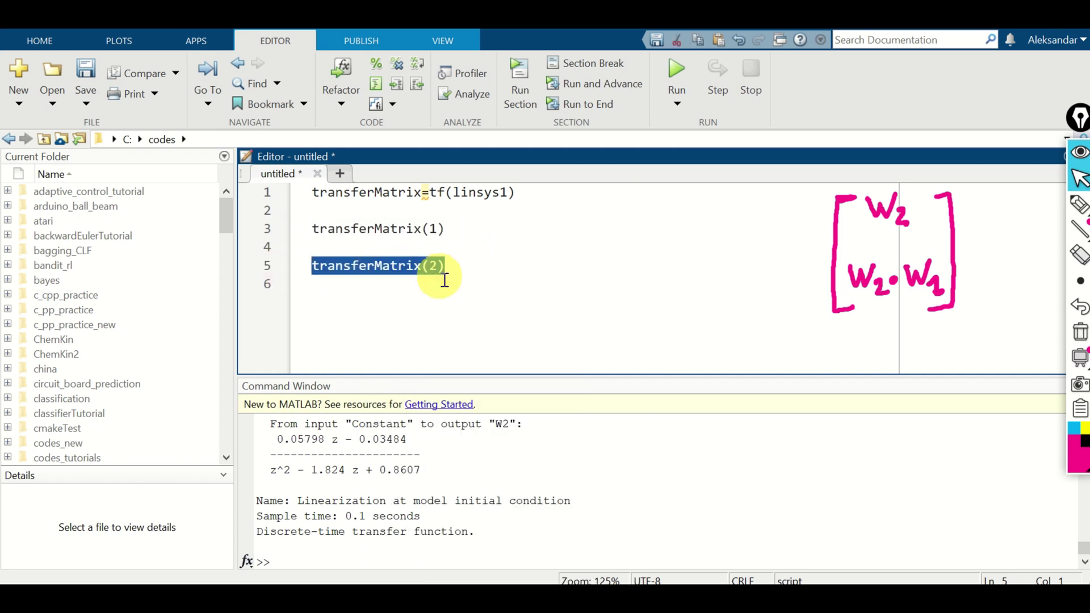
- Write the line step(transferMatrix(1)) below transferMatrix(2) in the script
left_click(438, 336)
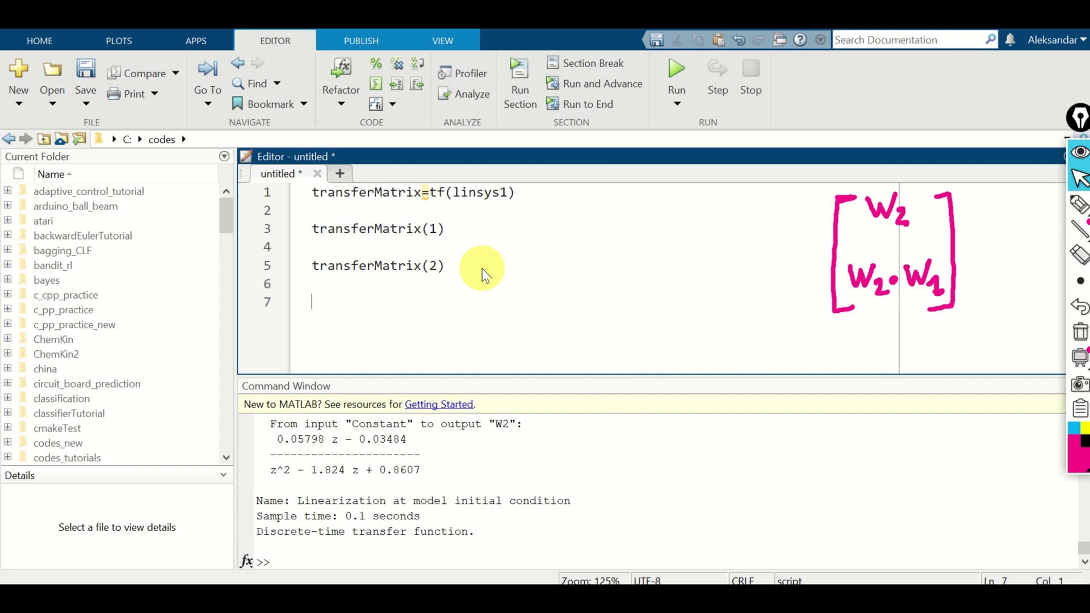
type("step")
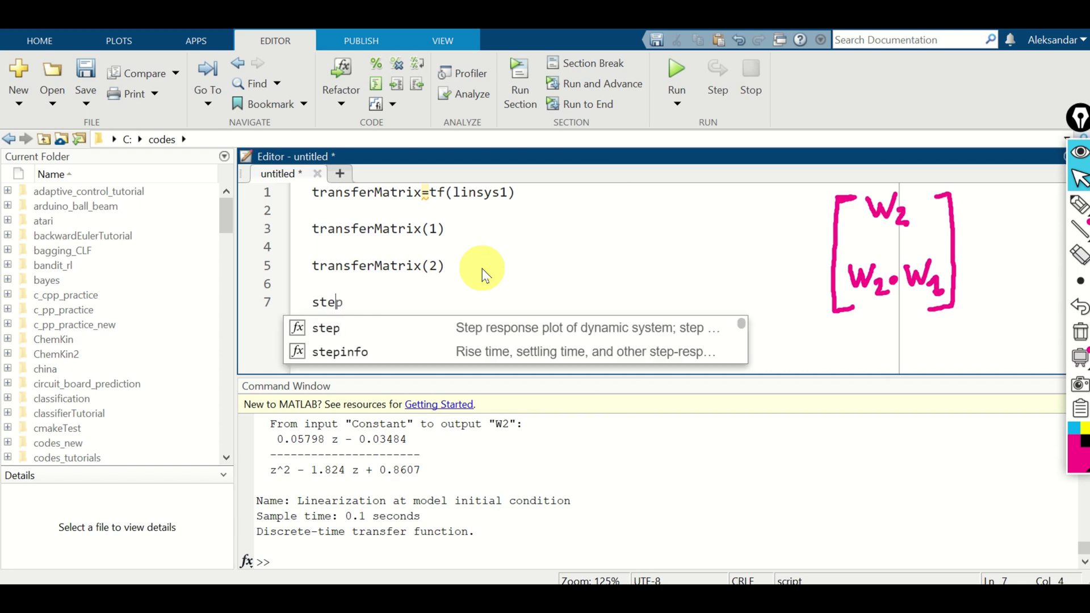
key("BackSpace")
type("()")
type("p(")
left_click_drag(455, 226, 304, 237)
left_click(352, 299)
key("ctrl+v")
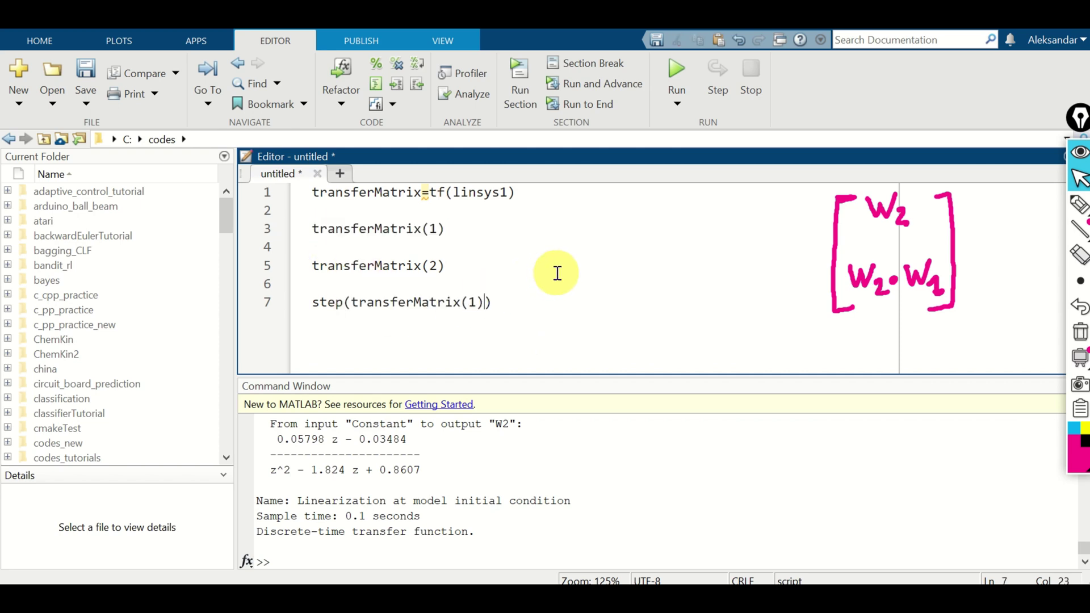
- Evaluate the step(transferMatrix(1)) line to plot the step response from Constant to W1
left_click_drag(494, 302, 312, 304)
right_click(352, 302)
left_click(437, 294)
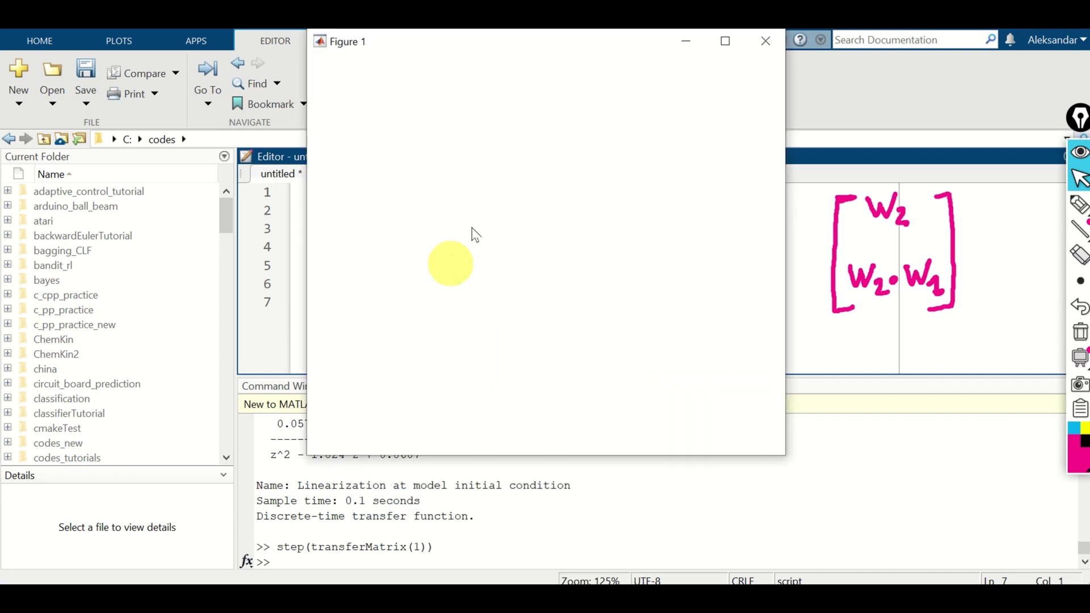
- Bring up the Simulink Scope window and arrange it side by side with the Step Response figure to compare the curves
left_click_drag(516, 54, 229, 102)
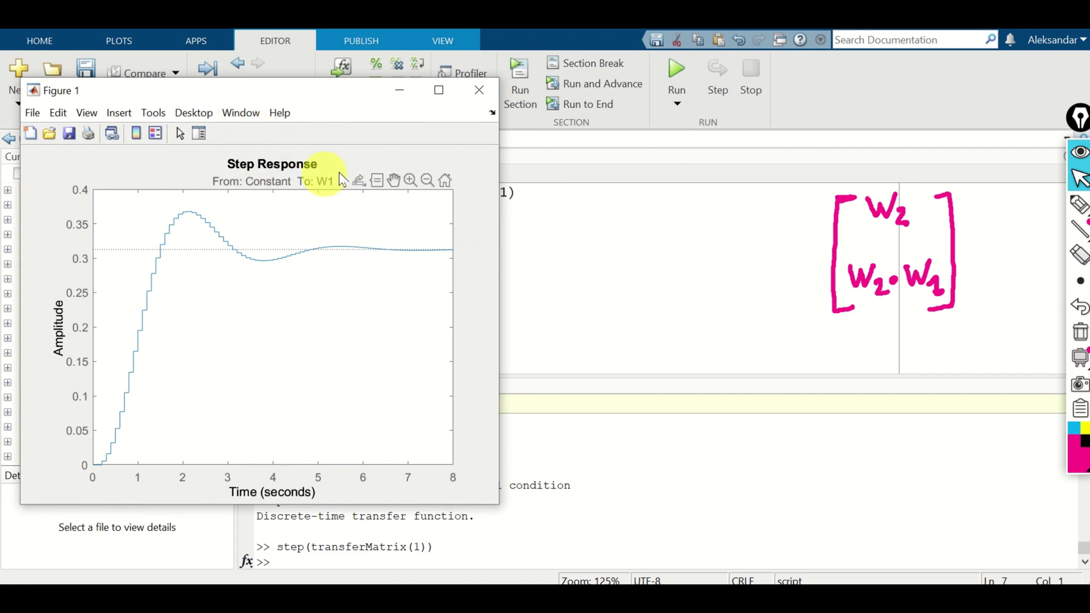
key("alt+Tab")
left_click_drag(808, 89, 807, 78)
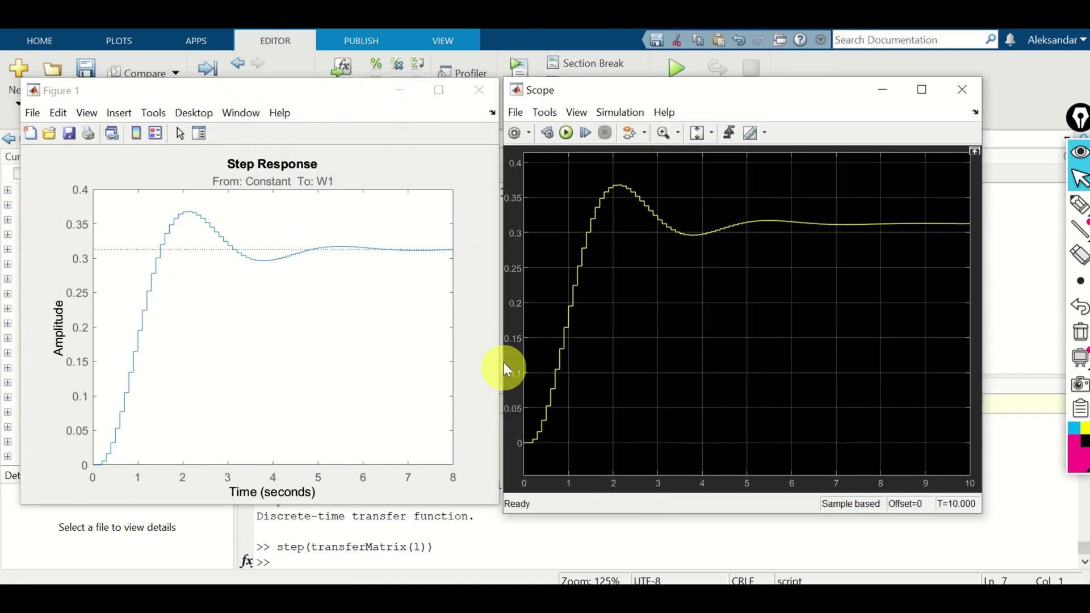
left_click_drag(359, 98, 369, 98)
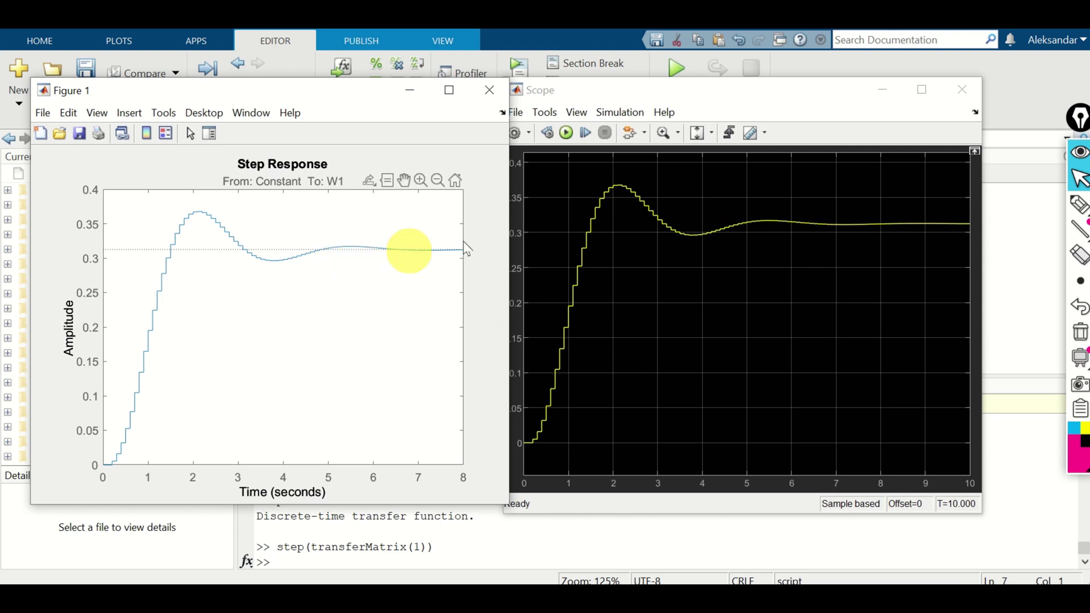
left_click(611, 91)
left_click_drag(604, 94, 603, 96)
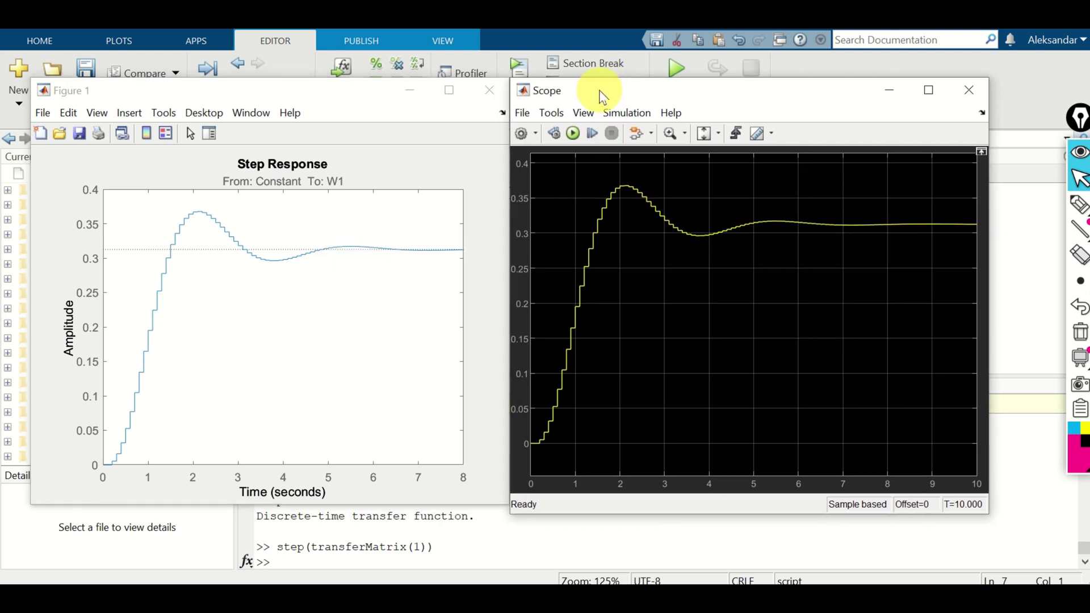